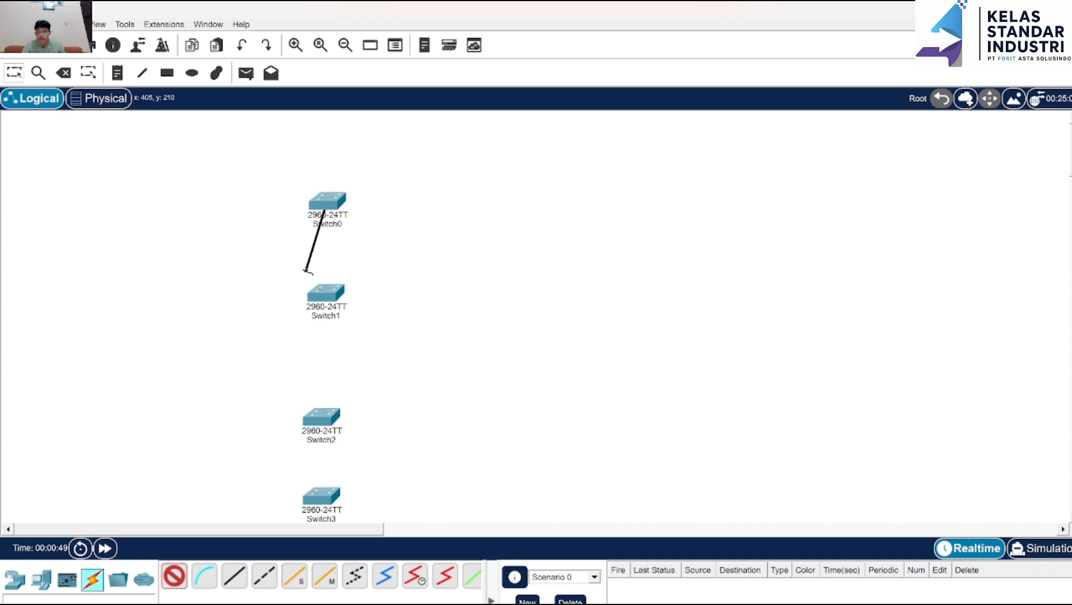
Connect Switch0 to Switch1, Switch1 to Switch2 and Switch2 to Switch3 using automatically chosen cables.
{"action": "left_click", "coordinate": [326, 291]}
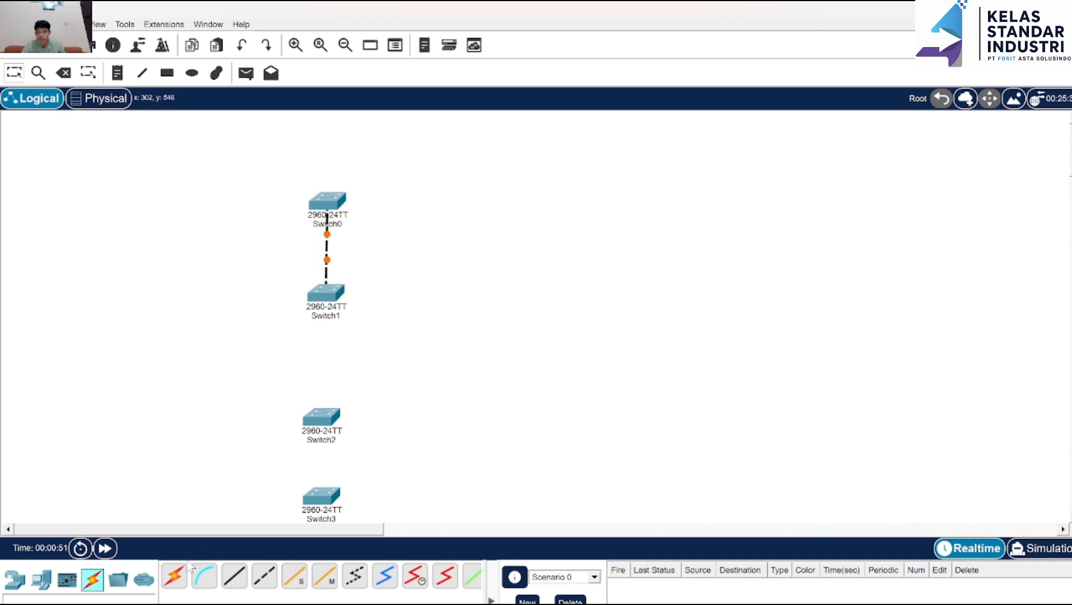
{"action": "left_click", "coordinate": [174, 576]}
{"action": "left_click", "coordinate": [331, 297]}
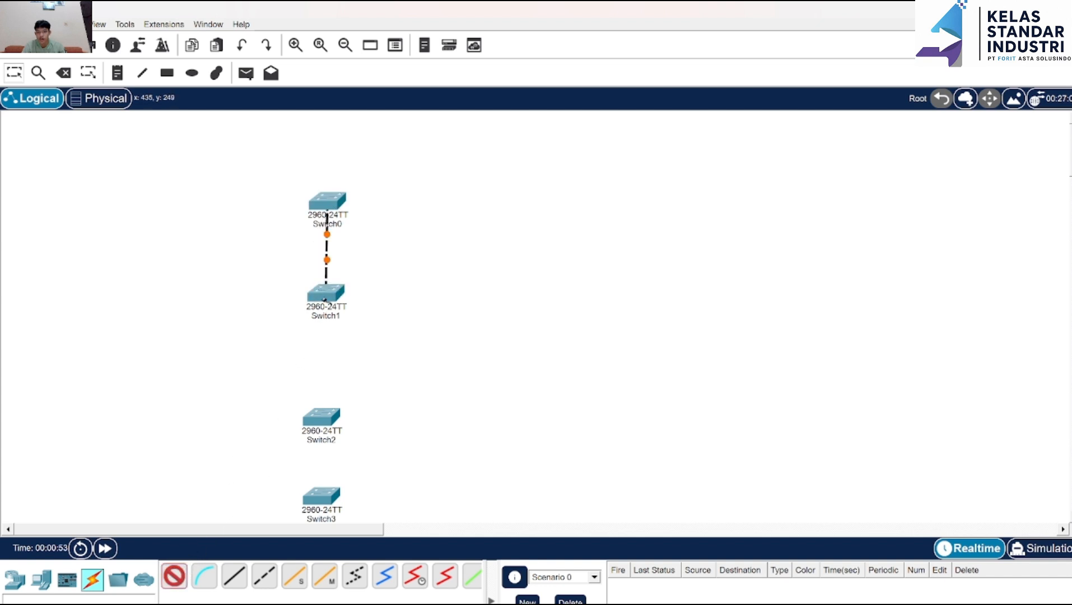
{"action": "left_click", "coordinate": [324, 425]}
{"action": "left_click", "coordinate": [174, 576]}
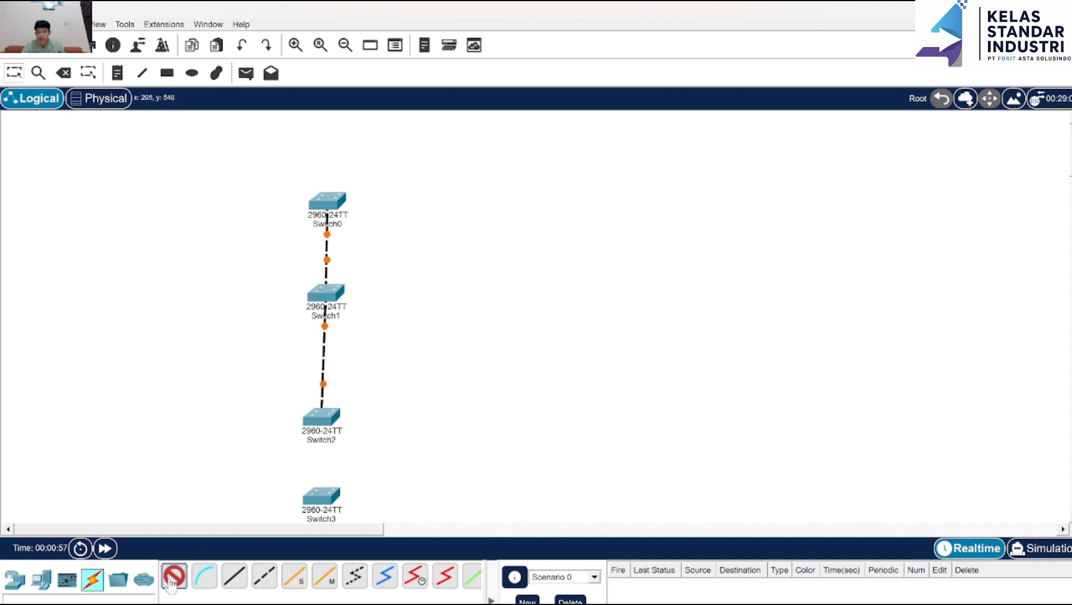
{"action": "left_click", "coordinate": [328, 414]}
{"action": "left_click", "coordinate": [322, 495]}
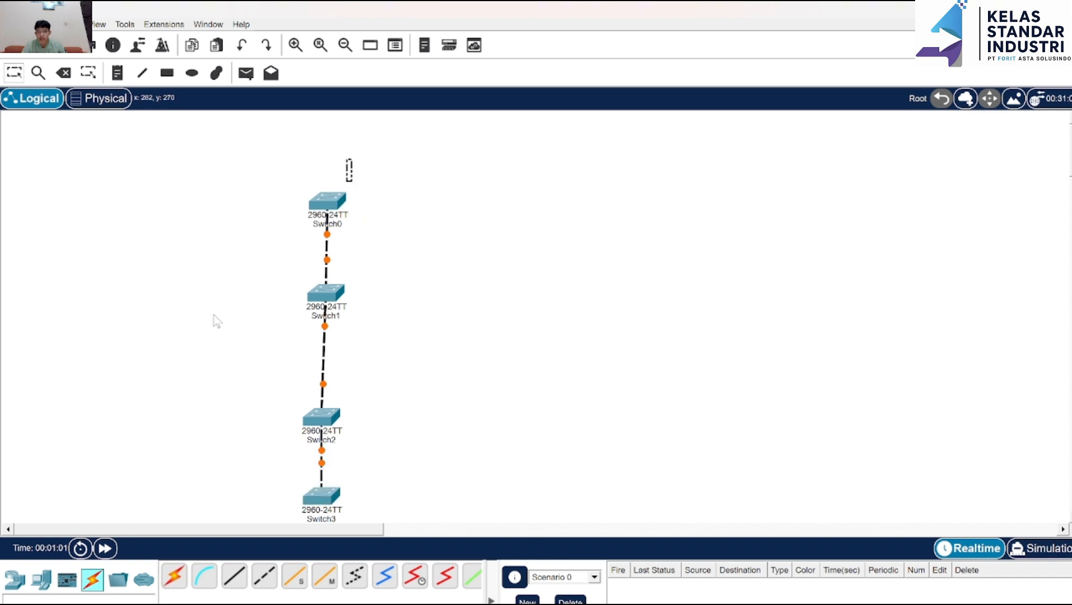
Move Switch0, Switch1 and Switch2 upward so the four switches are spaced more evenly in the vertical chain.
{"action": "left_click_drag", "start_coordinate": [327, 208], "coordinate": [330, 167]}
{"action": "left_click", "coordinate": [264, 307]}
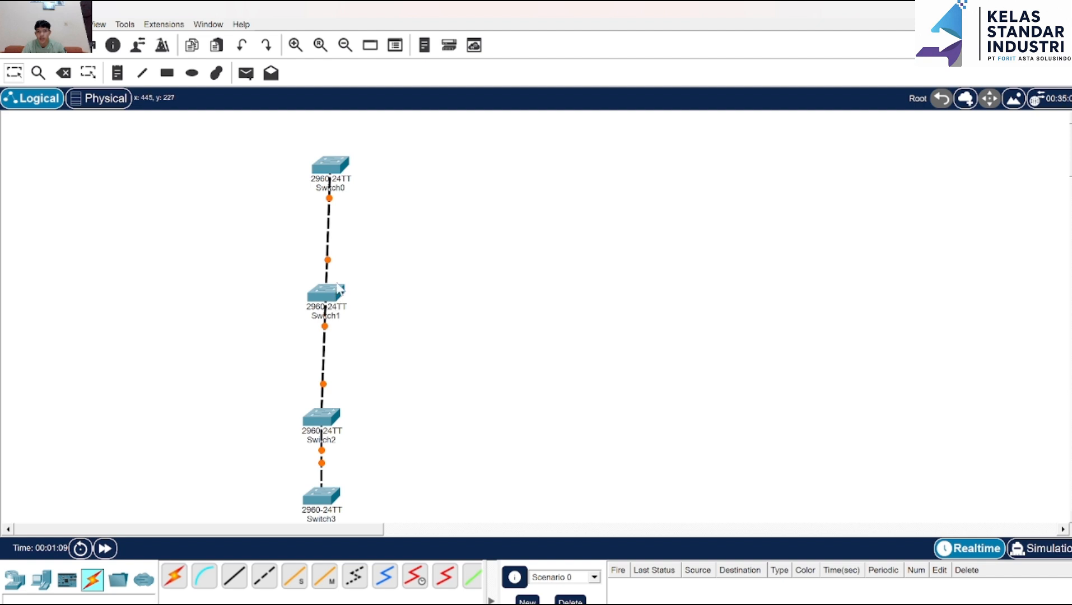
{"action": "left_click_drag", "start_coordinate": [330, 295], "coordinate": [321, 263]}
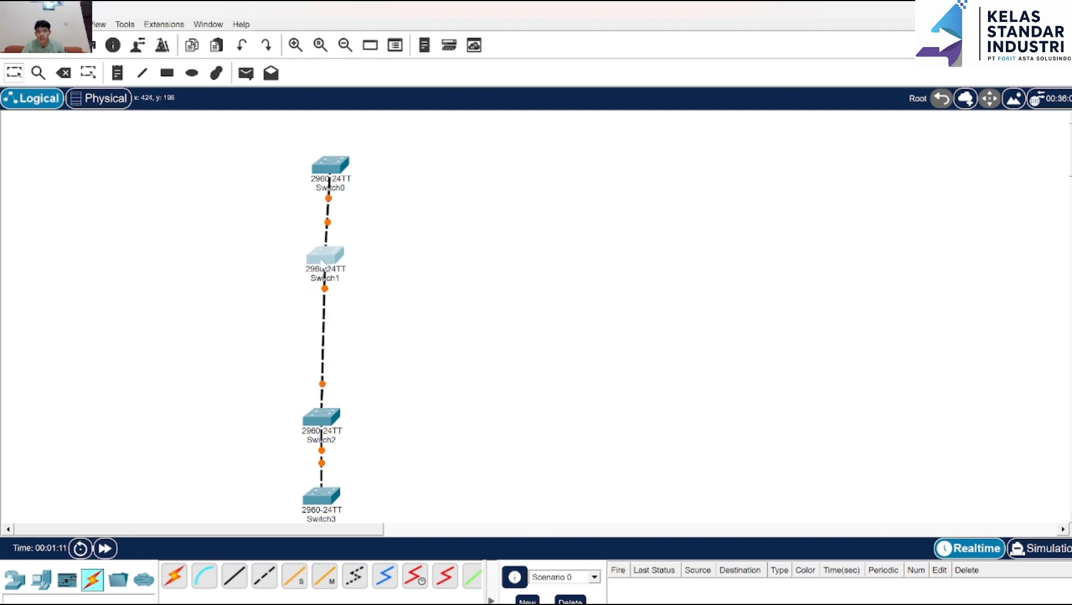
{"action": "left_click_drag", "start_coordinate": [332, 421], "coordinate": [335, 378]}
{"action": "left_click_drag", "start_coordinate": [325, 257], "coordinate": [325, 270]}
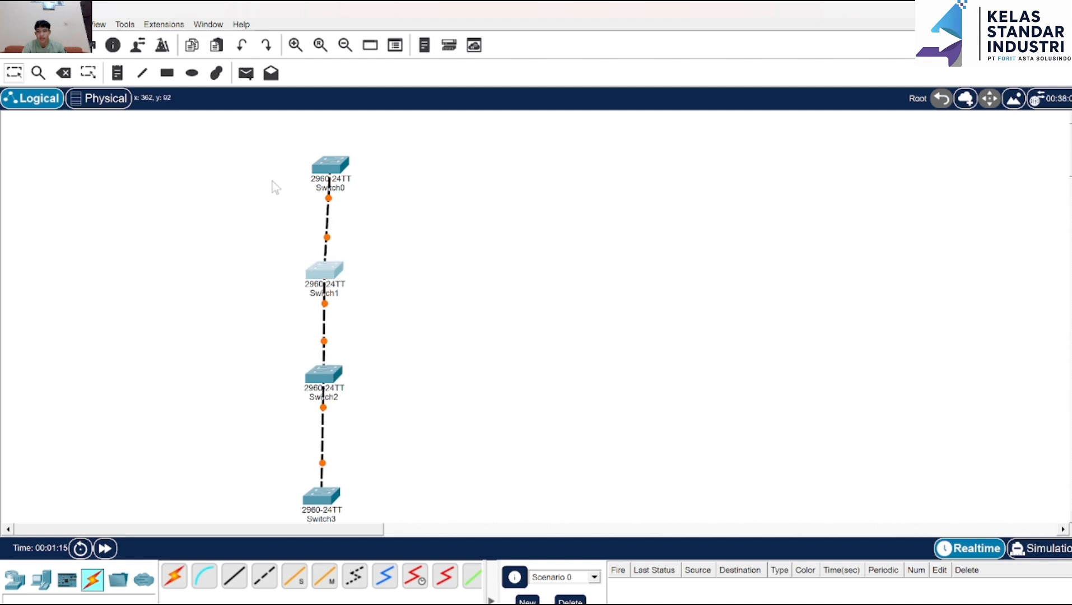
Rename Switch0 at the head of the chain as SW1.
{"action": "left_click", "coordinate": [334, 191]}
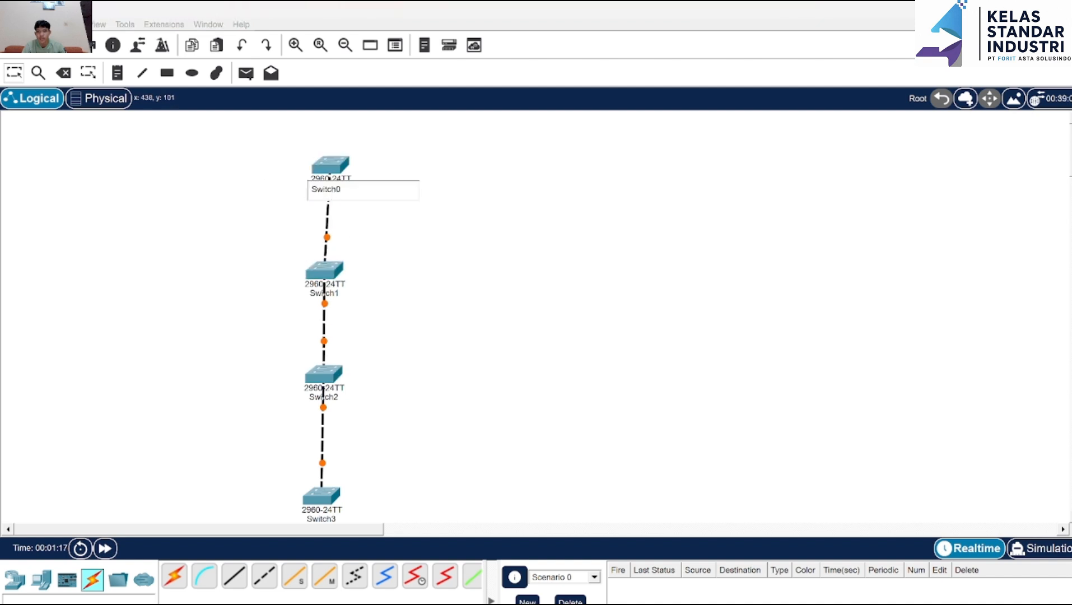
{"action": "key", "text": "BackSpace"}
{"action": "key", "text": "BackSpace"}
{"action": "key", "text": "BackSpace"}
{"action": "key", "text": "BackSpace"}
{"action": "key", "text": "BackSpace"}
{"action": "key", "text": "BackSpace"}
{"action": "key", "text": "BackSpace"}
{"action": "key", "text": "Caps_Lock"}
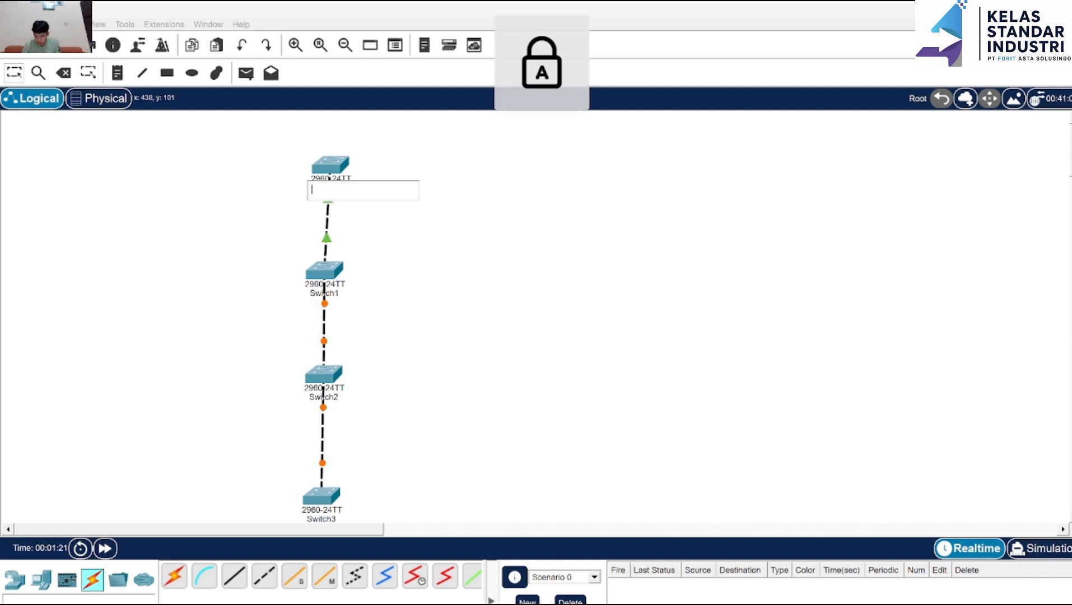
{"action": "type", "text": "SW1"}
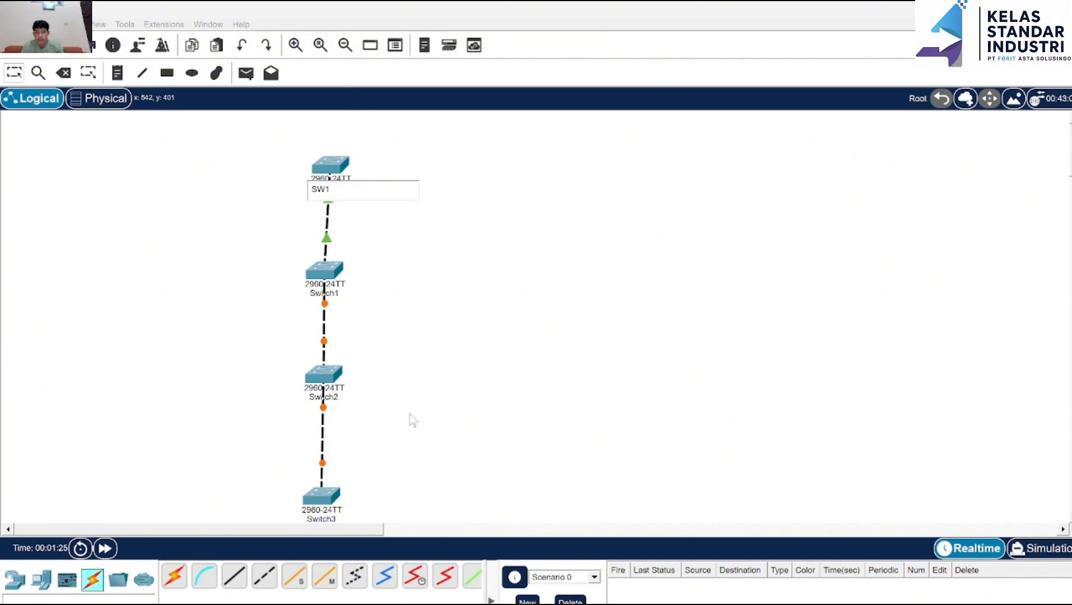
{"action": "key", "text": "Return"}
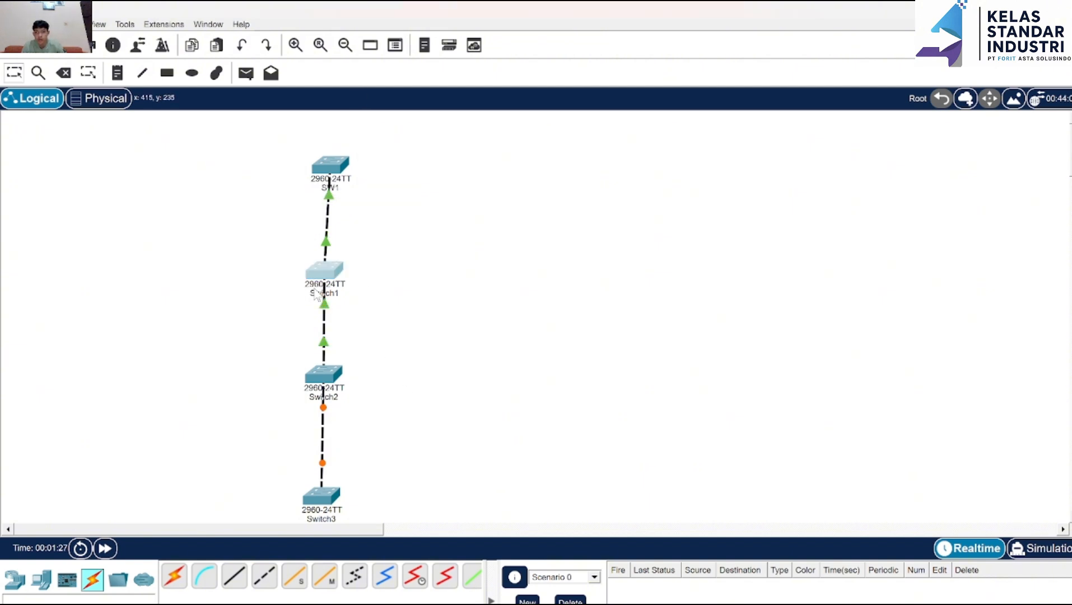
Rename Switch1, directly below SW1, as SW2.
{"action": "left_click", "coordinate": [315, 292]}
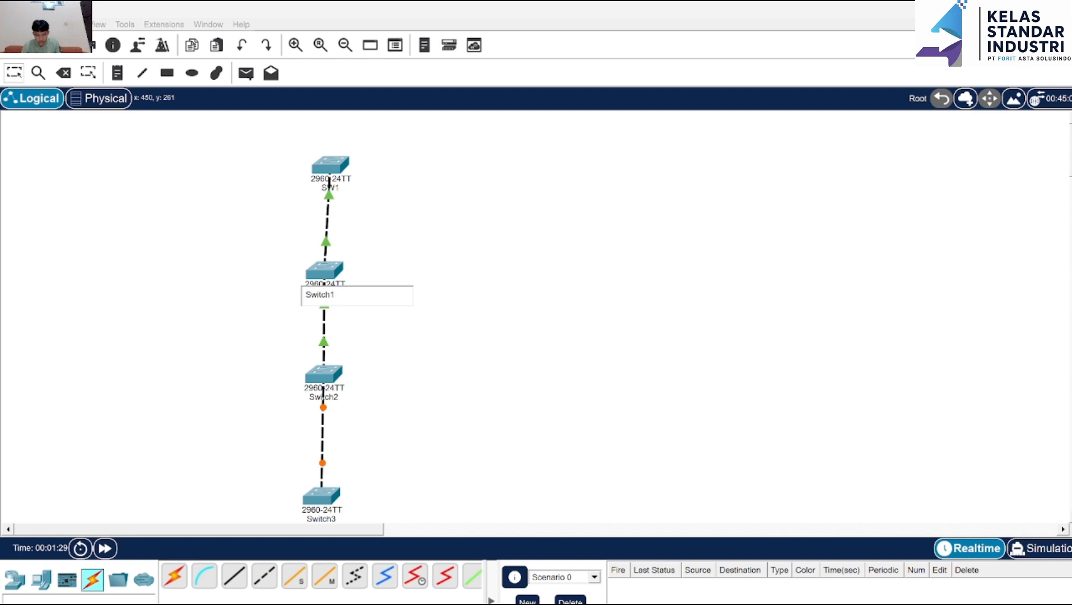
{"action": "key", "text": "BackSpace"}
{"action": "key", "text": "BackSpace"}
{"action": "key", "text": "BackSpace"}
{"action": "key", "text": "BackSpace"}
{"action": "key", "text": "BackSpace"}
{"action": "key", "text": "BackSpace"}
{"action": "key", "text": "BackSpace"}
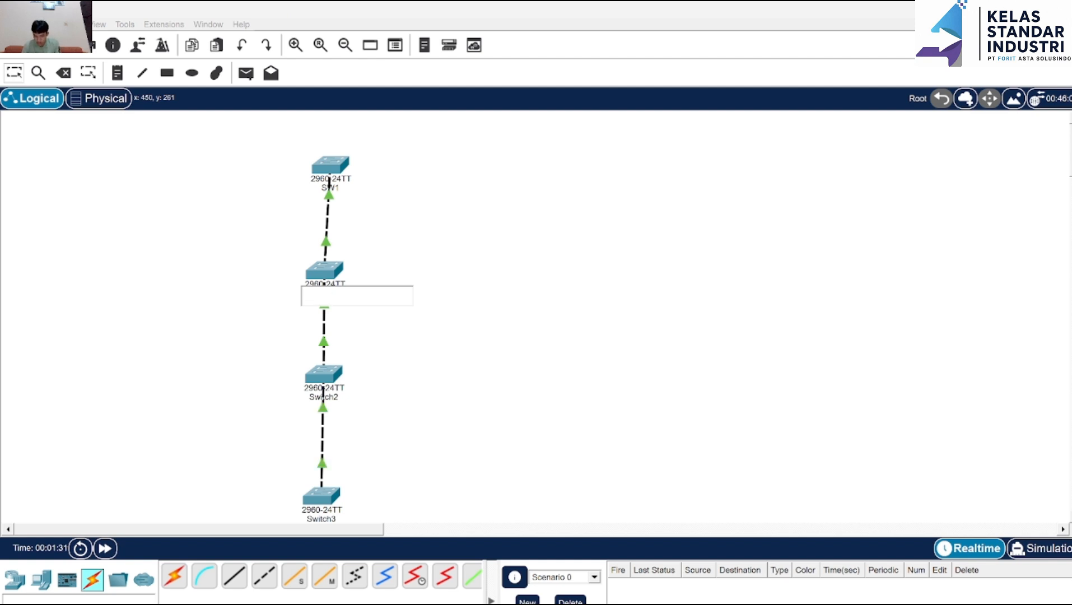
{"action": "key", "text": "Caps_Lock"}
{"action": "key", "text": "Caps_Lock"}
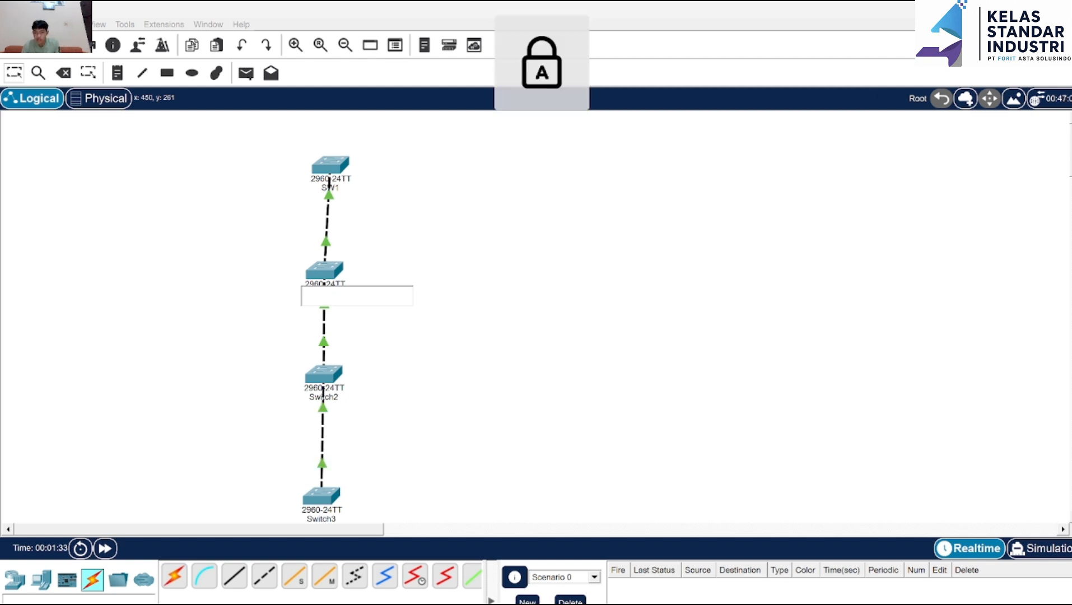
{"action": "type", "text": "SW2"}
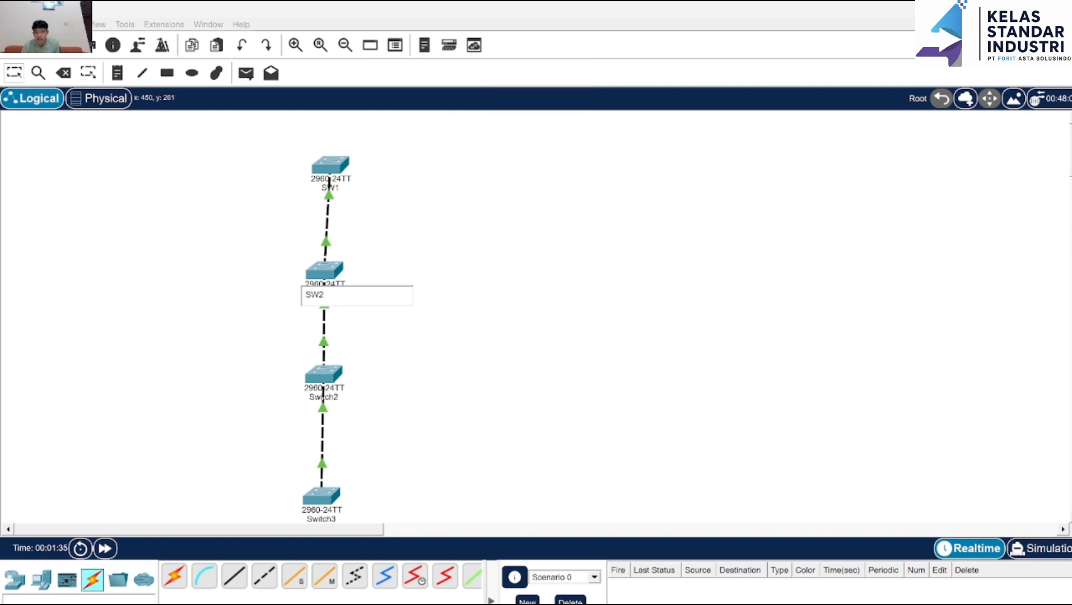
{"action": "key", "text": "Return"}
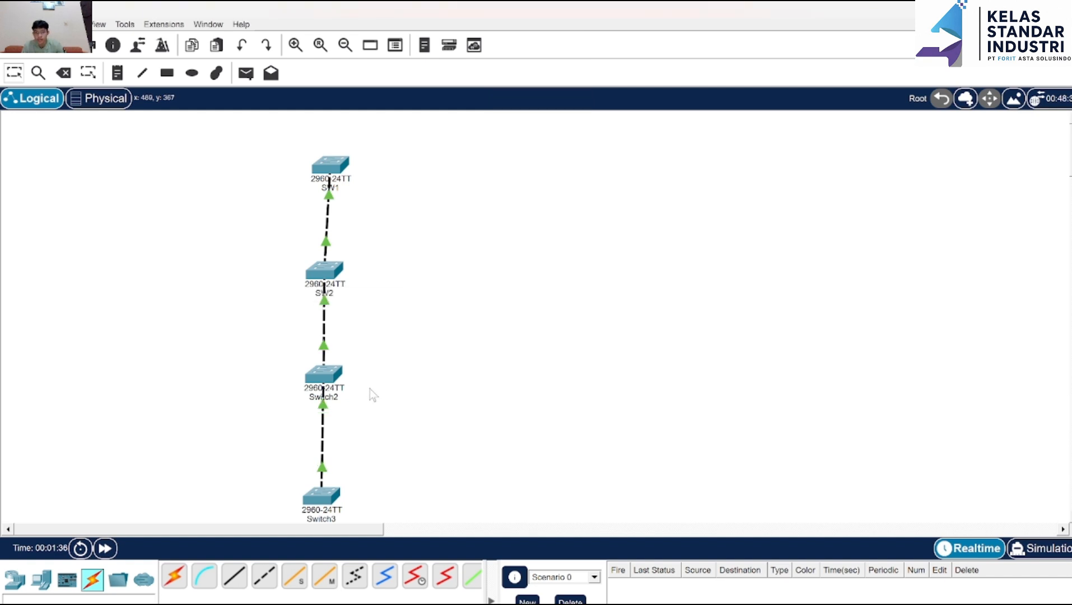
Rename Switch2, directly below SW2, as SW3.
{"action": "left_click", "coordinate": [331, 397]}
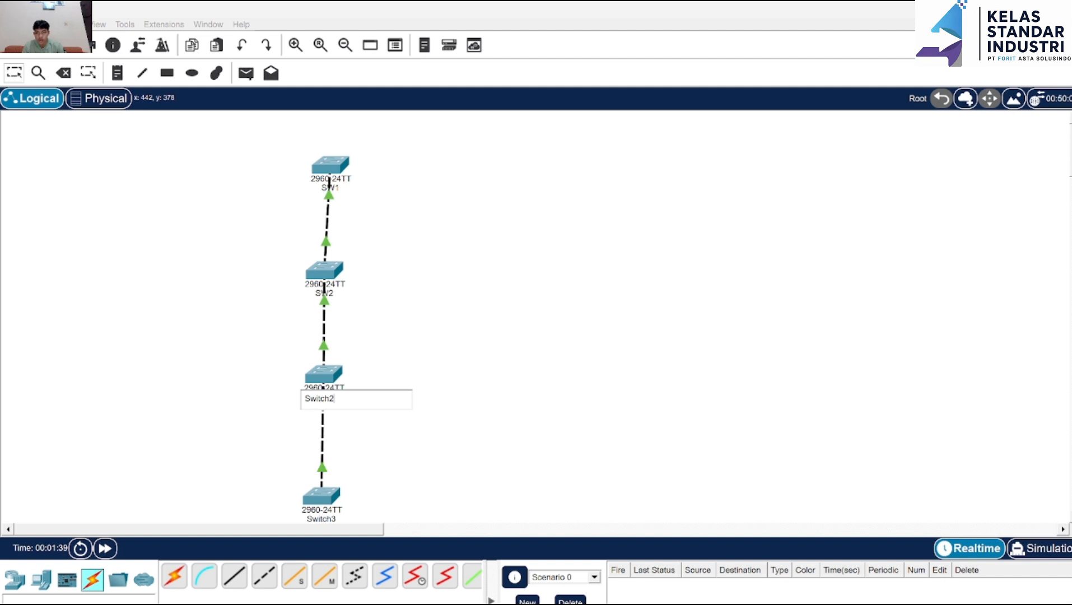
{"action": "key", "text": "BackSpace"}
{"action": "key", "text": "BackSpace"}
{"action": "key", "text": "BackSpace"}
{"action": "key", "text": "BackSpace"}
{"action": "key", "text": "BackSpace"}
{"action": "key", "text": "BackSpace"}
{"action": "key", "text": "BackSpace"}
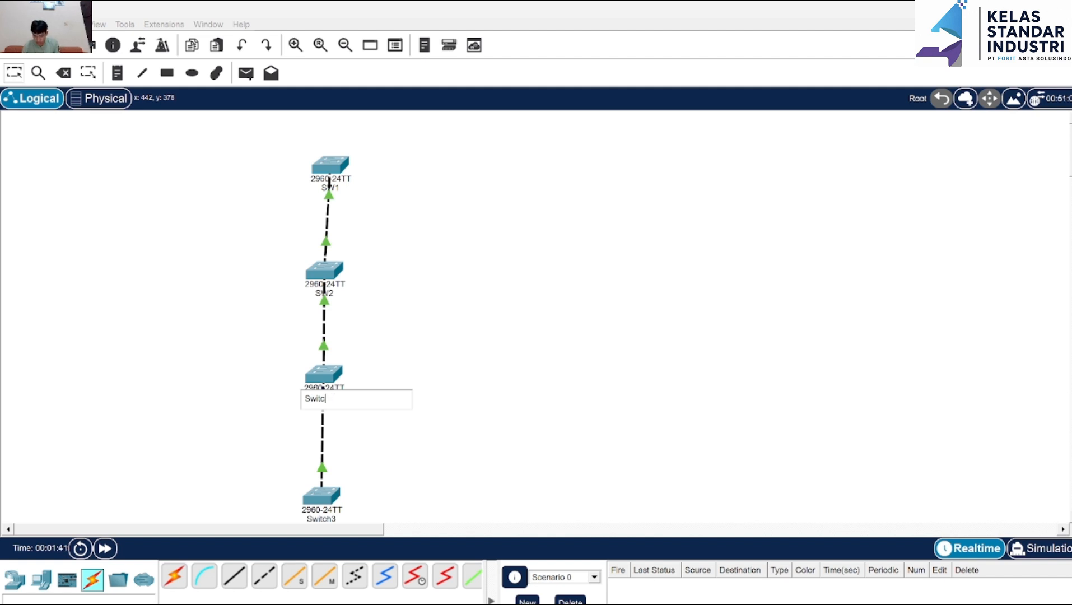
{"action": "type", "text": "SW3"}
{"action": "key", "text": "Return"}
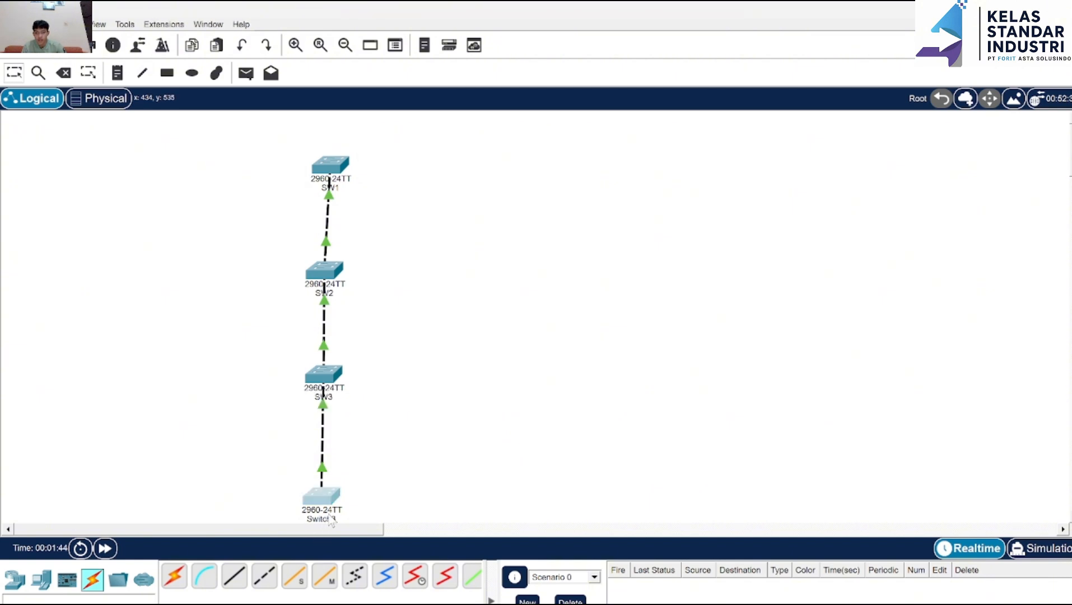
Rename Switch3 at the end of the chain as SW4.
{"action": "left_click", "coordinate": [322, 519]}
{"action": "key", "text": "BackSpace"}
{"action": "key", "text": "BackSpace"}
{"action": "key", "text": "BackSpace"}
{"action": "key", "text": "BackSpace"}
{"action": "key", "text": "BackSpace"}
{"action": "key", "text": "BackSpace"}
{"action": "key", "text": "BackSpace"}
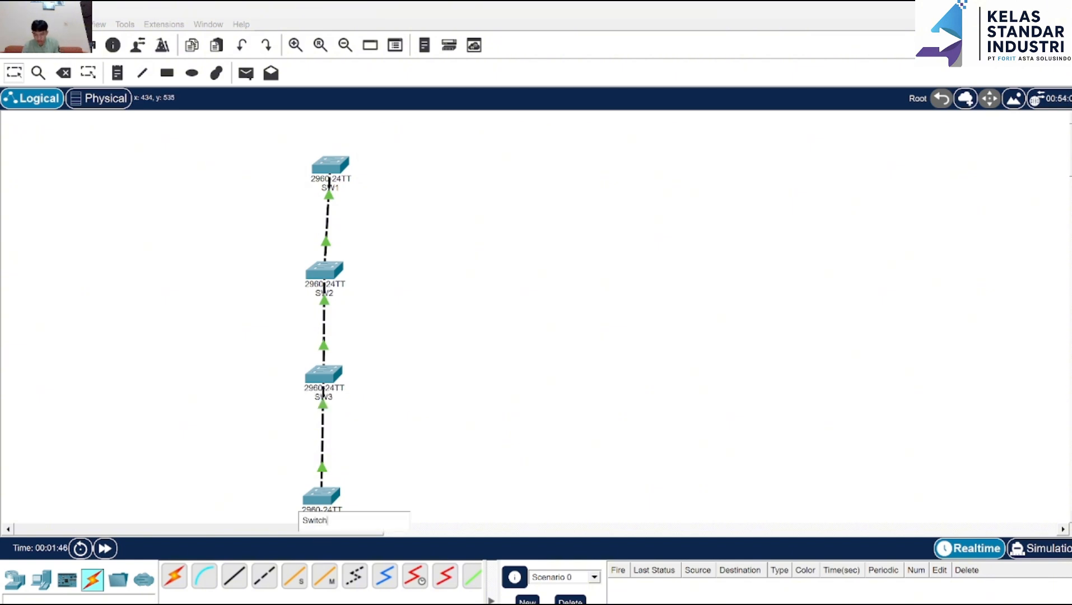
{"action": "type", "text": "SW4"}
{"action": "key", "text": "Return"}
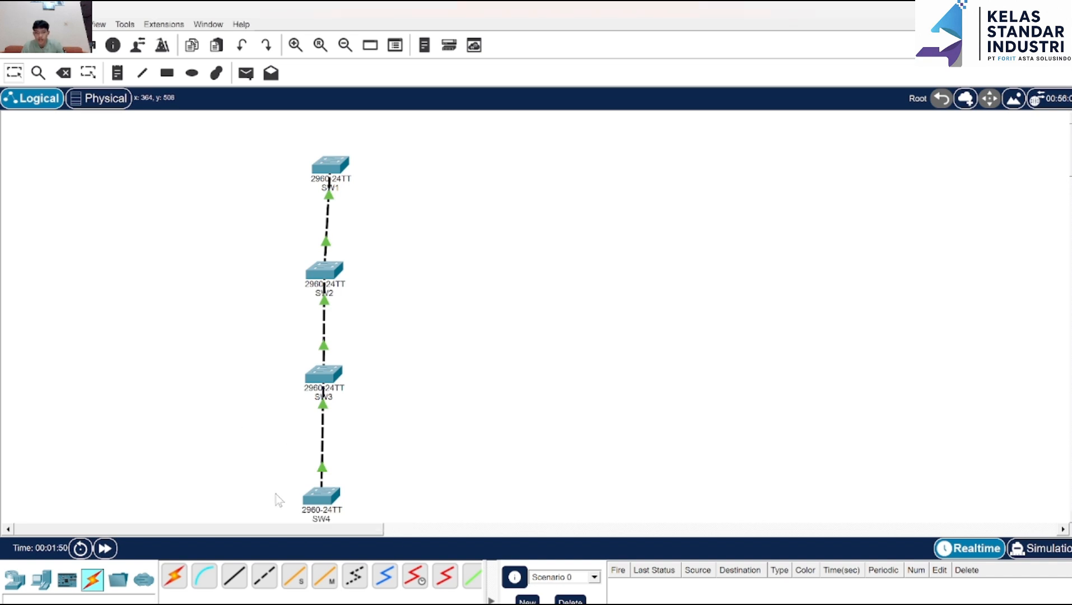
Rearrange the topology into an L shape, with SW1, SW2 and SW3 aligned vertically and SW4 level with SW3 to its right.
{"action": "left_click_drag", "start_coordinate": [318, 501], "coordinate": [514, 425]}
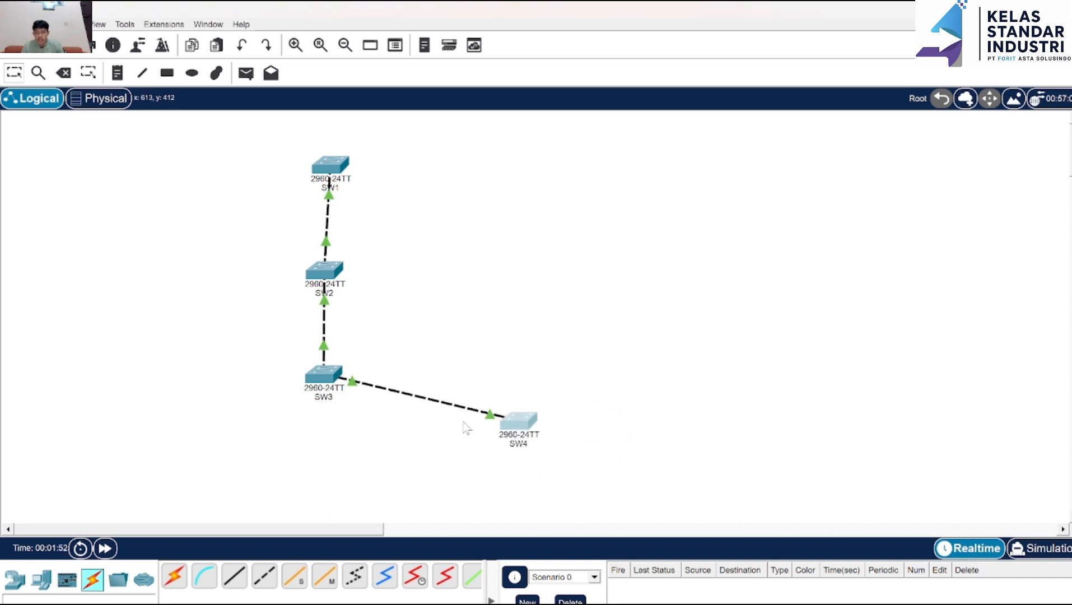
{"action": "left_click_drag", "start_coordinate": [320, 379], "coordinate": [322, 437]}
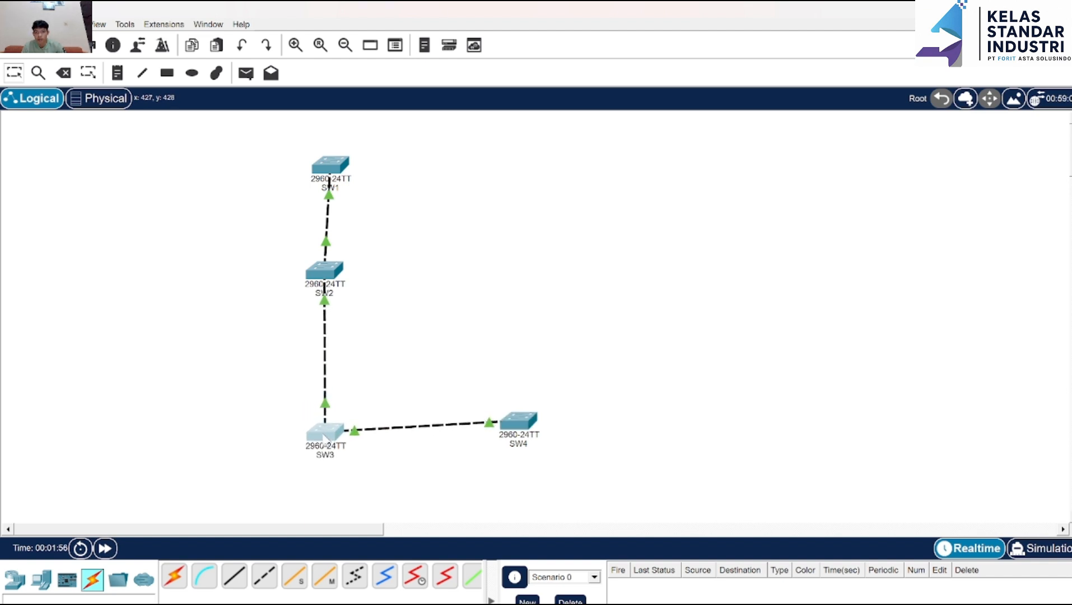
{"action": "mouse_move", "coordinate": [328, 273]}
{"action": "left_mouse_down"}
{"action": "mouse_move", "coordinate": [319, 314]}
{"action": "mouse_move", "coordinate": [327, 294]}
{"action": "left_mouse_up"}
{"action": "mouse_move", "coordinate": [342, 171]}
{"action": "left_mouse_down"}
{"action": "mouse_move", "coordinate": [327, 173]}
{"action": "mouse_move", "coordinate": [335, 177]}
{"action": "left_mouse_up"}
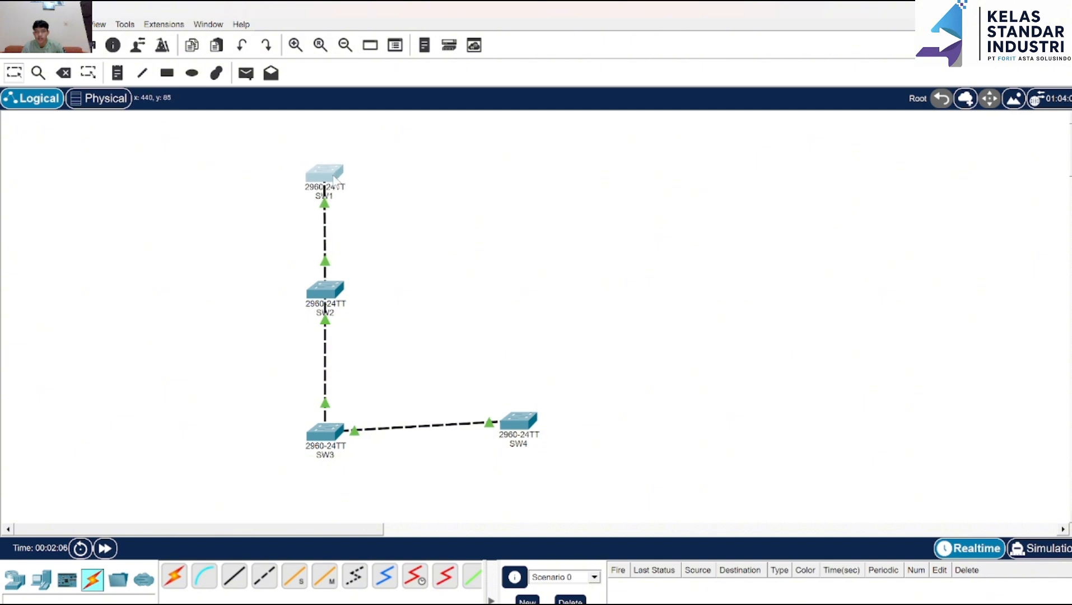
{"action": "left_click", "coordinate": [178, 299]}
{"action": "left_click_drag", "start_coordinate": [516, 424], "coordinate": [515, 437]}
{"action": "left_click", "coordinate": [517, 367]}
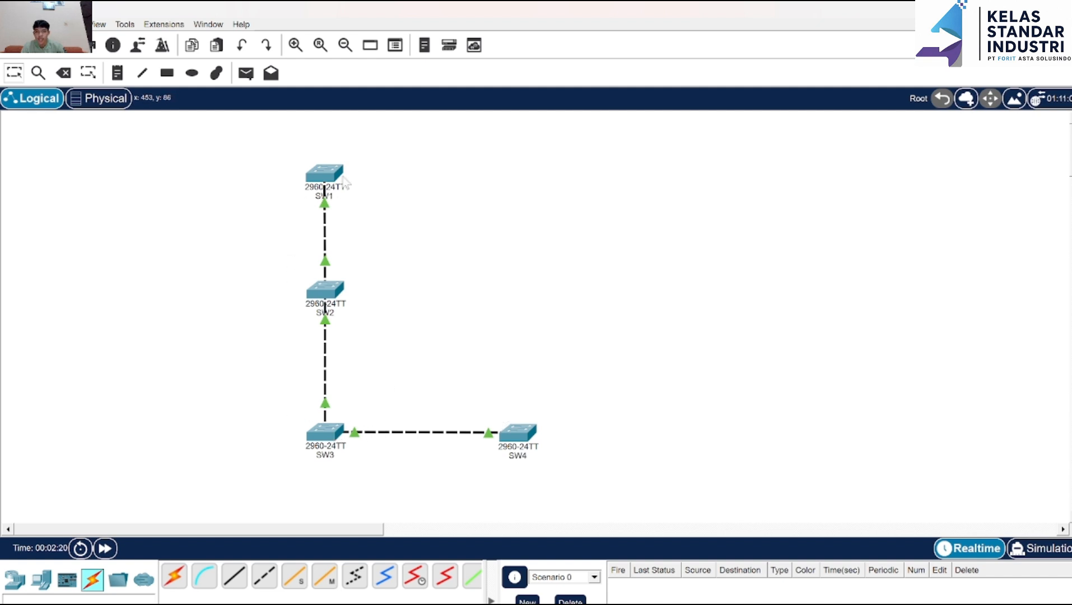
Open SW1's command line and enter global configuration mode with en and conf t.
{"action": "left_click", "coordinate": [320, 179]}
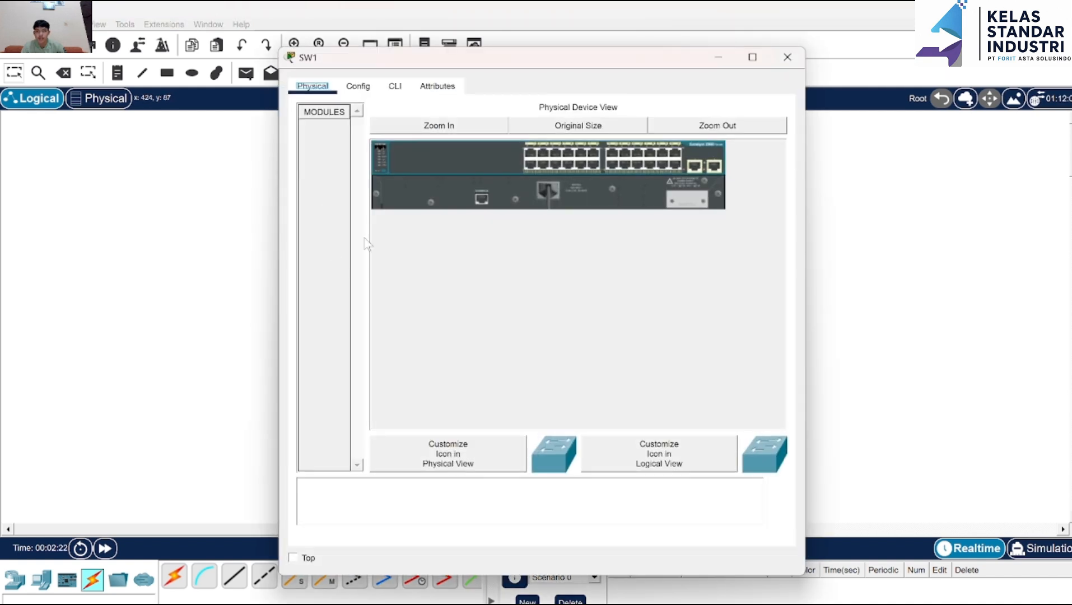
{"action": "left_click", "coordinate": [395, 85]}
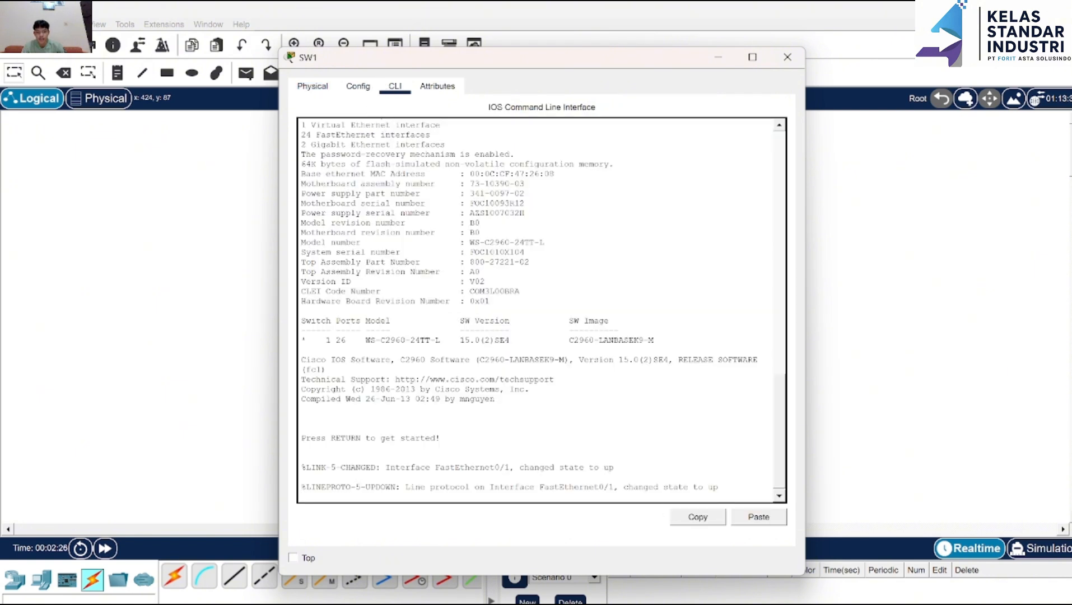
{"action": "key", "text": "Return"}
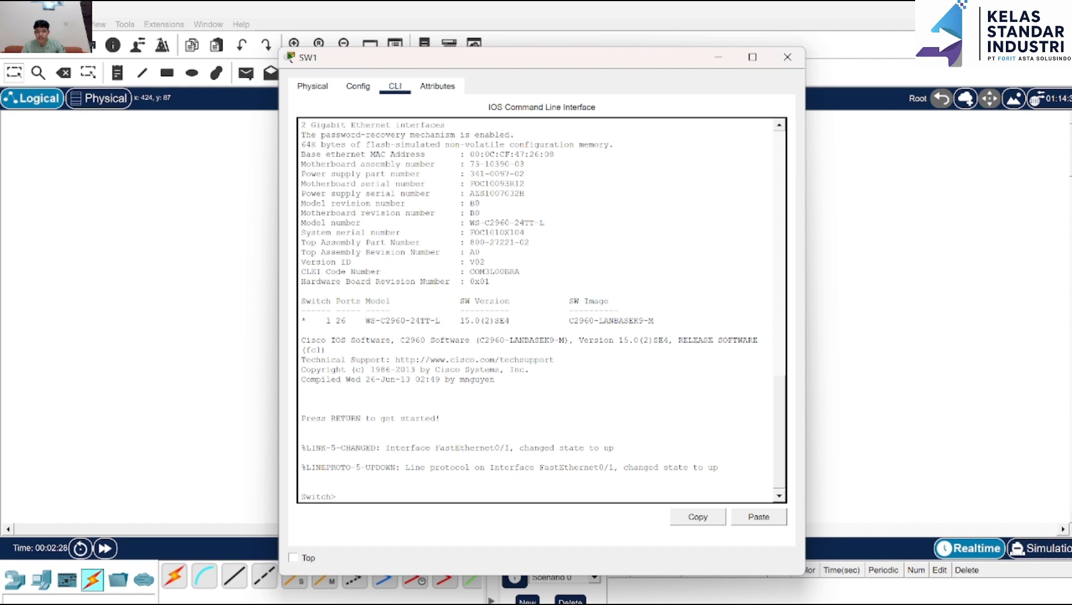
{"action": "key", "text": "Caps_Lock"}
{"action": "type", "text": "en"}
{"action": "key", "text": "Return"}
{"action": "type", "text": "conf t"}
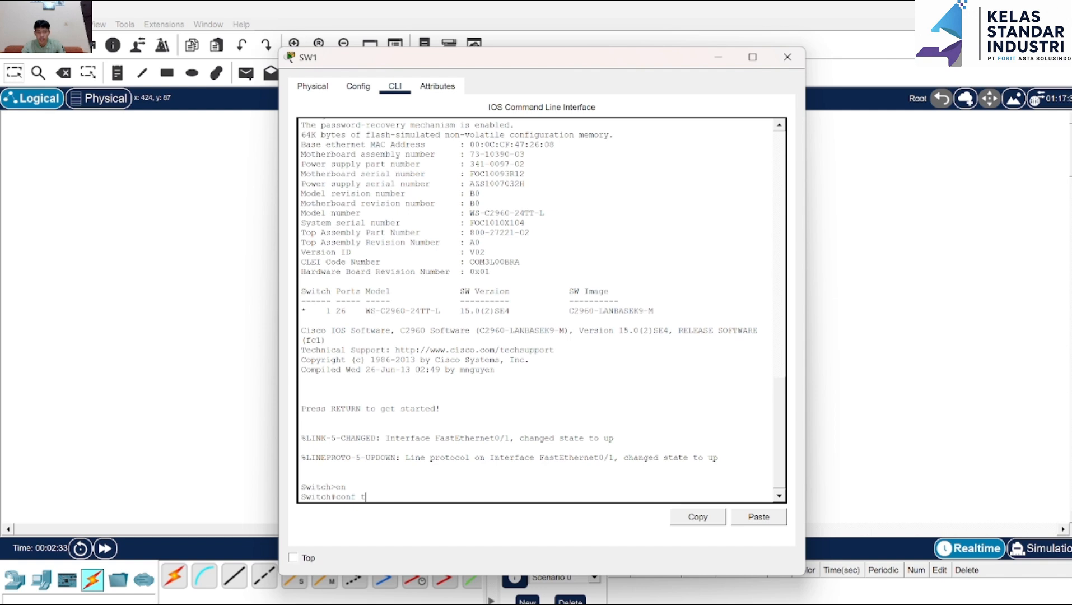
{"action": "key", "text": "Return"}
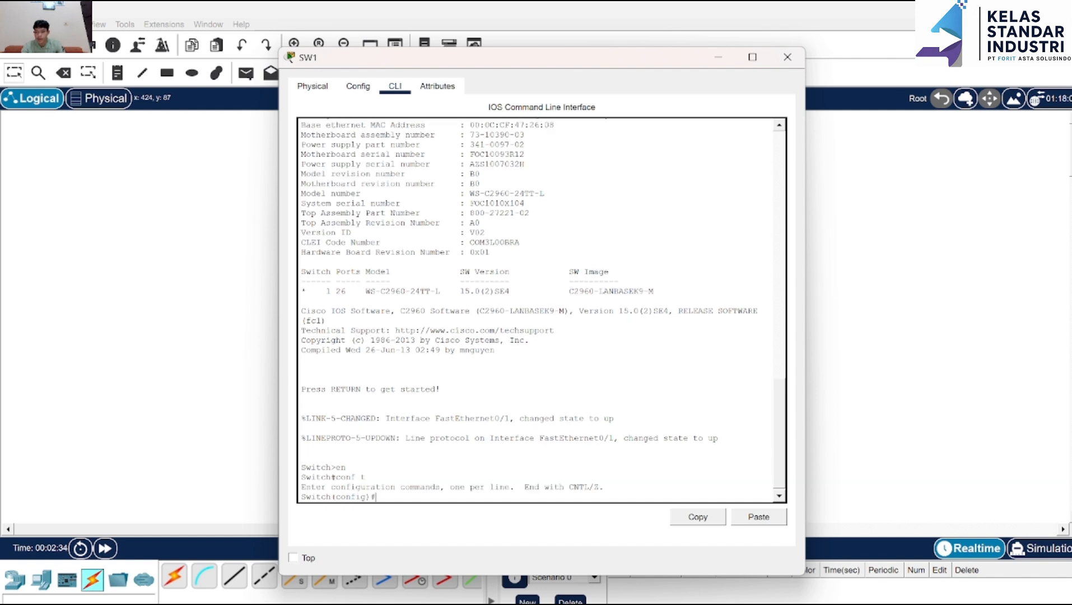
Configure SW1's interface fa0/1 with switchport mode trunk and minimize its window.
{"action": "type", "text": "int fa0/1"}
{"action": "key", "text": "Return"}
{"action": "type", "text": "swi"}
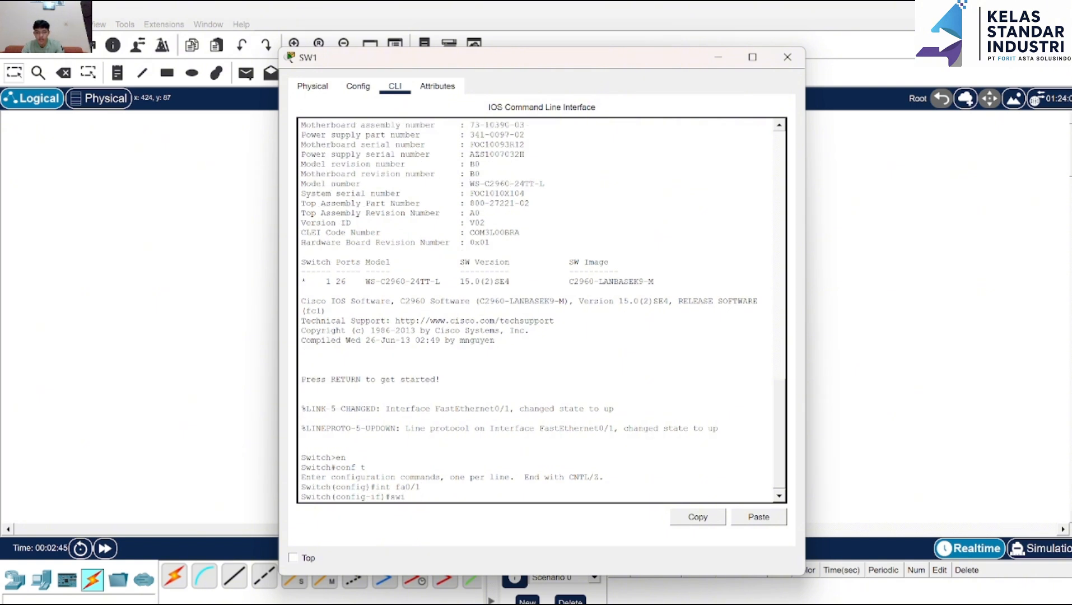
{"action": "type", "text": "t"}
{"action": "key", "text": "Tab"}
{"action": "type", "text": "mo"}
{"action": "key", "text": "Tab"}
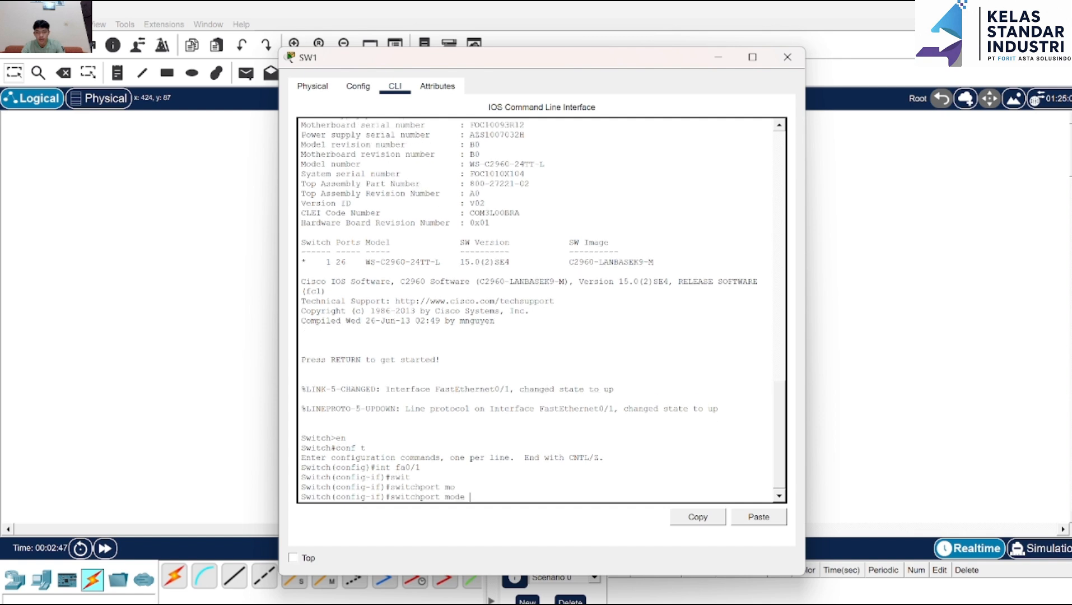
{"action": "type", "text": "t"}
{"action": "key", "text": "Tab"}
{"action": "key", "text": "Return"}
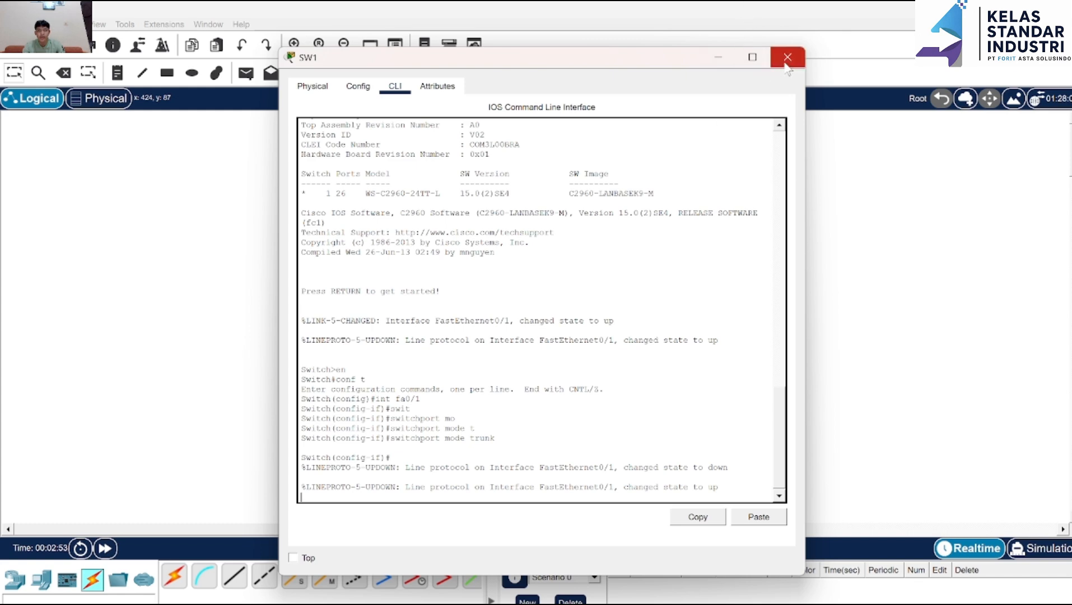
{"action": "left_click", "coordinate": [721, 59]}
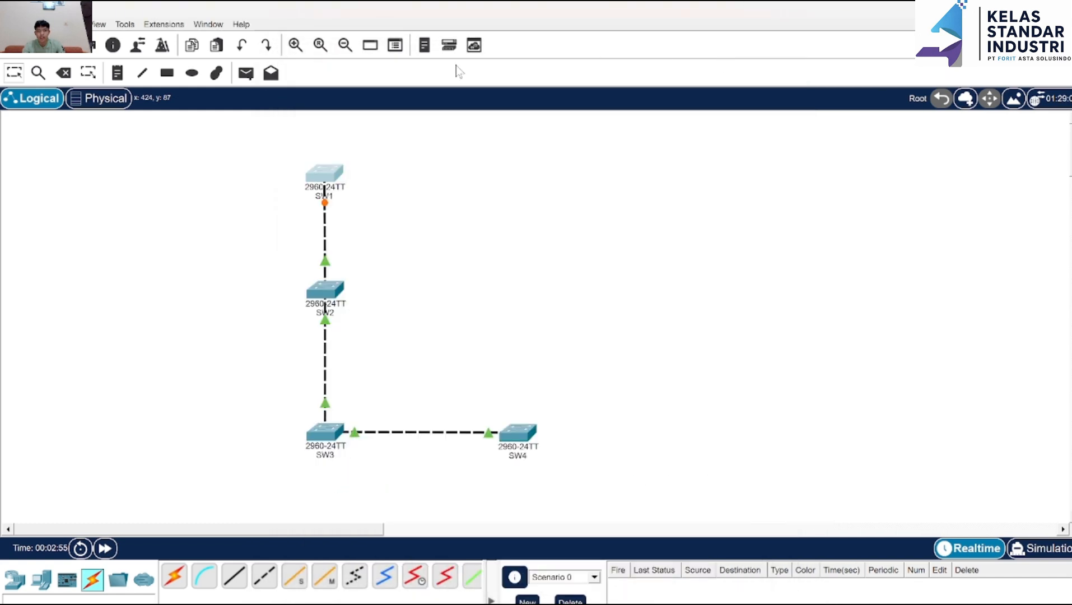
{"action": "left_click", "coordinate": [307, 290]}
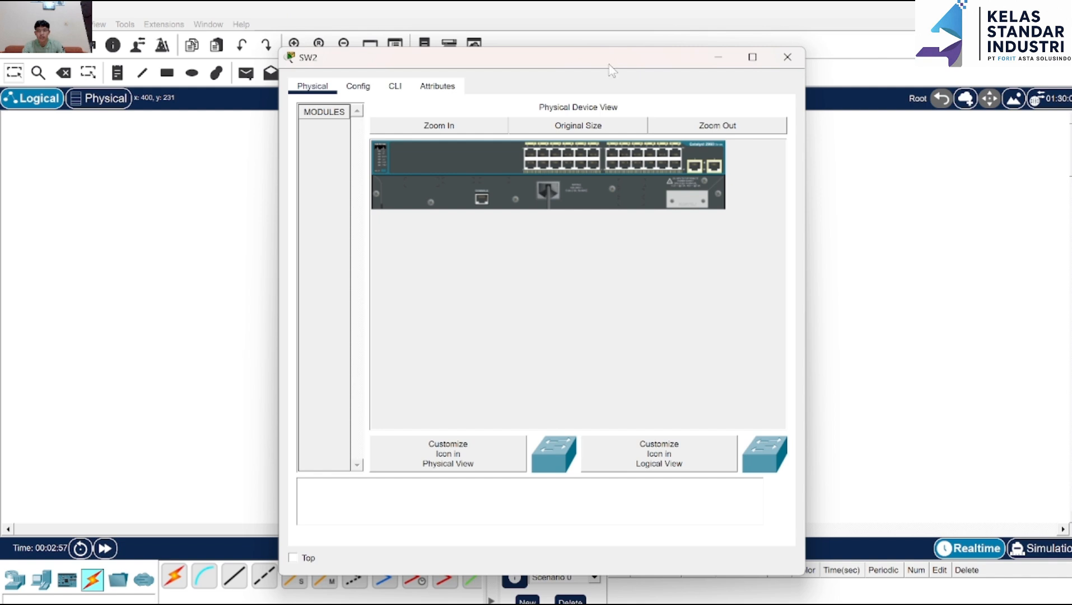
{"action": "left_click", "coordinate": [787, 56]}
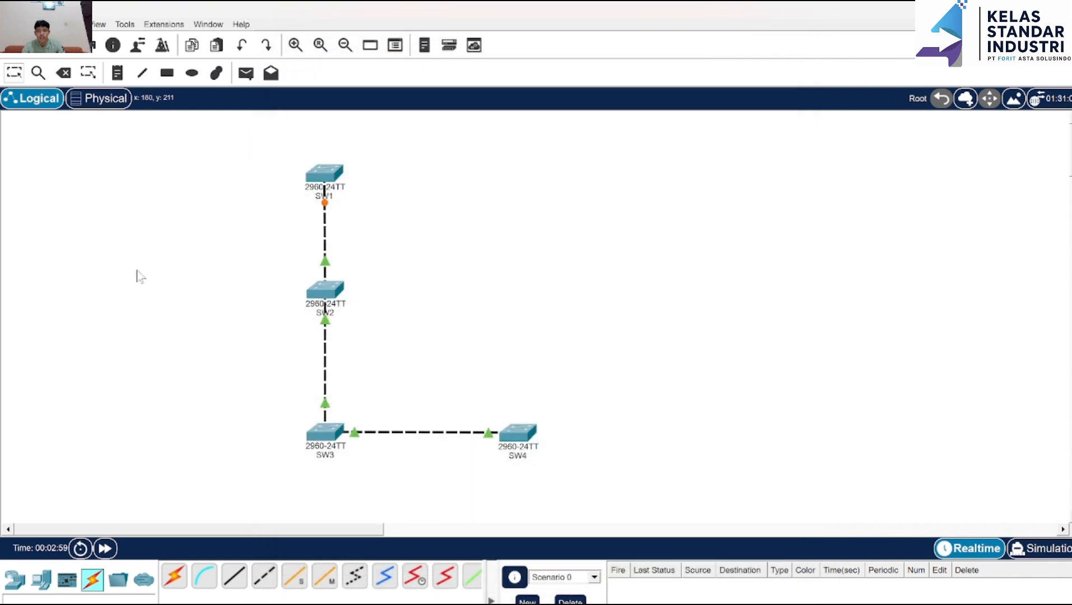
{"action": "left_click_drag", "start_coordinate": [136, 271], "coordinate": [281, 200]}
{"action": "left_click", "coordinate": [312, 190]}
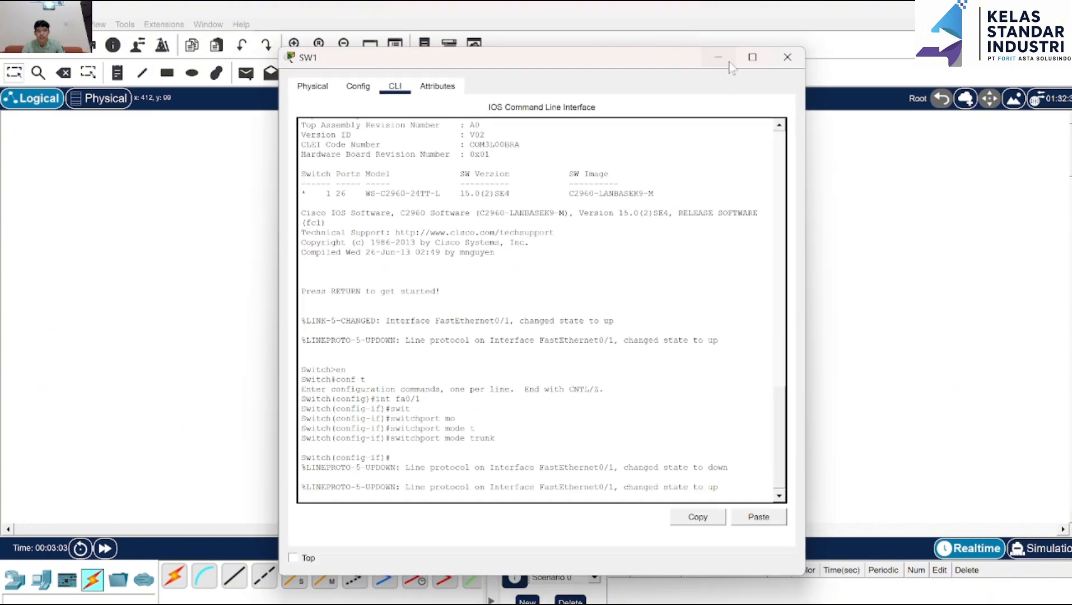
{"action": "left_click", "coordinate": [719, 56]}
{"action": "left_click_drag", "start_coordinate": [23, 323], "coordinate": [312, 289]}
Open SW2's command line and enter global configuration mode with en and conf t.
{"action": "left_click", "coordinate": [317, 293]}
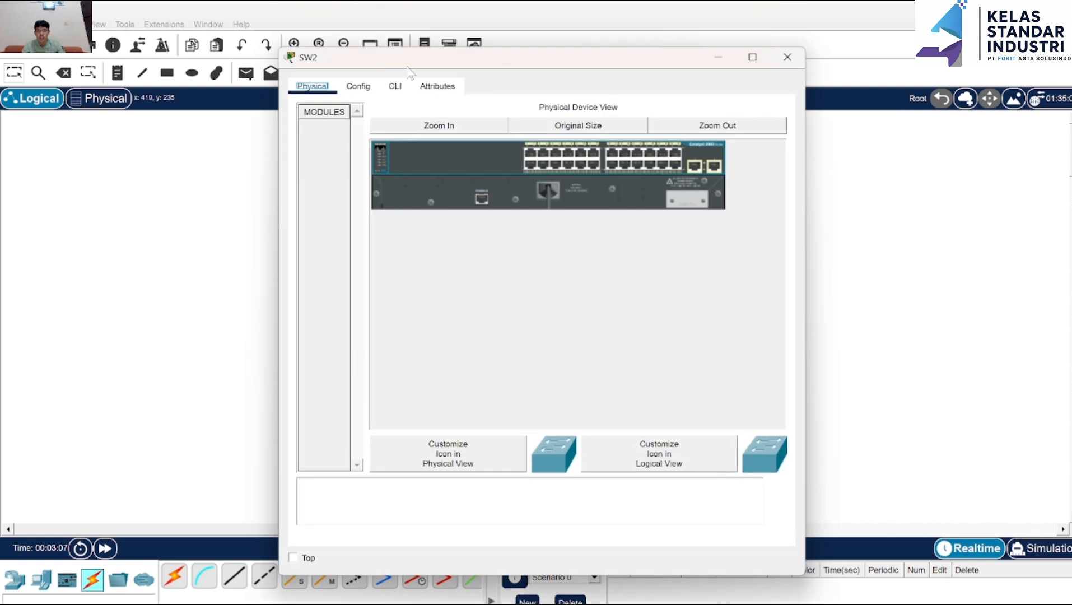
{"action": "left_click", "coordinate": [395, 86]}
{"action": "key", "text": "Return"}
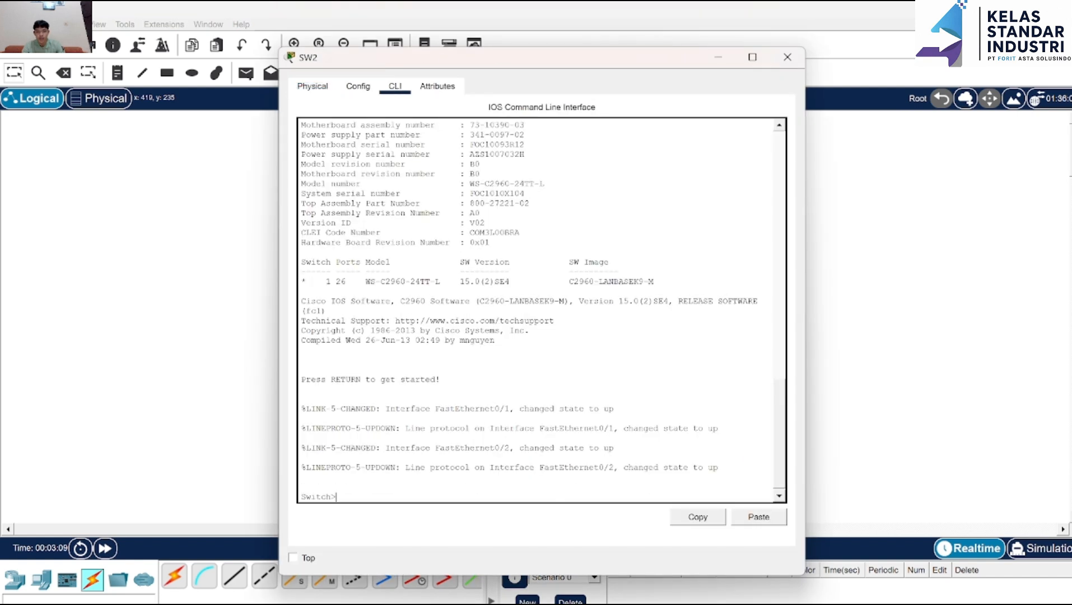
{"action": "type", "text": "en"}
{"action": "key", "text": "Return"}
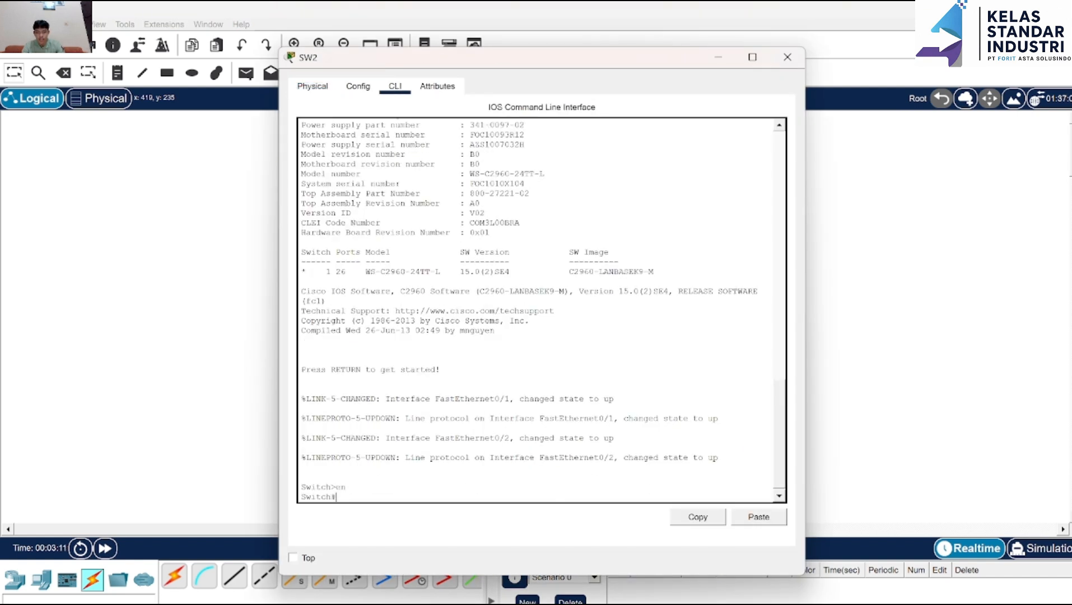
{"action": "type", "text": "conf t"}
{"action": "key", "text": "Return"}
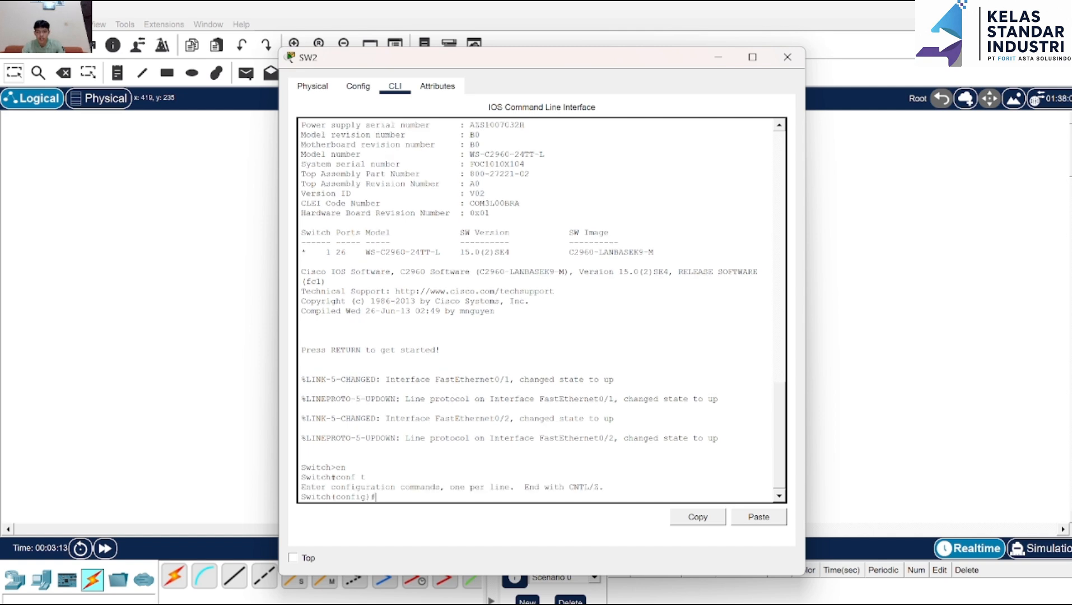
Enter interface range configuration on SW2 for both linked ports with int range fa0/1-2.
{"action": "type", "text": "ibt"}
{"action": "key", "text": "BackSpace"}
{"action": "key", "text": "BackSpace"}
{"action": "key", "text": "Return"}
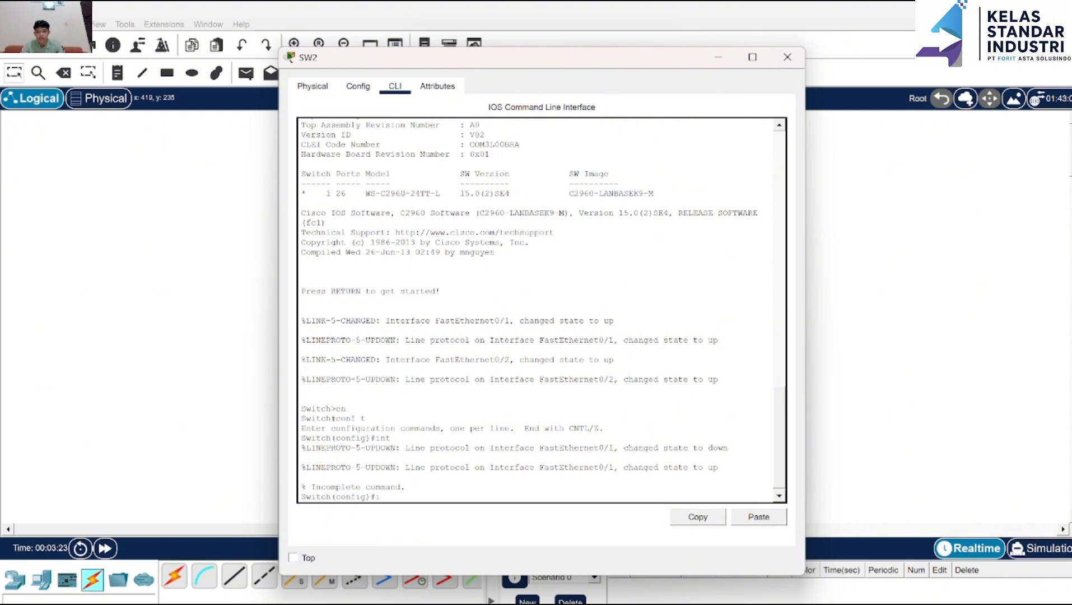
{"action": "type", "text": "ranhge"}
{"action": "key", "text": "BackSpace"}
{"action": "key", "text": "BackSpace"}
{"action": "key", "text": "BackSpace"}
{"action": "type", "text": "ge fa0/"}
{"action": "key", "text": "Return"}
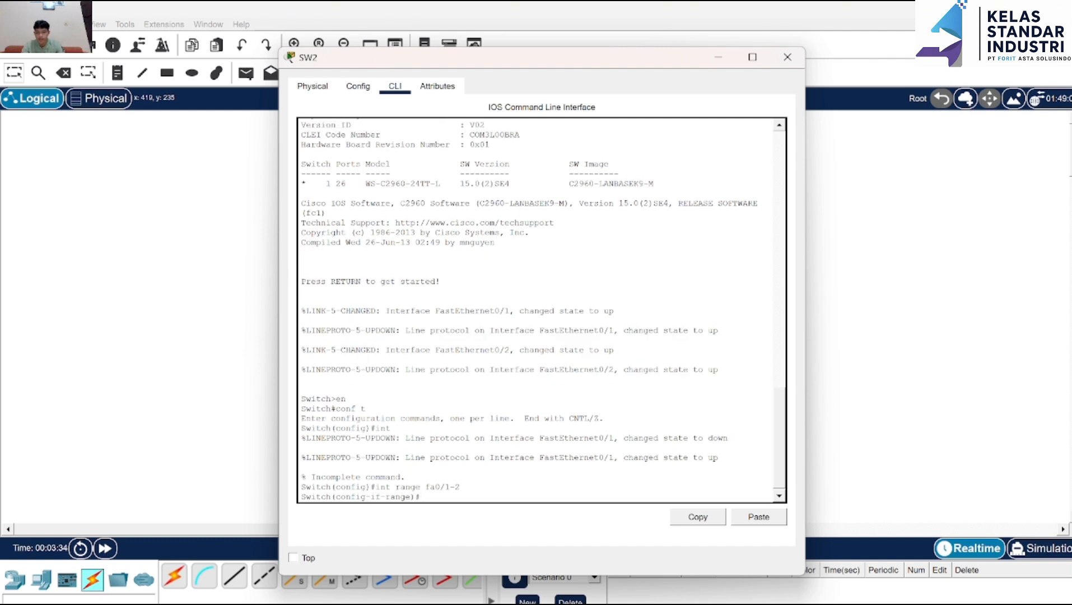
Set SW2's selected interface range to switchport mode trunk and minimize its window.
{"action": "type", "text": "dwi"}
{"action": "key", "text": "Tab"}
{"action": "key", "text": "BackSpace"}
{"action": "key", "text": "BackSpace"}
{"action": "key", "text": "BackSpace"}
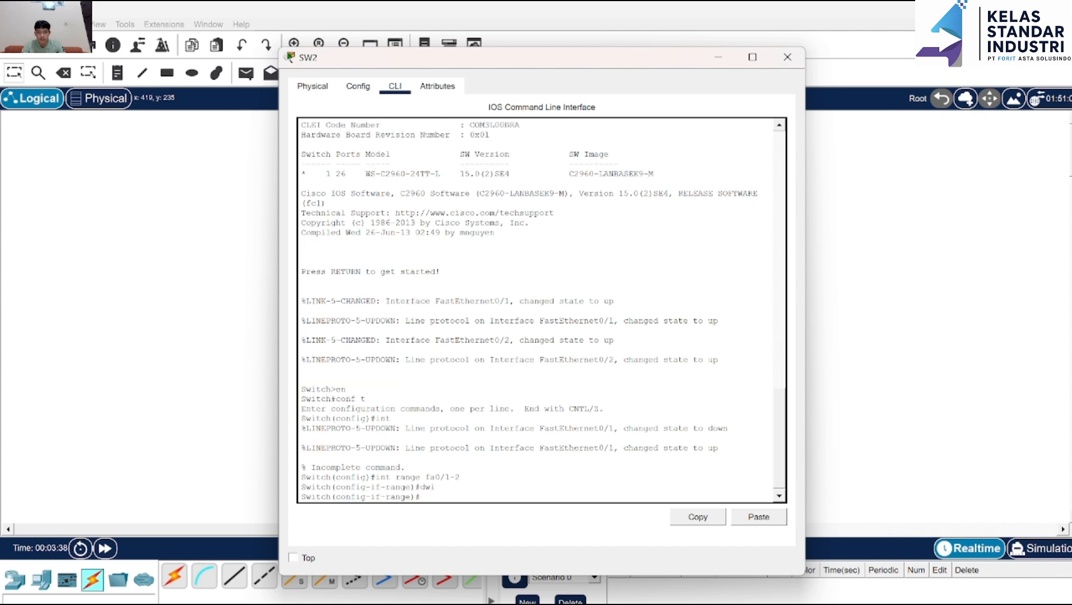
{"action": "type", "text": "swi"}
{"action": "key", "text": "Tab"}
{"action": "type", "text": "mo"}
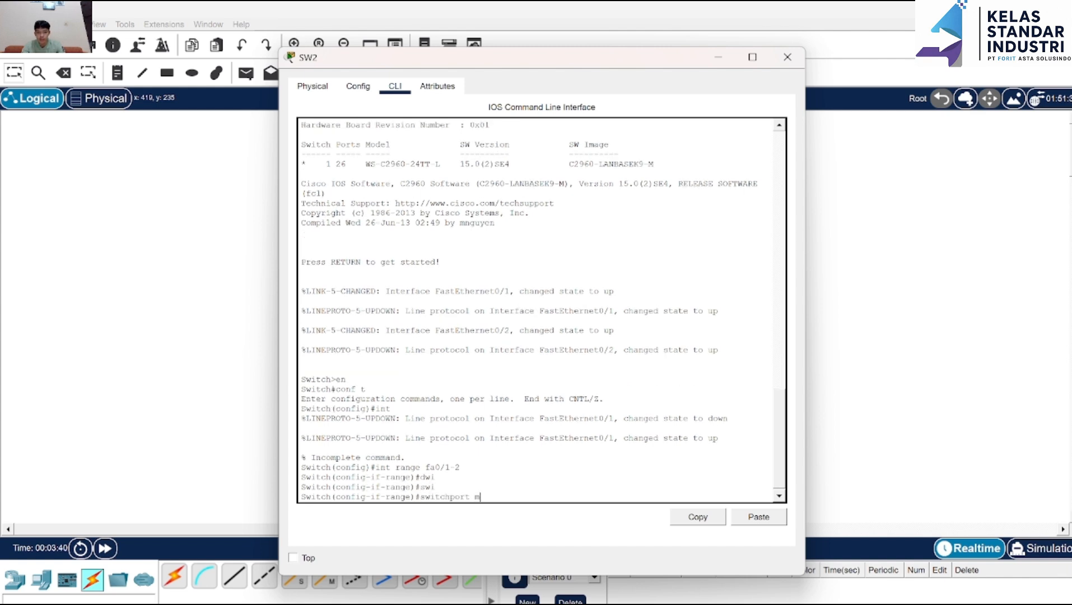
{"action": "key", "text": "Tab"}
{"action": "type", "text": "t"}
{"action": "key", "text": "Tab"}
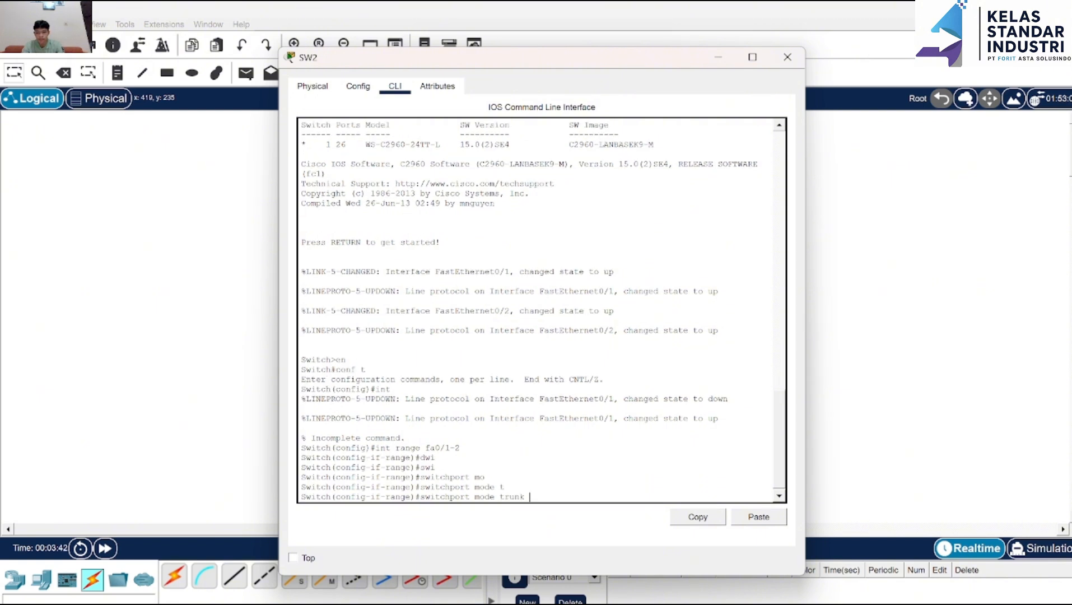
{"action": "key", "text": "Return"}
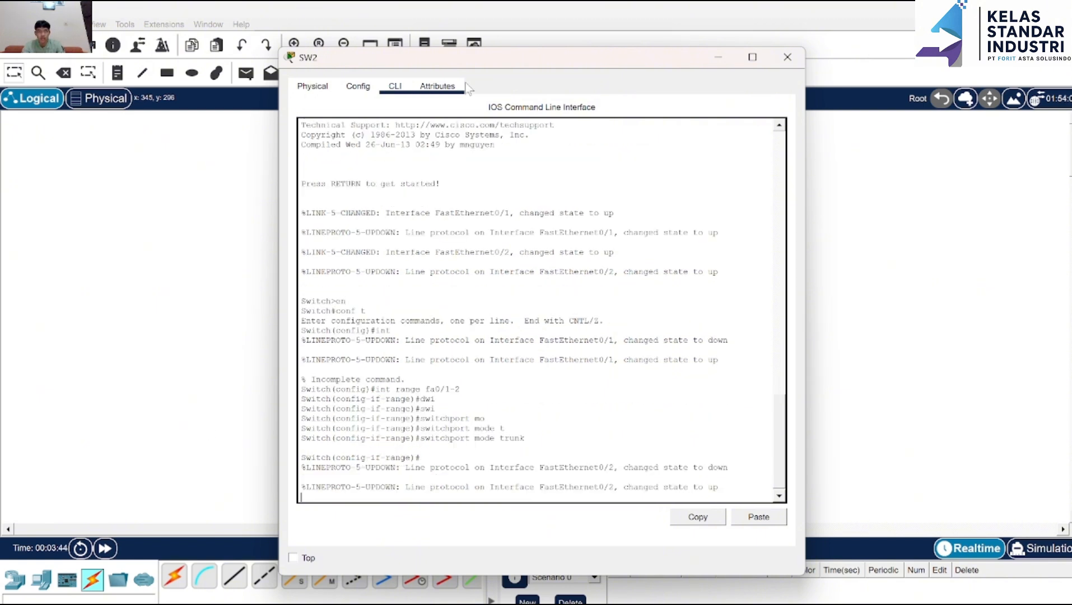
{"action": "left_click", "coordinate": [718, 63]}
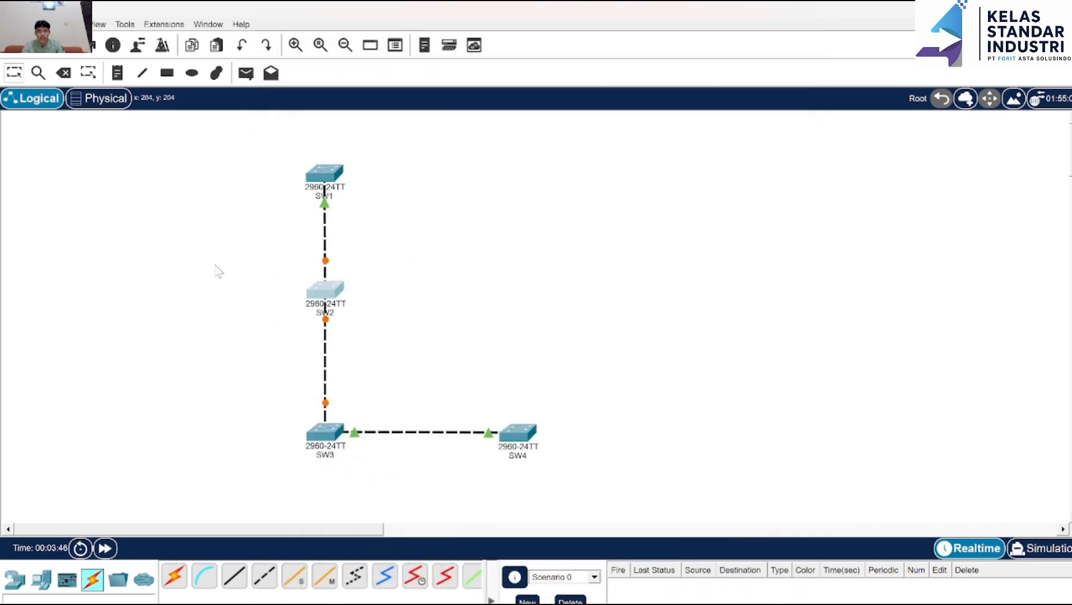
Open SW3's command line and enter global configuration mode with en and conf t.
{"action": "left_click", "coordinate": [329, 431]}
{"action": "left_click", "coordinate": [395, 86]}
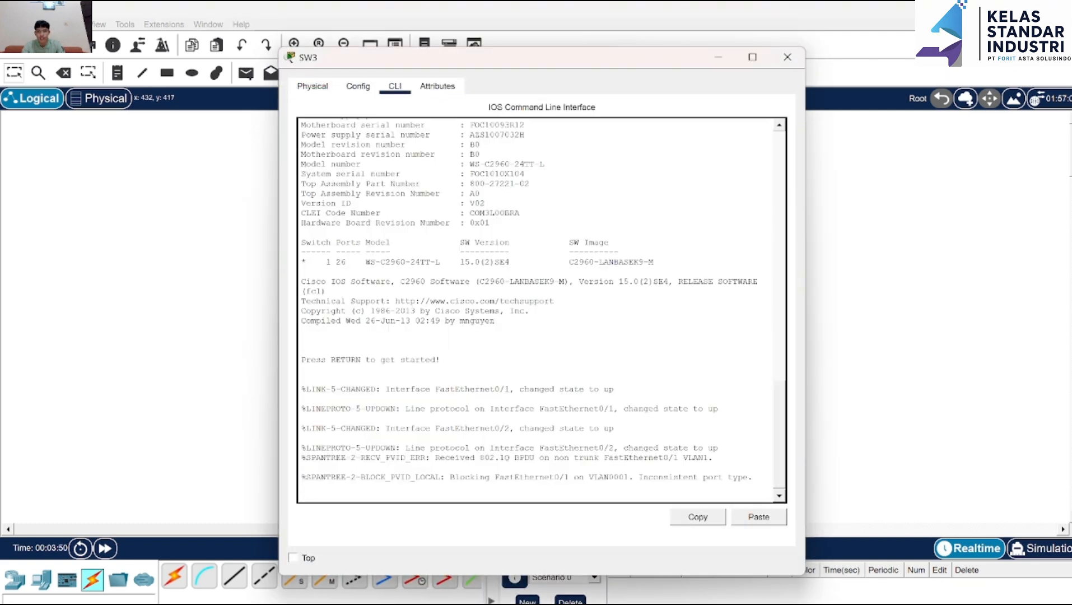
{"action": "key", "text": "Return"}
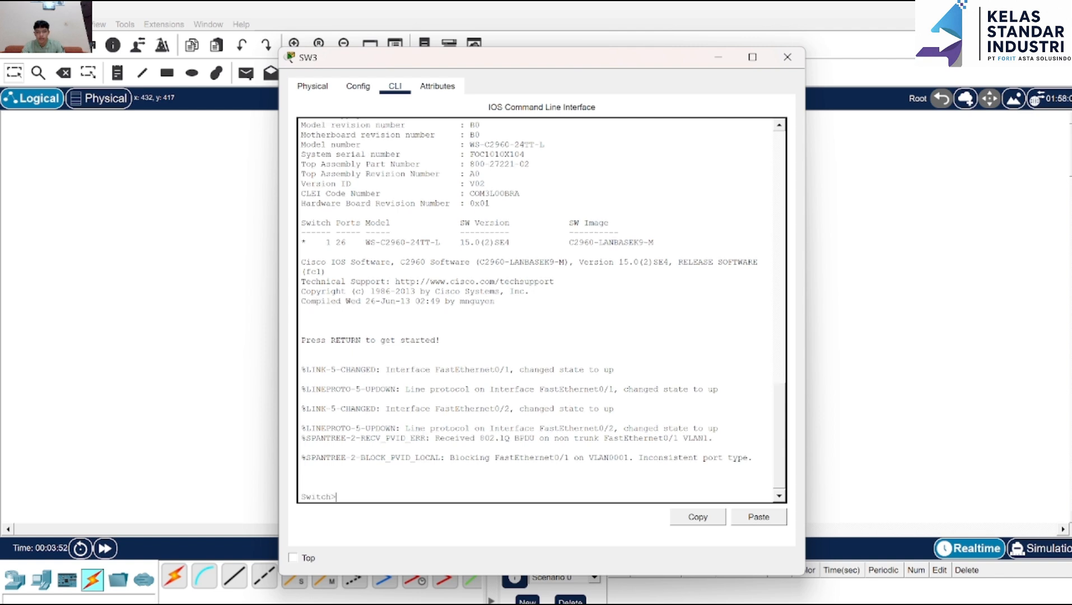
{"action": "type", "text": "en"}
{"action": "key", "text": "Return"}
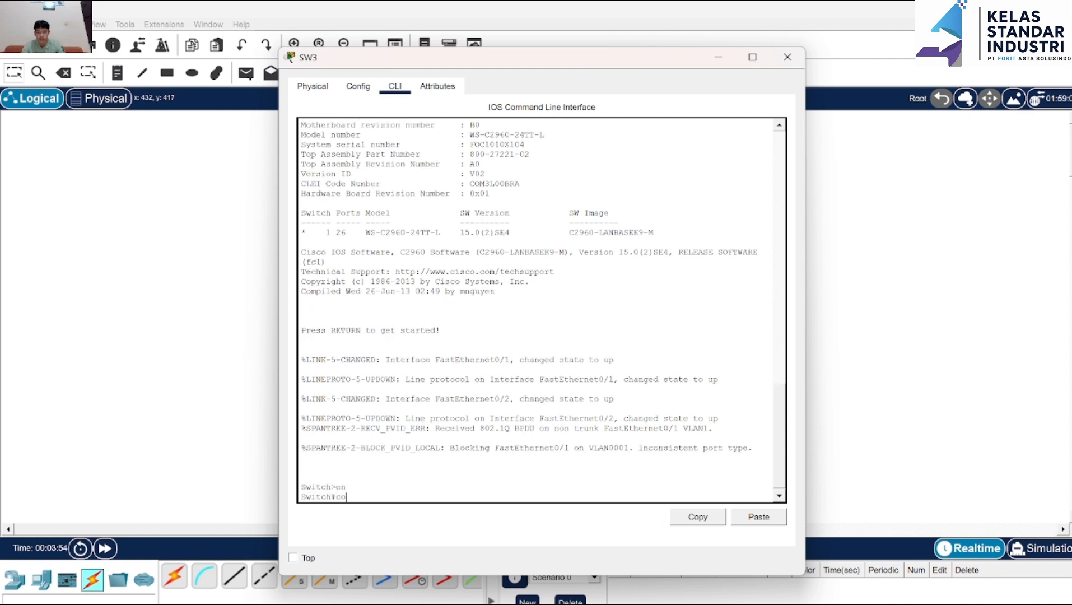
{"action": "type", "text": "conf t"}
{"action": "key", "text": "Return"}
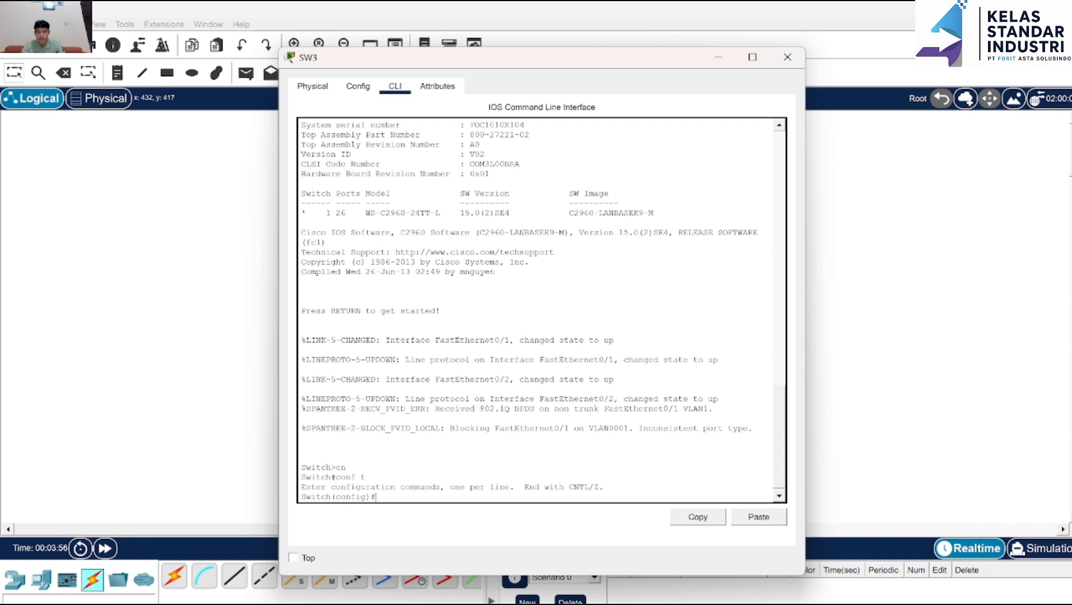
Configure SW3's interface range fa0/1-2 with switchport mode trunk and minimize its window.
{"action": "type", "text": "int range fa0/1-2"}
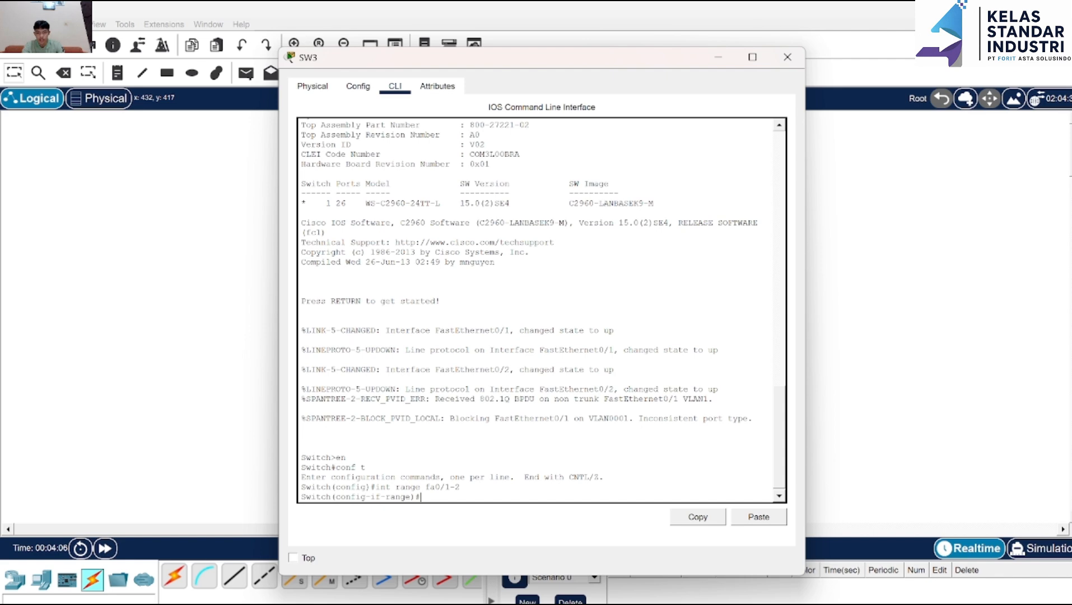
{"action": "type", "text": "swi"}
{"action": "key", "text": "Tab"}
{"action": "type", "text": "mo"}
{"action": "key", "text": "Tab"}
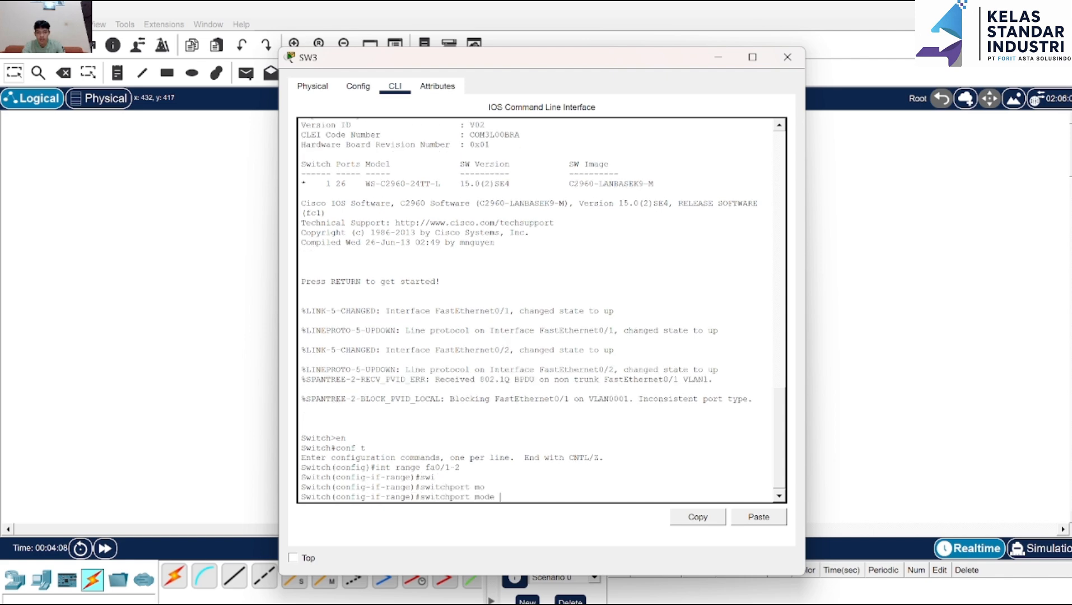
{"action": "type", "text": "t"}
{"action": "key", "text": "Tab"}
{"action": "key", "text": "Return"}
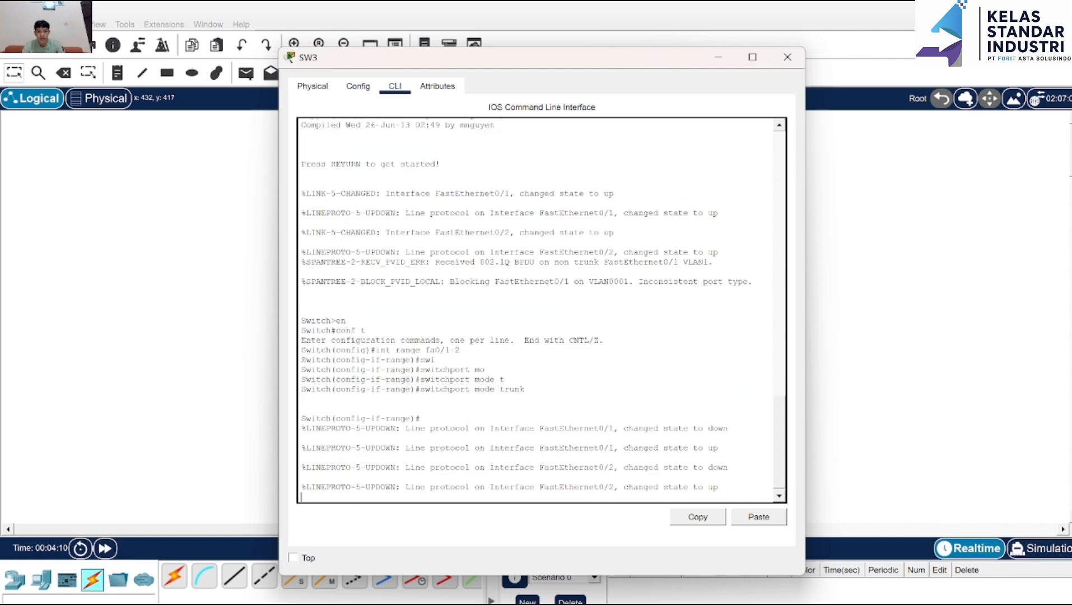
{"action": "left_click", "coordinate": [712, 54]}
{"action": "left_click", "coordinate": [714, 56]}
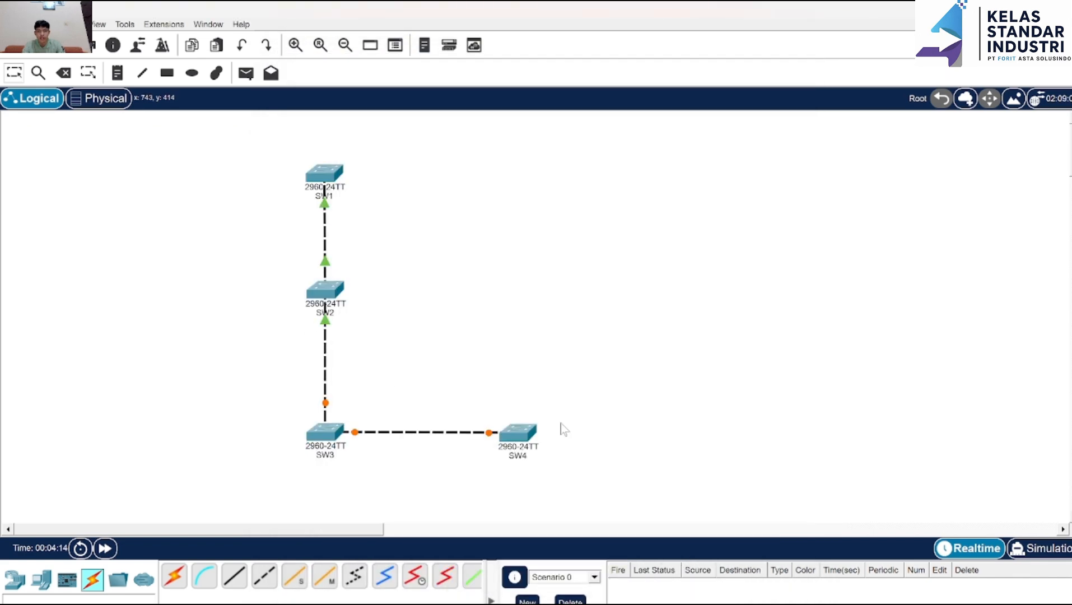
Open SW4's command line and enter global configuration mode with en and conf t.
{"action": "left_click", "coordinate": [525, 438]}
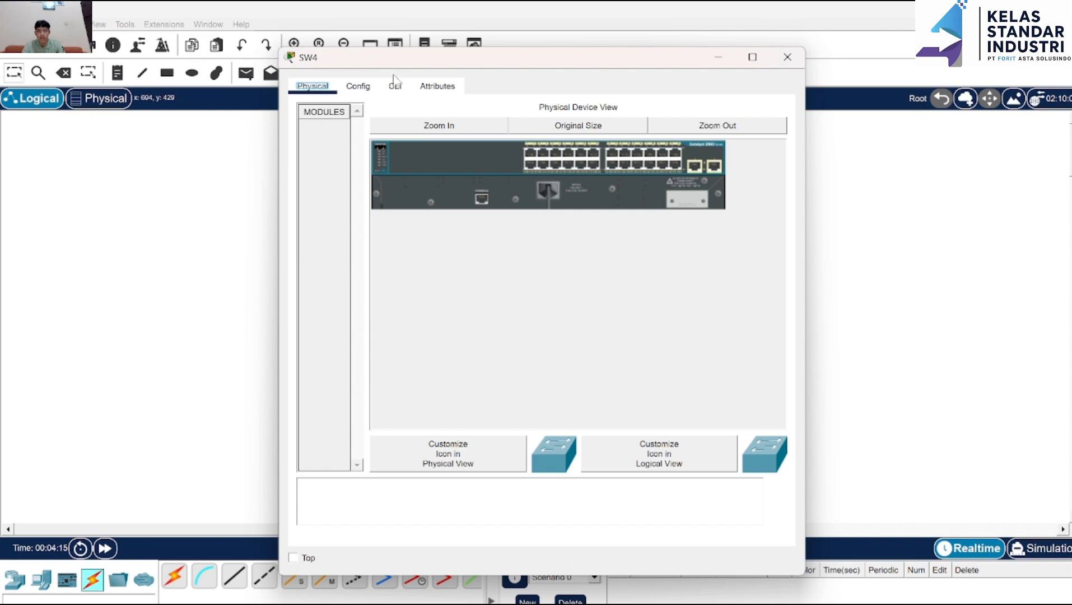
{"action": "left_click", "coordinate": [395, 86]}
{"action": "left_click", "coordinate": [437, 505]}
{"action": "key", "text": "Return"}
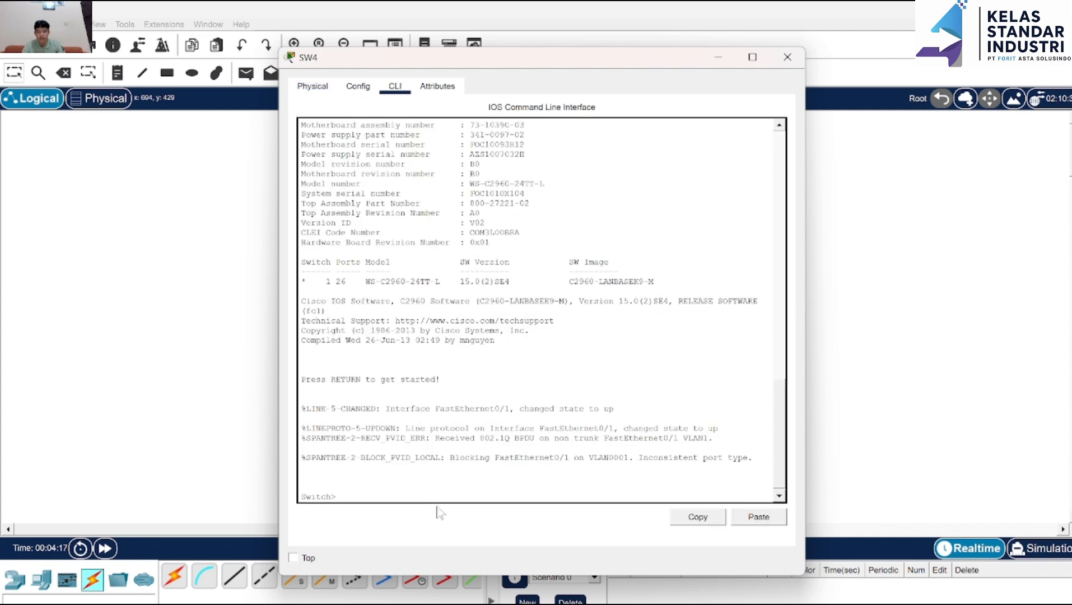
{"action": "type", "text": "en"}
{"action": "key", "text": "Return"}
{"action": "type", "text": "c"}
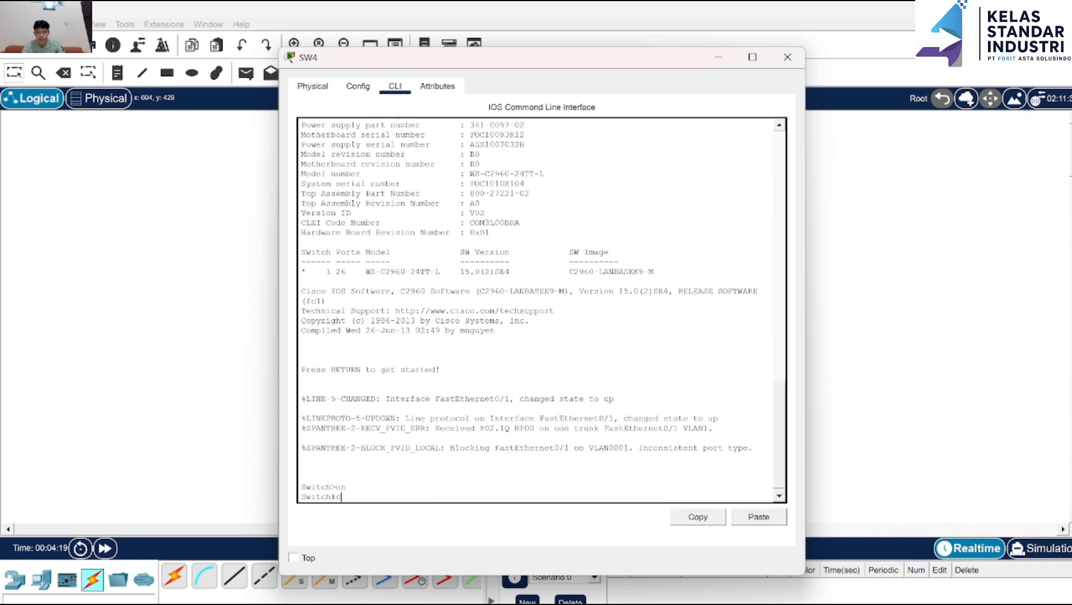
{"action": "type", "text": "onf t"}
{"action": "key", "text": "Return"}
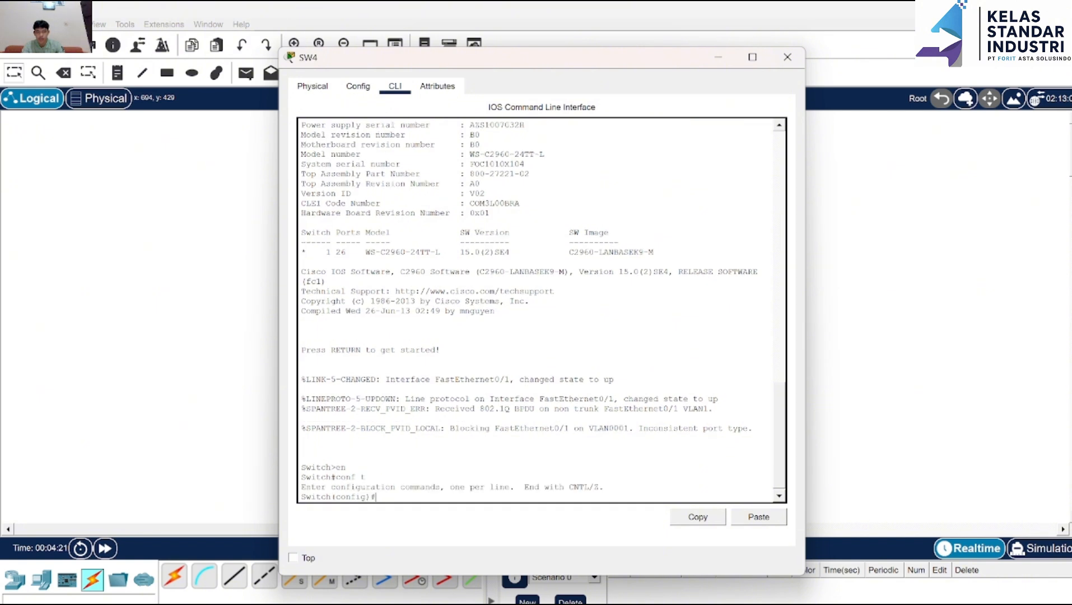
Configure SW4's interface fa0/1 with switchport mode trunk and minimize its window.
{"action": "type", "text": "int fa0/1"}
{"action": "key", "text": "Return"}
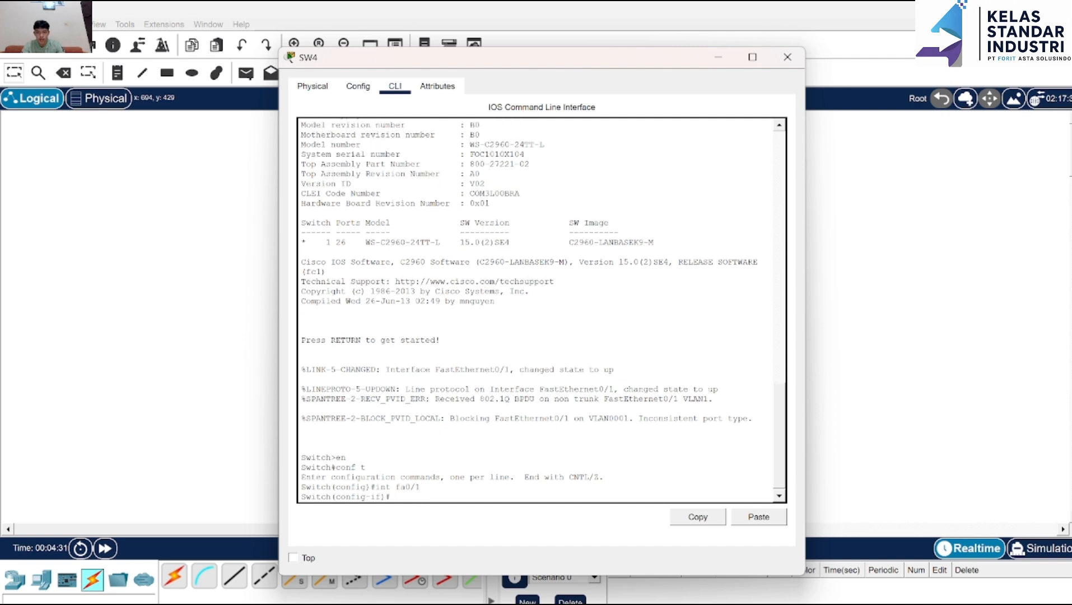
{"action": "type", "text": "swi"}
{"action": "key", "text": "Tab"}
{"action": "type", "text": "mo"}
{"action": "key", "text": "Tab"}
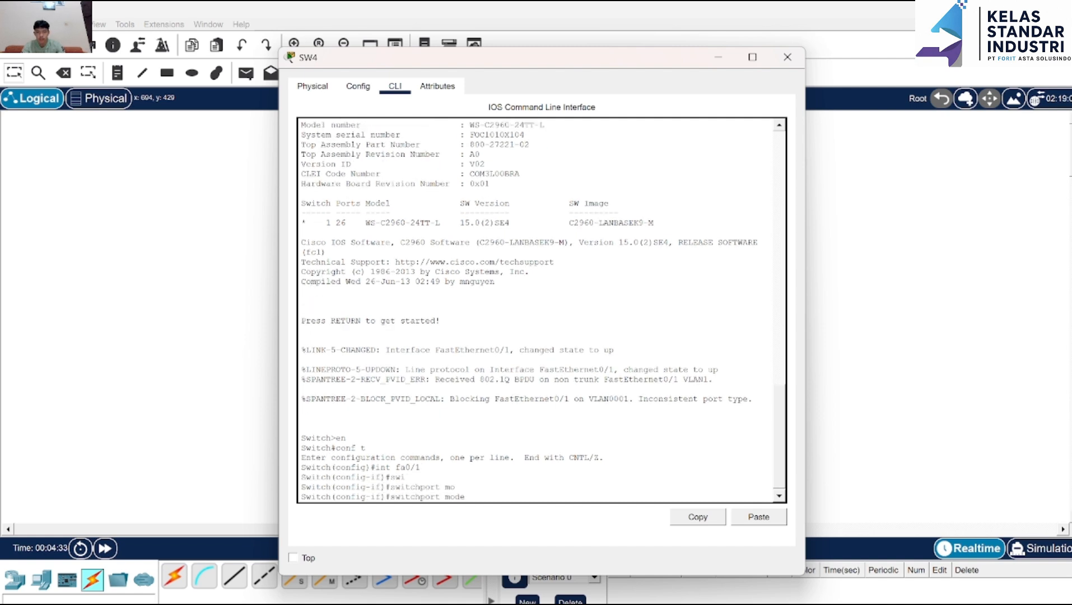
{"action": "type", "text": "tru"}
{"action": "key", "text": "Tab"}
{"action": "key", "text": "Return"}
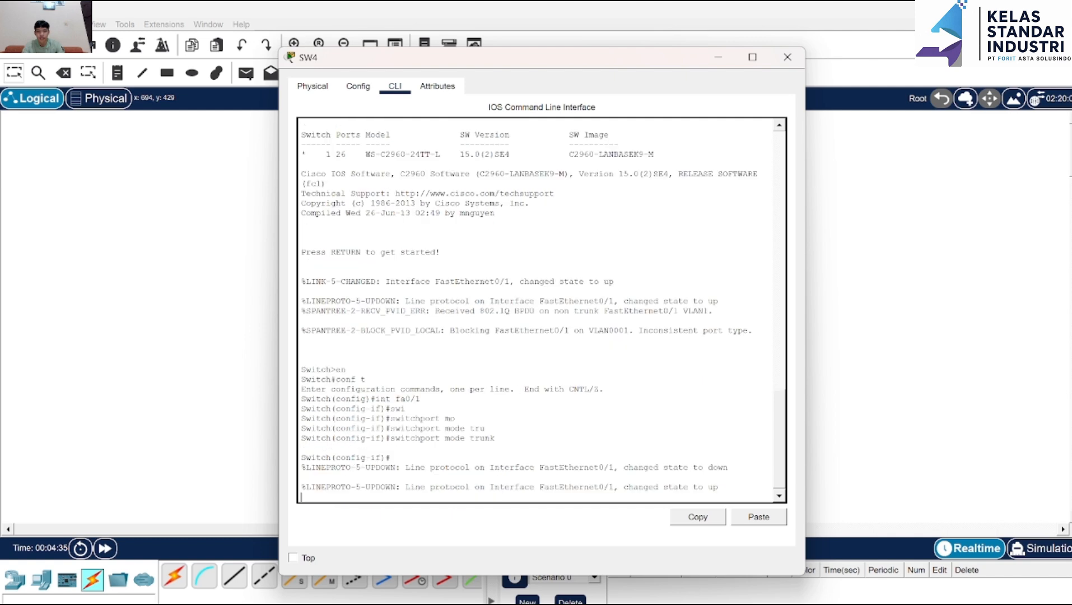
{"action": "left_click", "coordinate": [723, 62]}
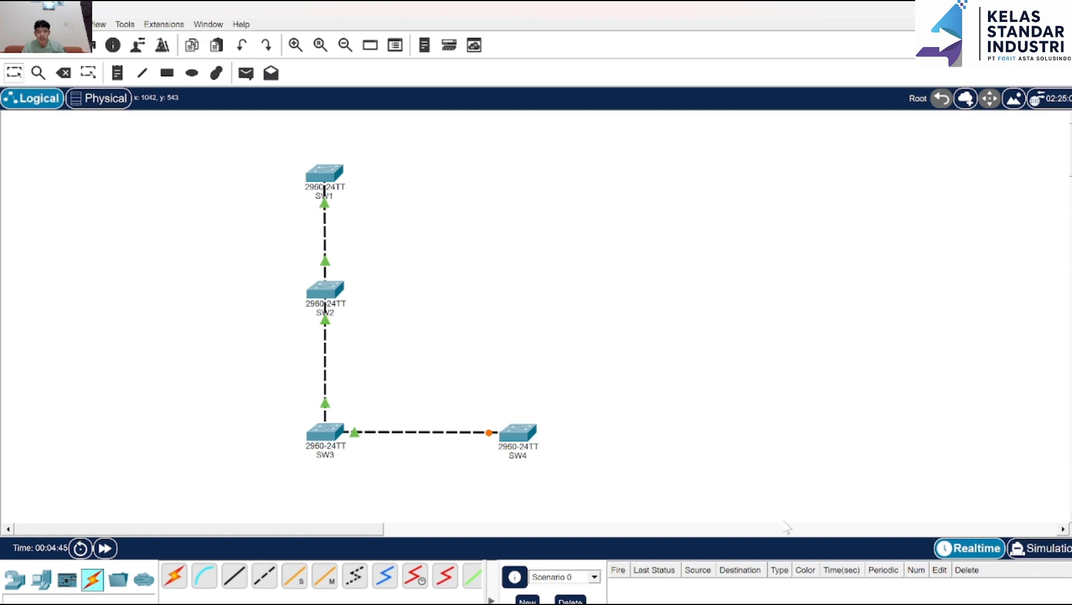
Switch to the Canva presentation to check the list of topics, and return to the Packet Tracer topology.
{"action": "left_click", "coordinate": [700, 603]}
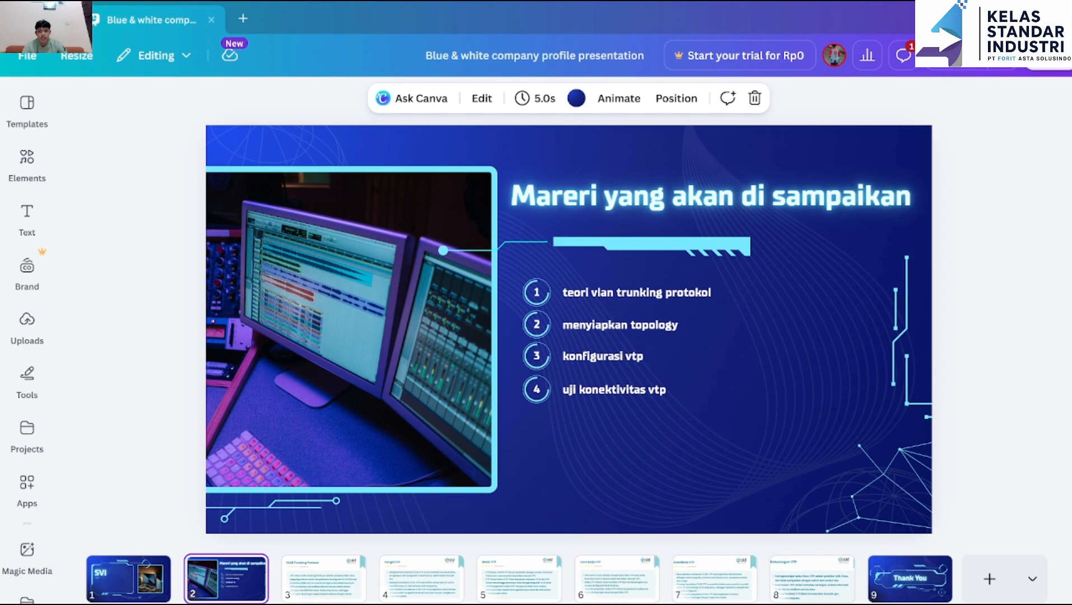
{"action": "left_click", "coordinate": [555, 588]}
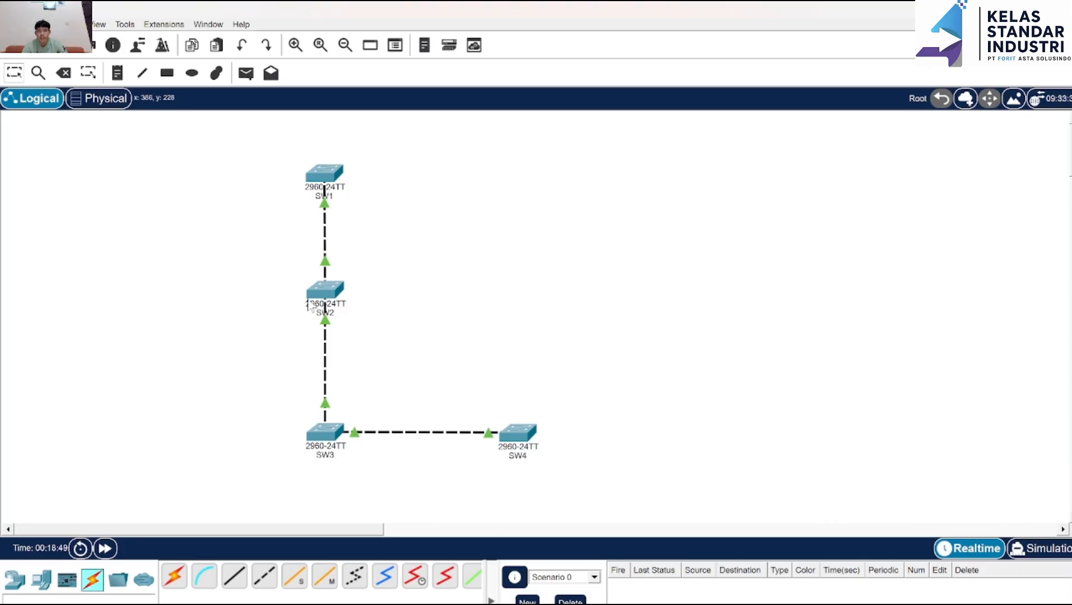
Reopen SW1's command line and enter global configuration mode again with en and conf t.
{"action": "left_click", "coordinate": [326, 178]}
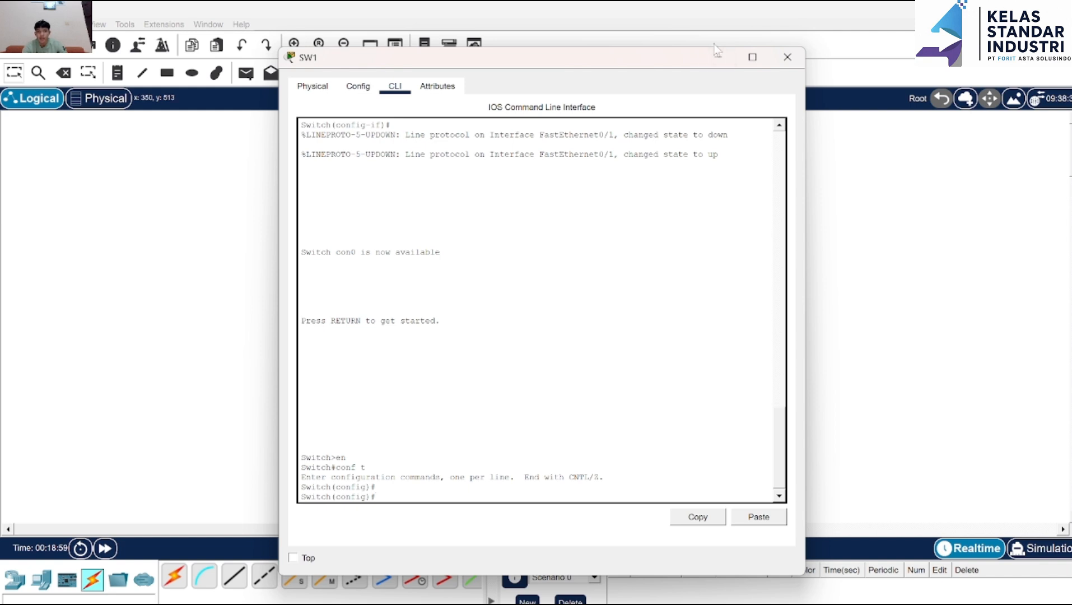
{"action": "left_click", "coordinate": [720, 58]}
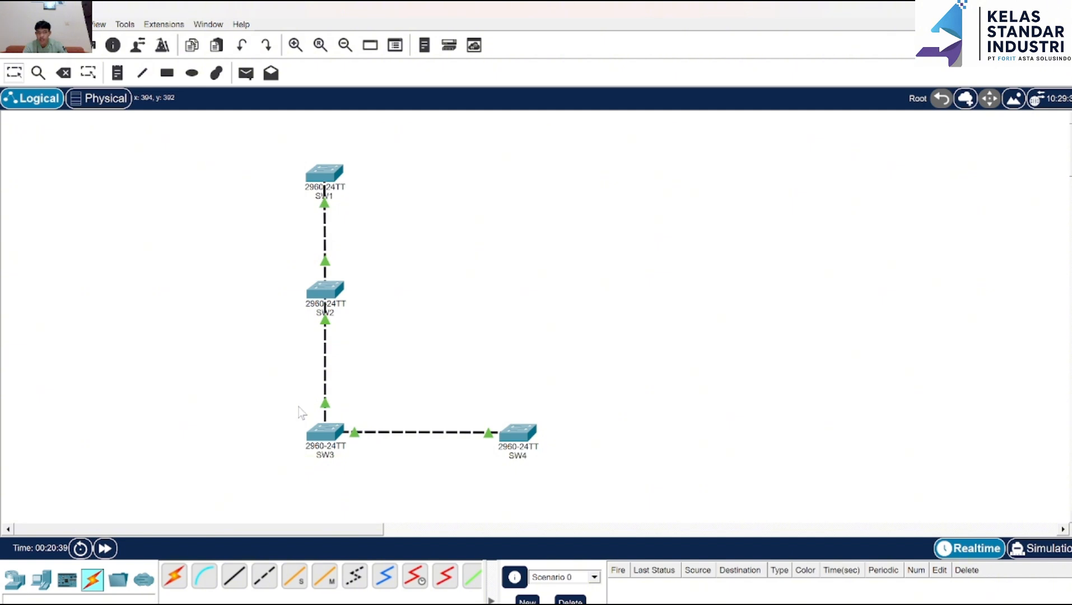
{"action": "left_click", "coordinate": [323, 174]}
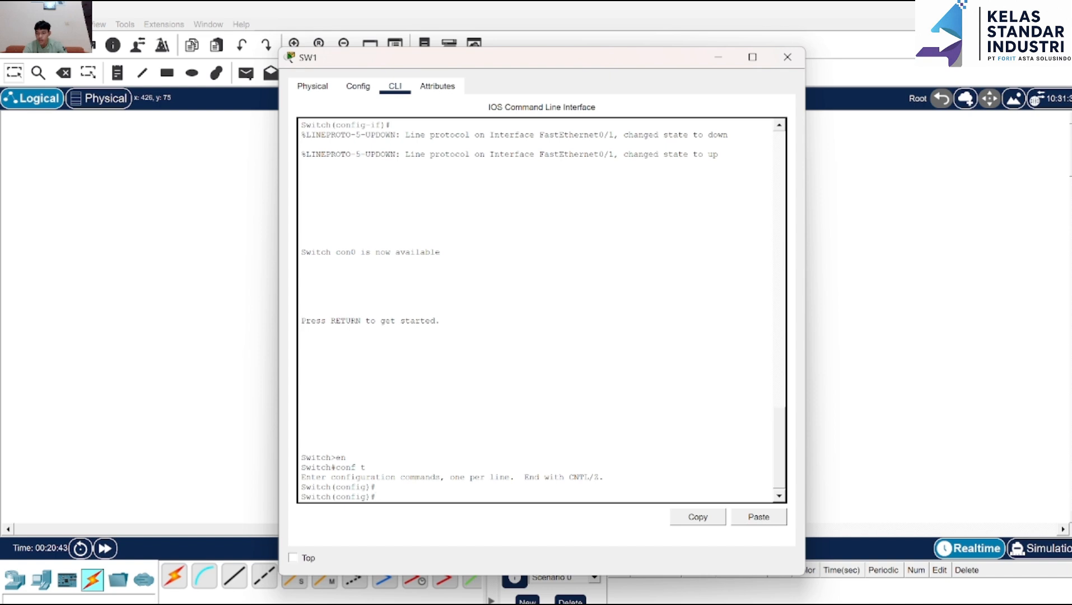
Set SW1 to VTP server mode with vtp mode server.
{"action": "type", "text": "vip"}
{"action": "key", "text": "BackSpace"}
{"action": "key", "text": "BackSpace"}
{"action": "key", "text": "BackSpace"}
{"action": "type", "text": "tp mode ser"}
{"action": "key", "text": "Tab"}
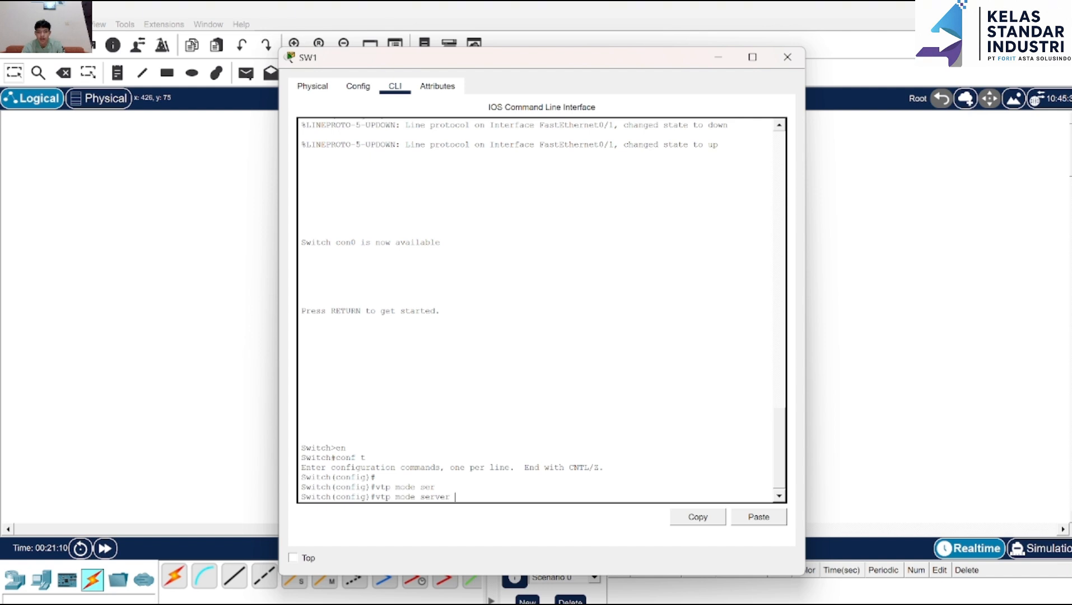
{"action": "key", "text": "Return"}
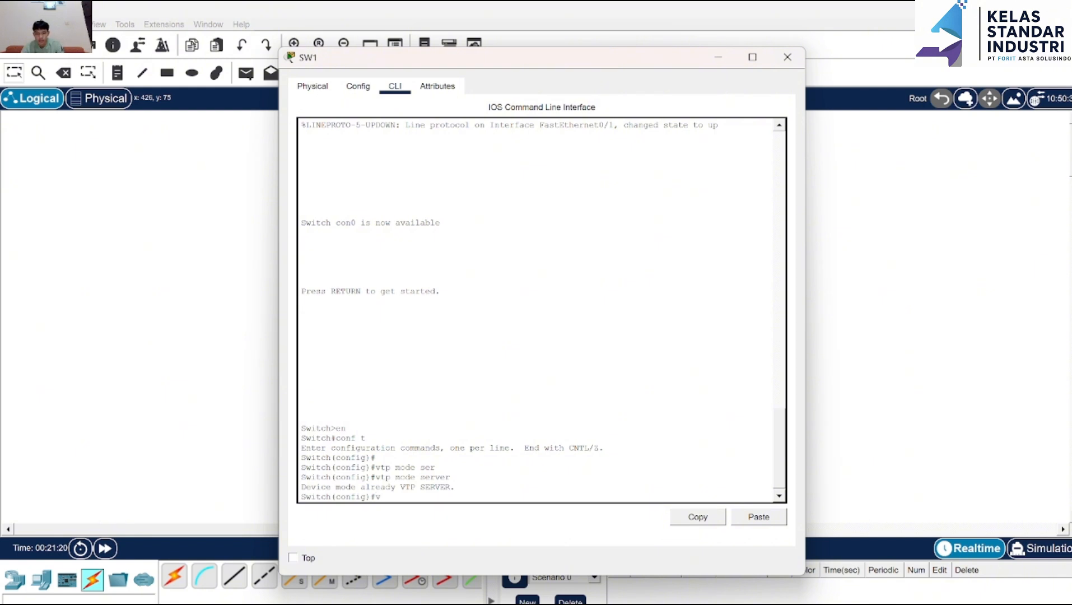
Set SW1's VTP domain name to sid with vtp domain sid.
{"action": "type", "text": "tp do"}
{"action": "key", "text": "Tab"}
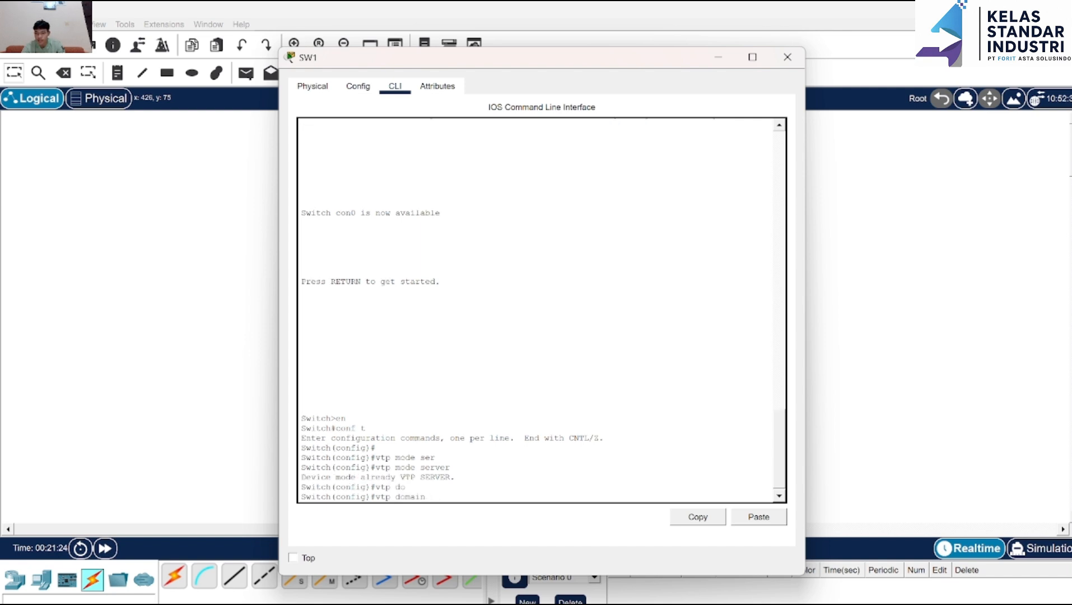
{"action": "type", "text": "sid"}
{"action": "key", "text": "Return"}
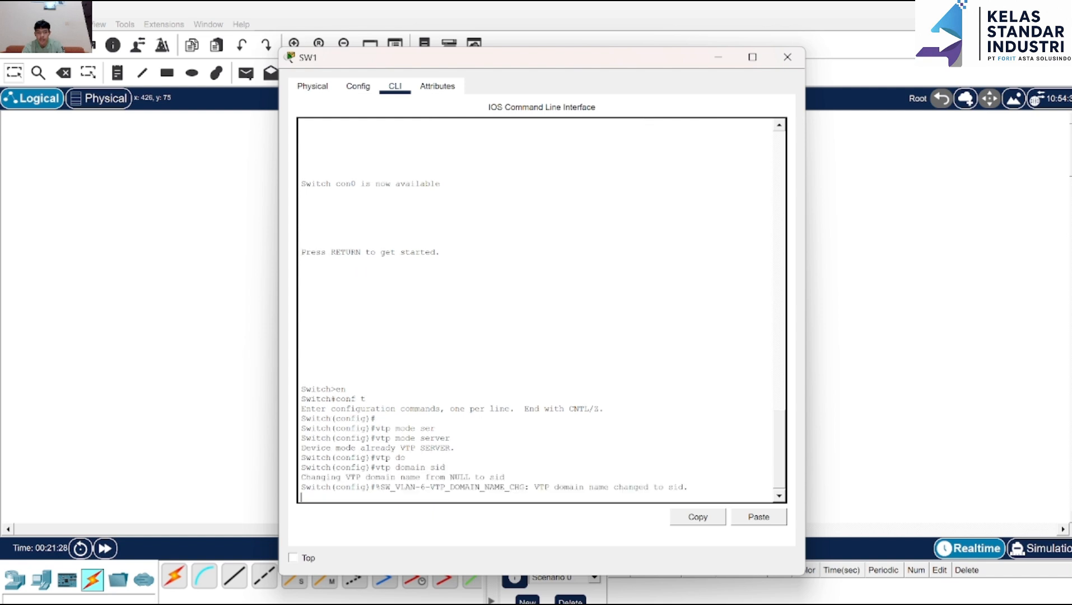
{"action": "key", "text": "Return"}
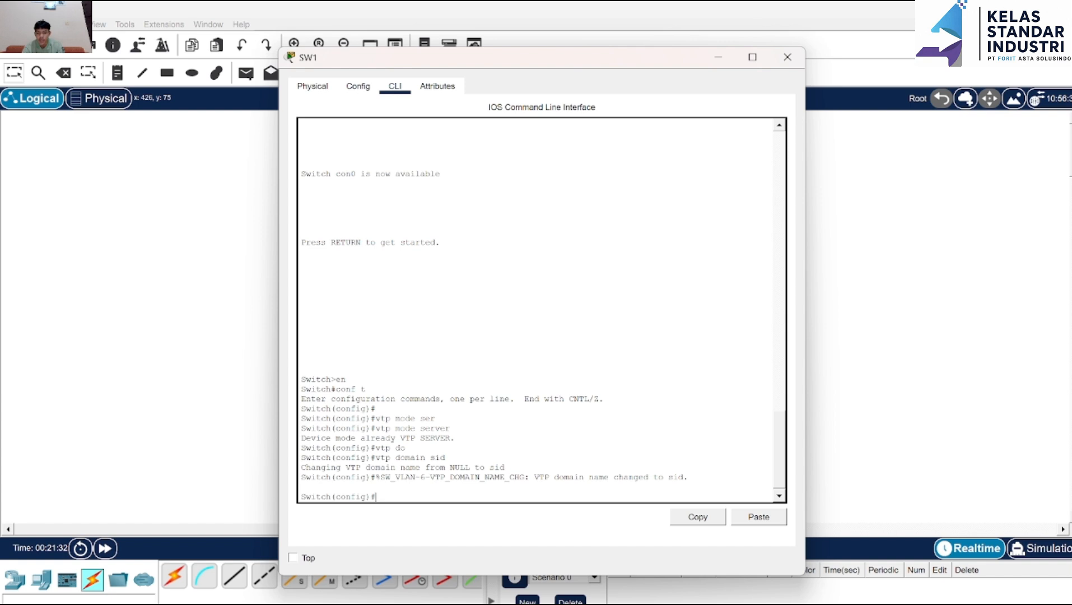
Set the VTP password on SW1 with the vtp password command and close SW1's window.
{"action": "type", "text": "vtp pa"}
{"action": "key", "text": "Tab"}
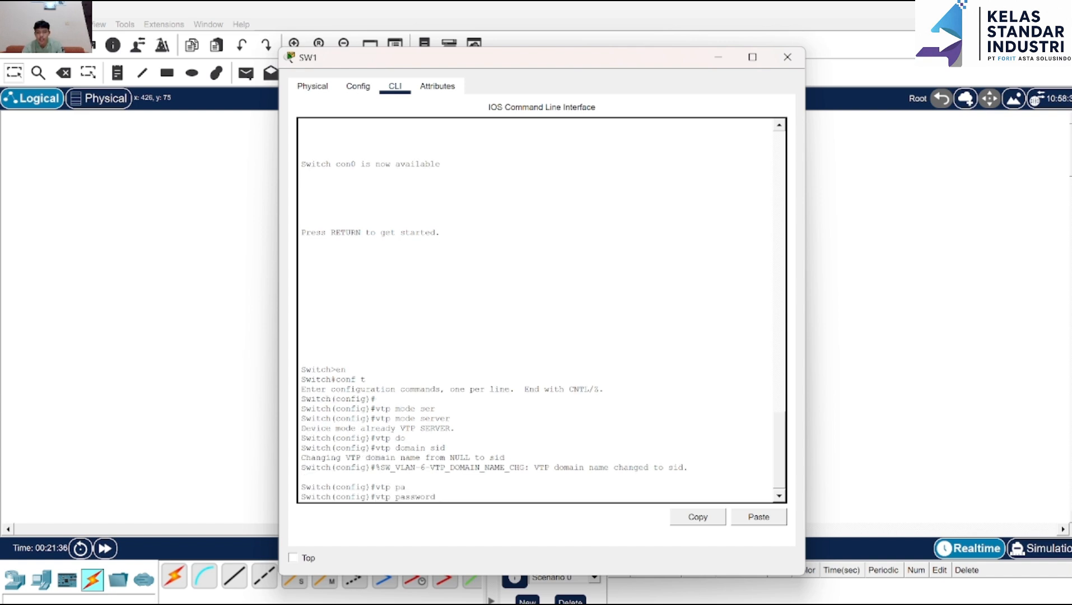
{"action": "type", "text": "123"}
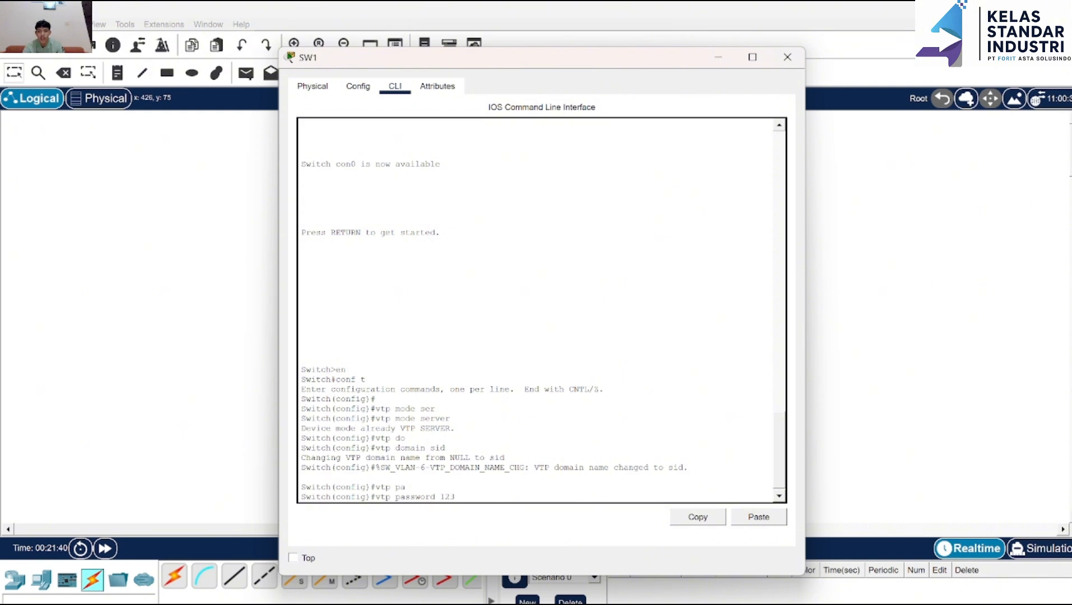
{"action": "key", "text": "Return"}
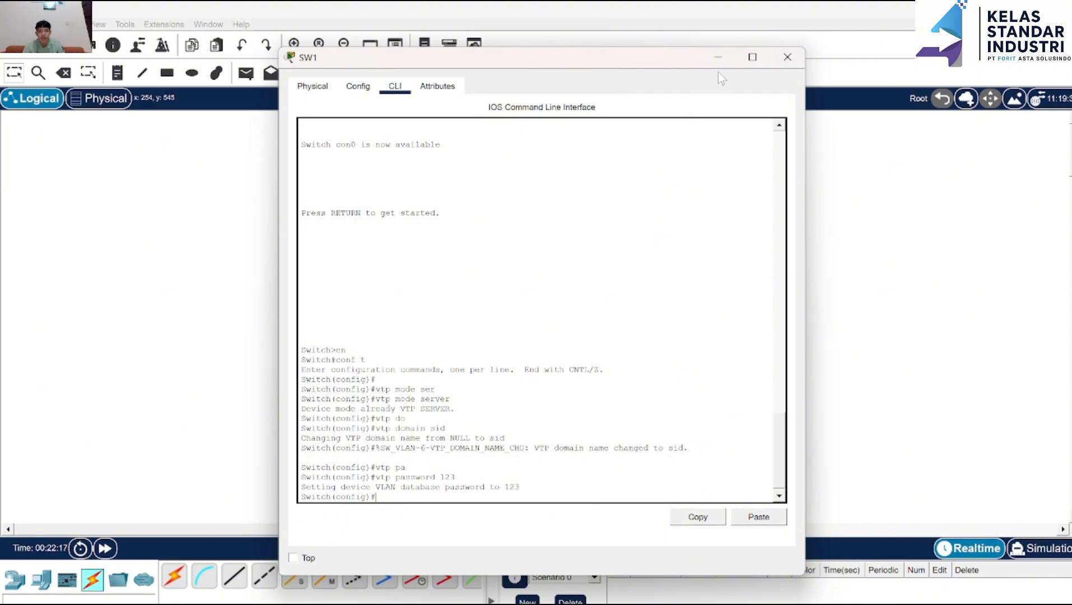
{"action": "left_click", "coordinate": [789, 59]}
Open SW2's command line and enter global configuration mode with en and conf t.
{"action": "left_click", "coordinate": [325, 290]}
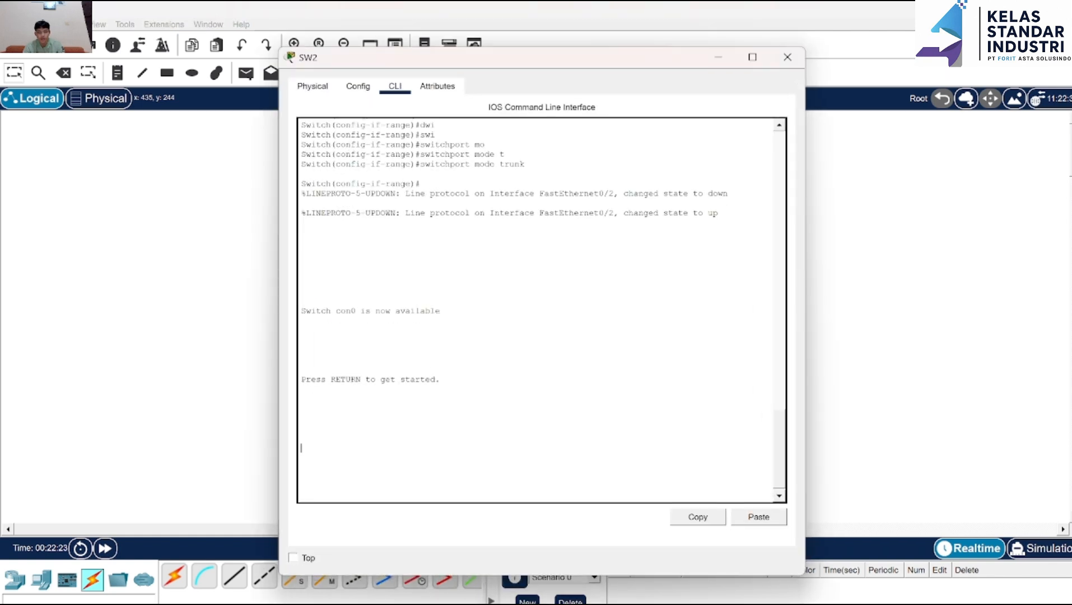
{"action": "key", "text": "Return"}
{"action": "type", "text": "en"}
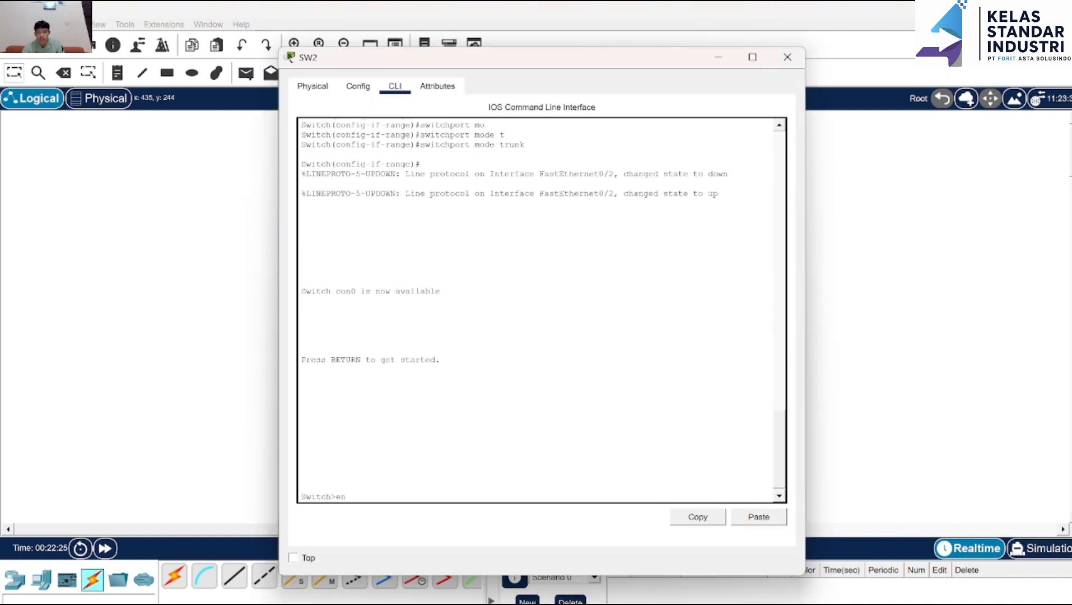
{"action": "key", "text": "Return"}
{"action": "type", "text": "conf "}
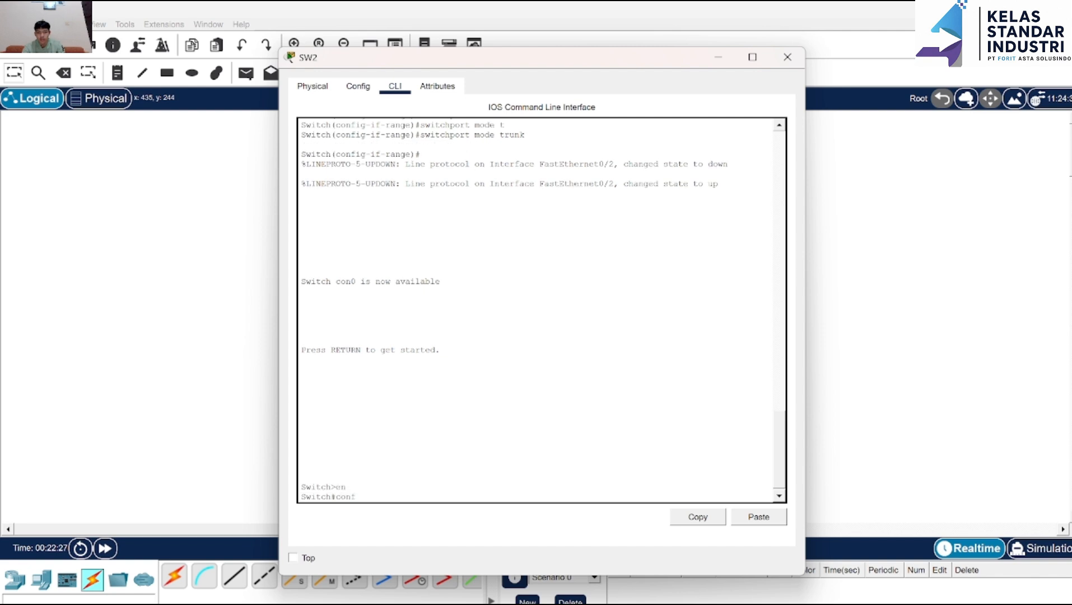
{"action": "type", "text": "t"}
{"action": "key", "text": "Return"}
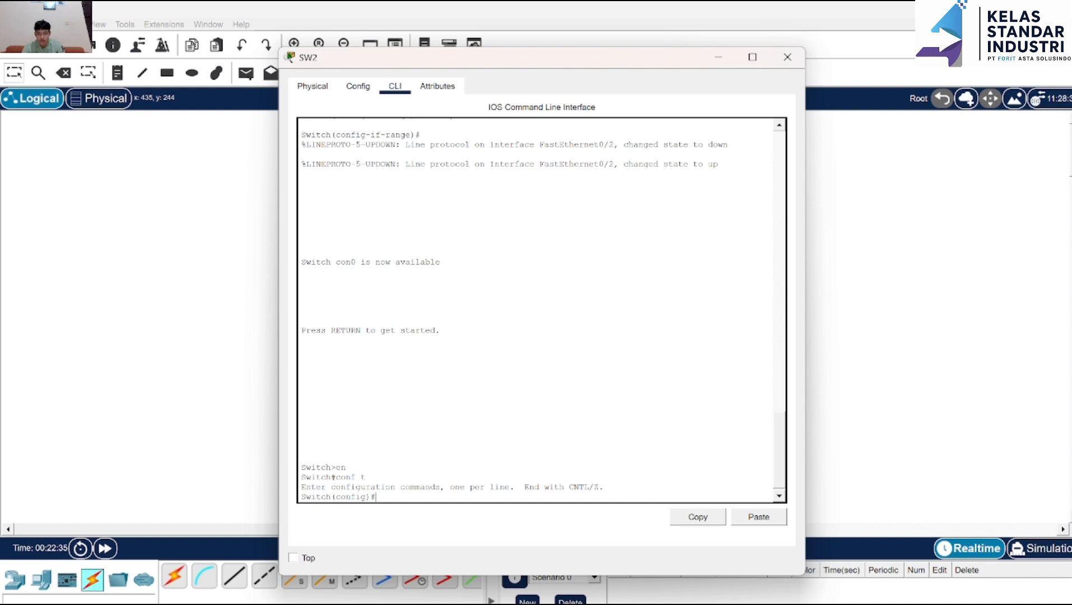
Set SW2 to VTP transparent mode with vtp mode transparent.
{"action": "type", "text": "tv"}
{"action": "type", "text": "vtp"}
{"action": "type", "text": " mod"}
{"action": "type", "text": "e"}
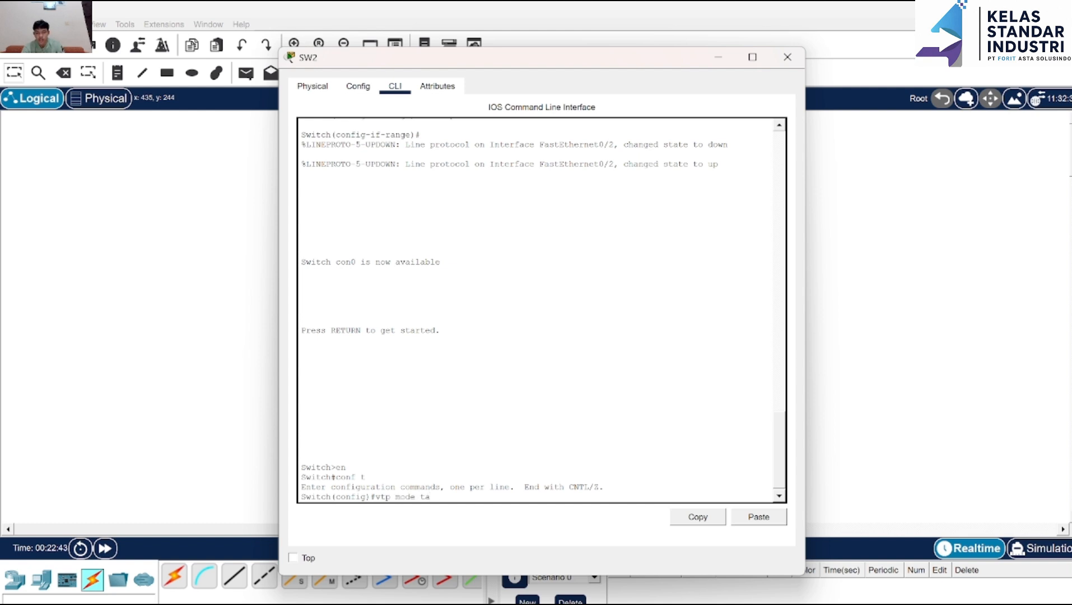
{"action": "type", "text": " tra"}
{"action": "key", "text": "Tab"}
{"action": "key", "text": "Return"}
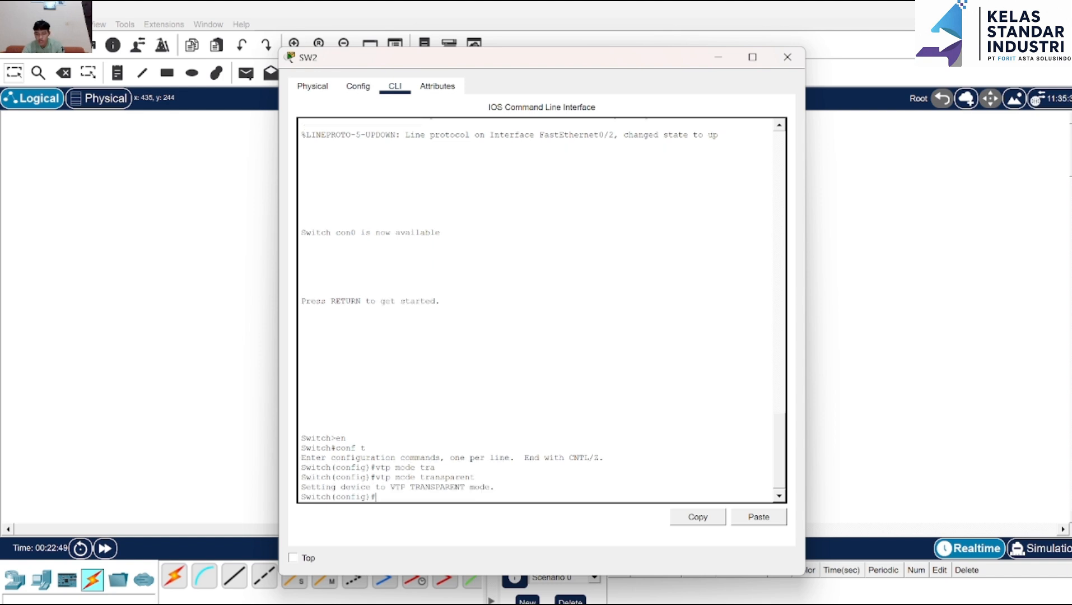
Set SW2's VTP domain name to sid with vtp domain sid.
{"action": "type", "text": "vtp do"}
{"action": "key", "text": "Tab"}
{"action": "type", "text": "in sid"}
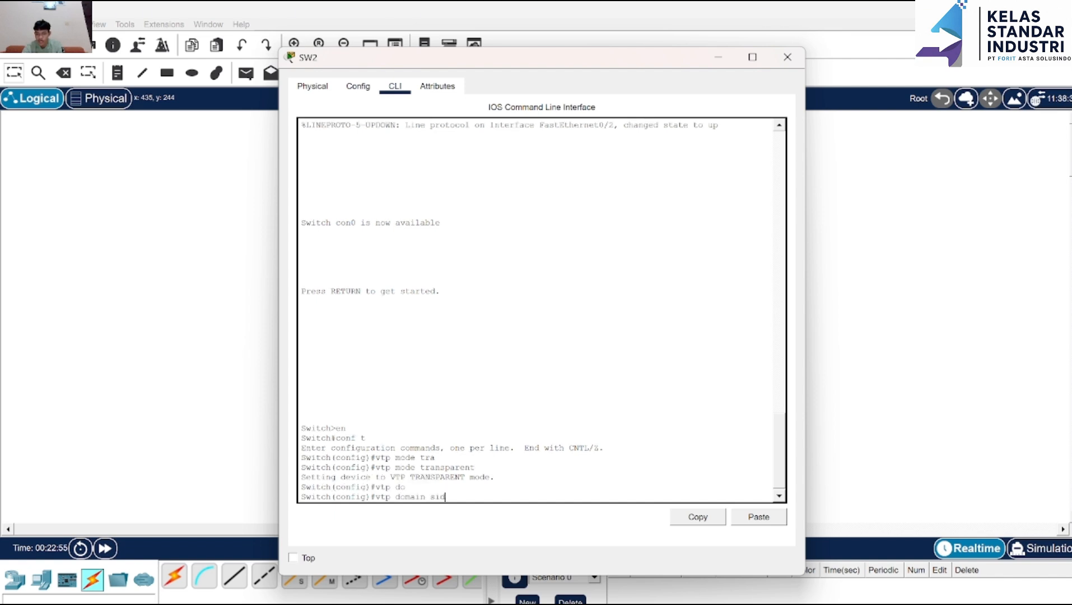
{"action": "key", "text": "Return"}
Set the same VTP password on SW2 with the vtp password command and close SW2's window.
{"action": "type", "text": "vtp"}
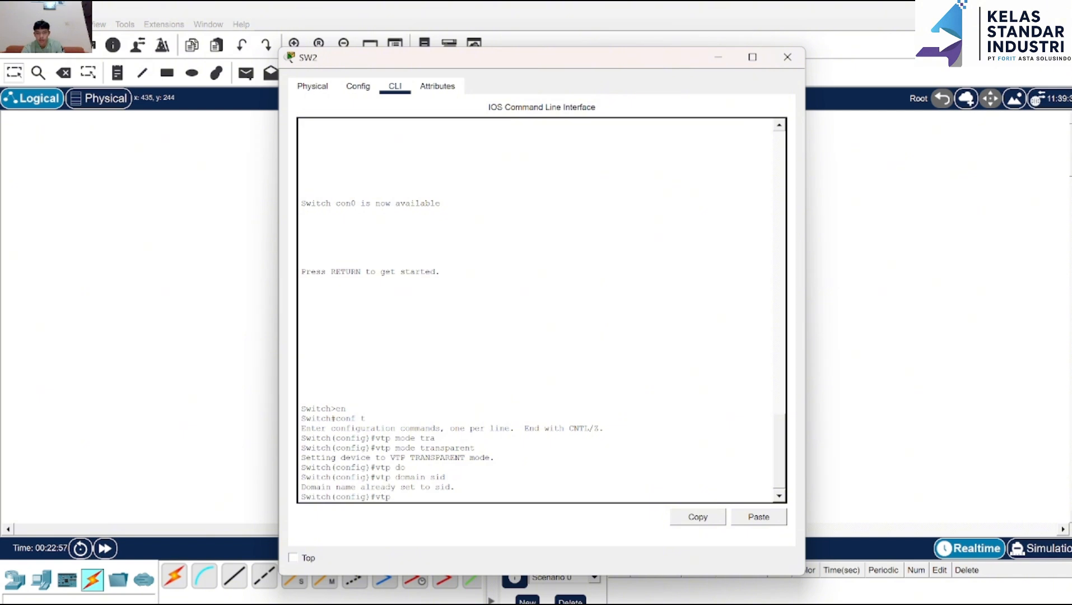
{"action": "type", "text": " pa"}
{"action": "key", "text": "Tab"}
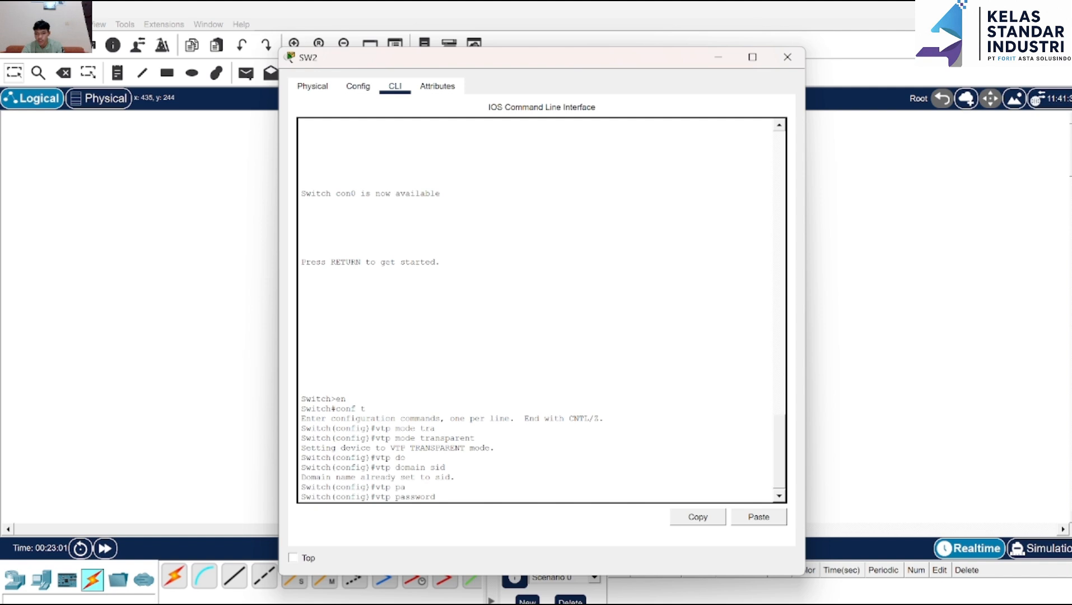
{"action": "type", "text": "123"}
{"action": "key", "text": "Return"}
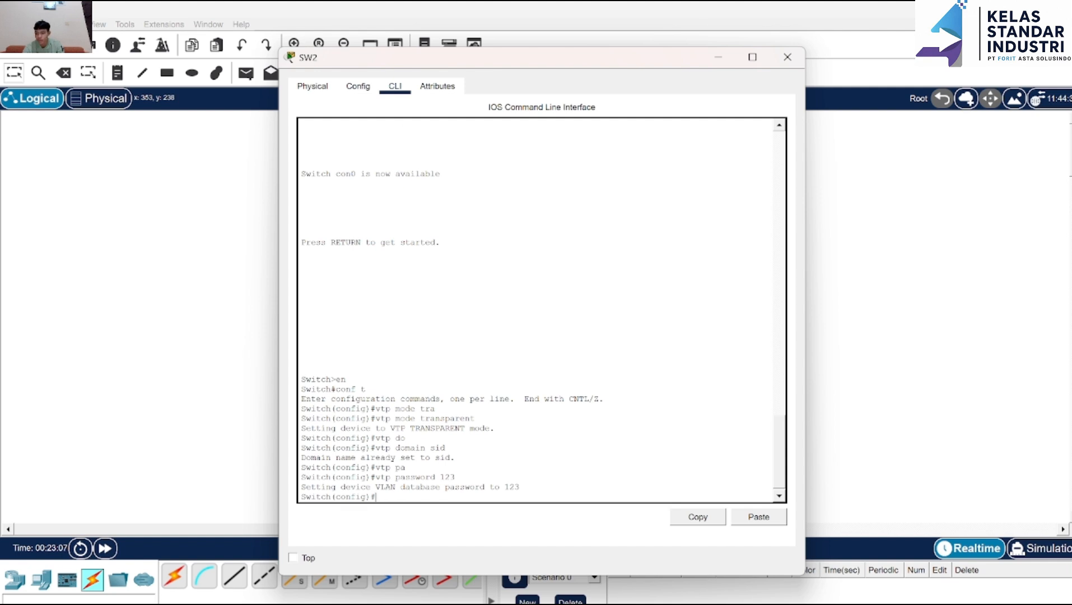
{"action": "left_click", "coordinate": [788, 57]}
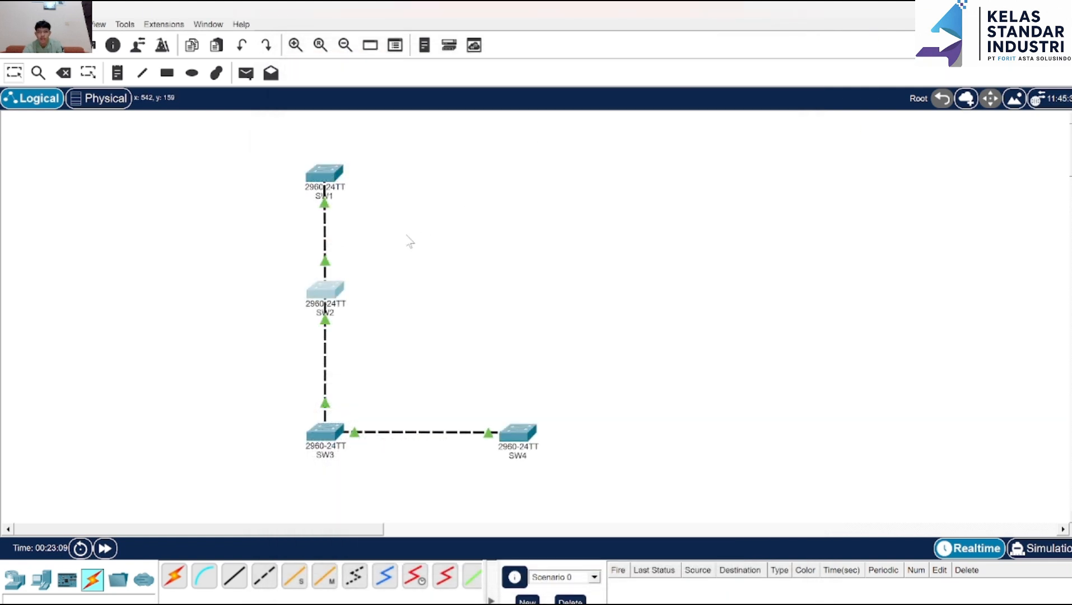
Open SW3's command line and enter global configuration mode with en and conf t.
{"action": "left_click", "coordinate": [325, 290]}
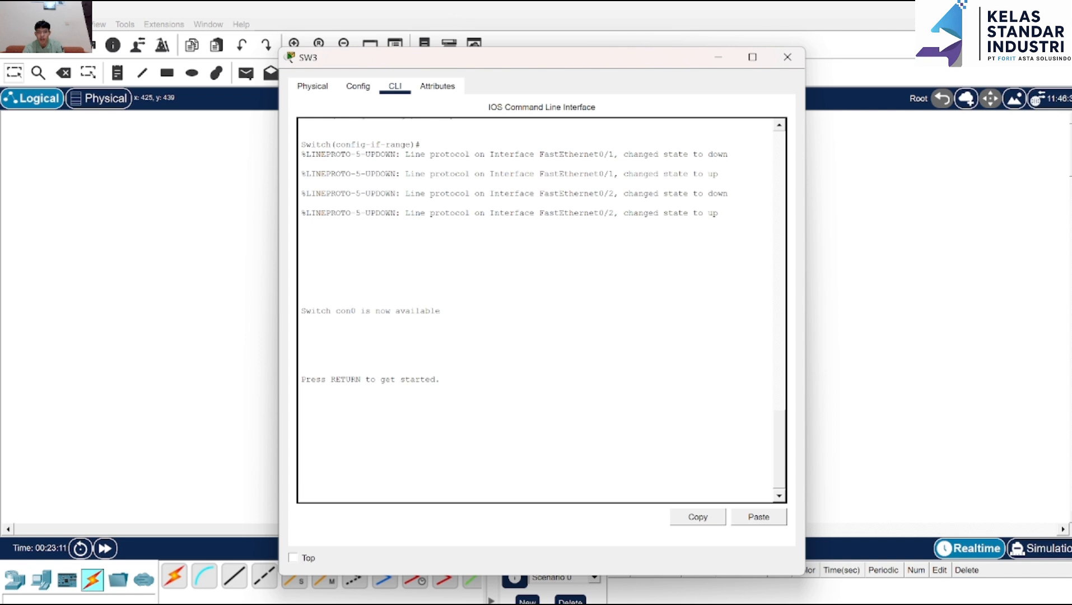
{"action": "key", "text": "Return"}
{"action": "type", "text": "en"}
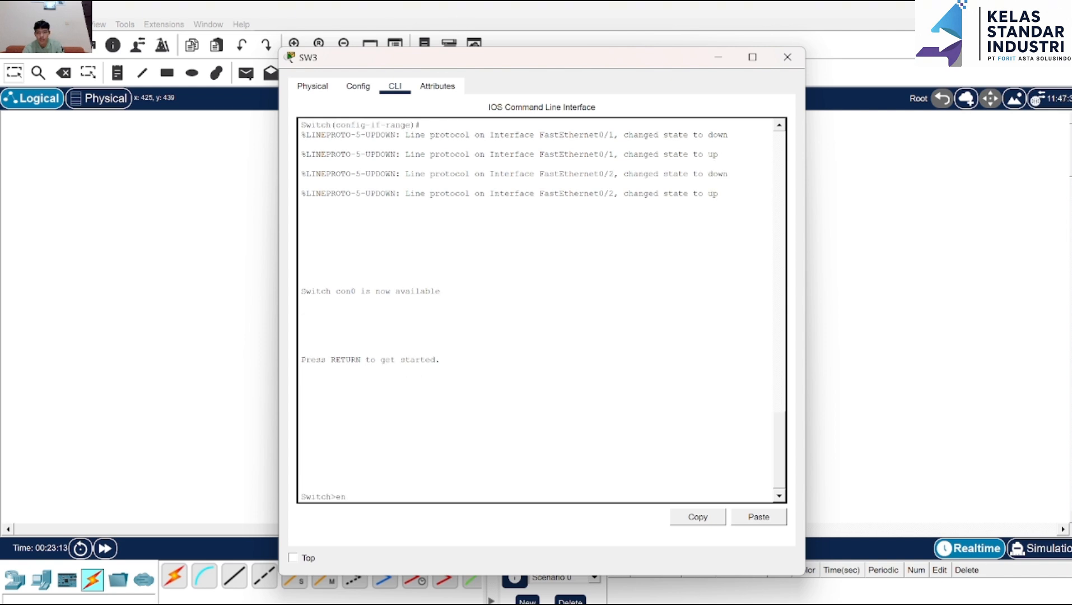
{"action": "key", "text": "Return"}
{"action": "type", "text": "conf"}
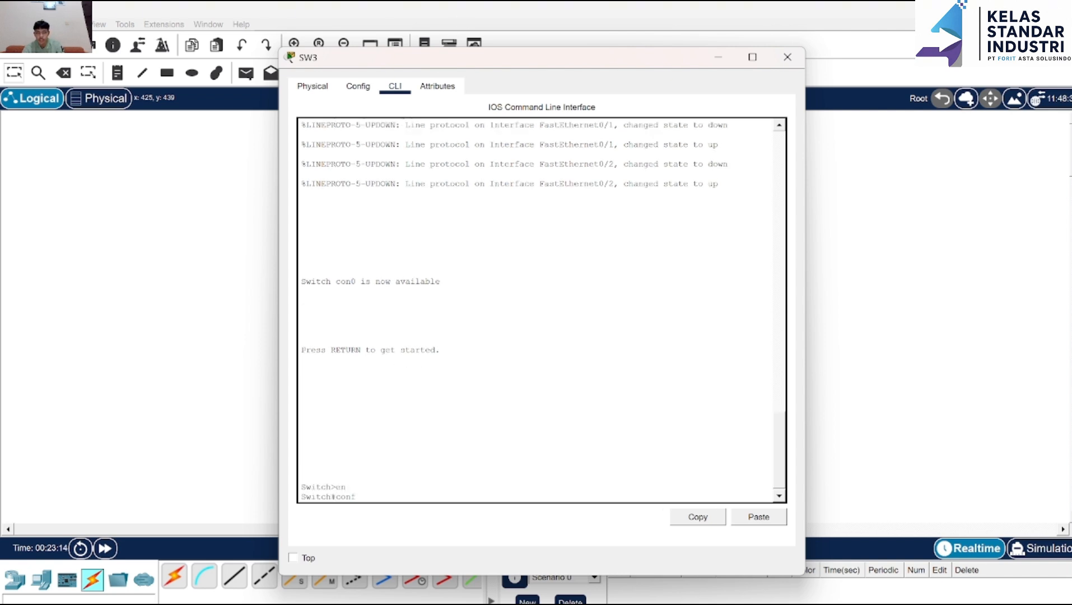
{"action": "type", "text": " t"}
{"action": "key", "text": "Return"}
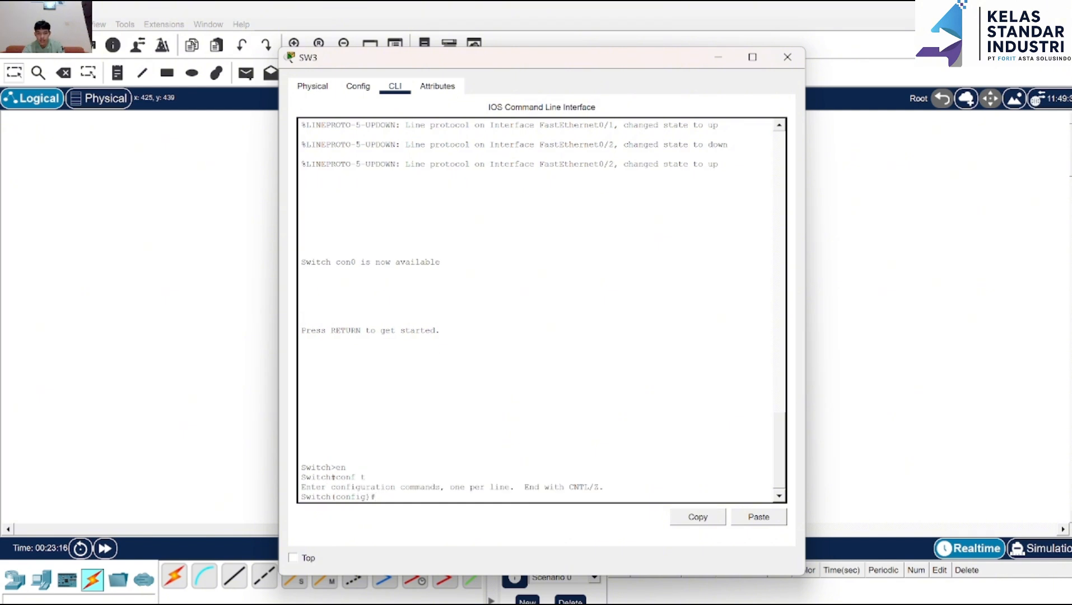
Set SW3 to VTP client mode with vtp mode client and its domain name to sid with vtp domain sid.
{"action": "type", "text": "vtp mode cl"}
{"action": "key", "text": "Tab"}
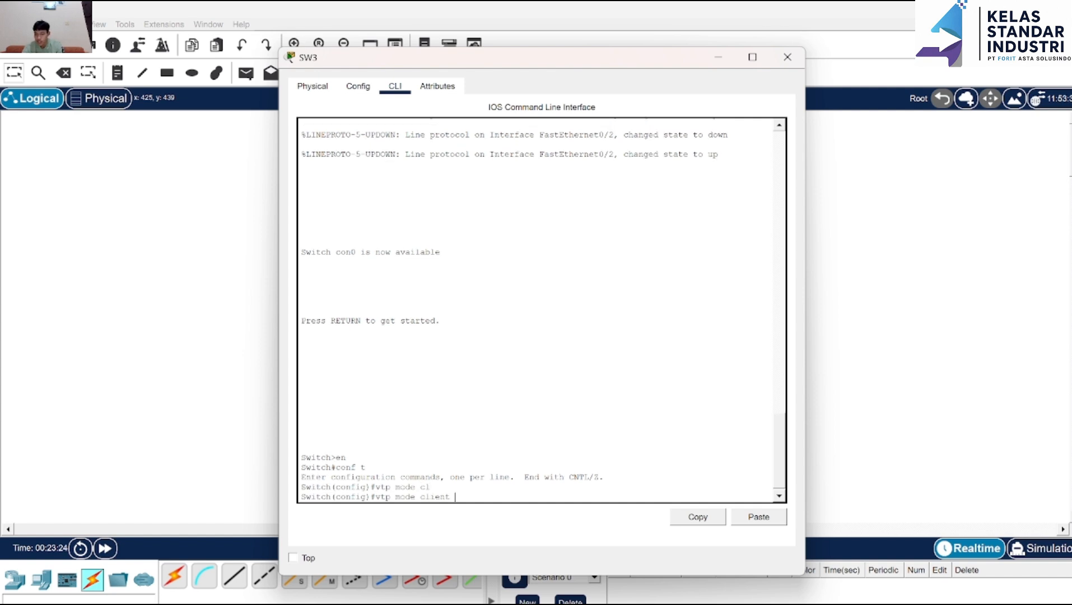
{"action": "key", "text": "Return"}
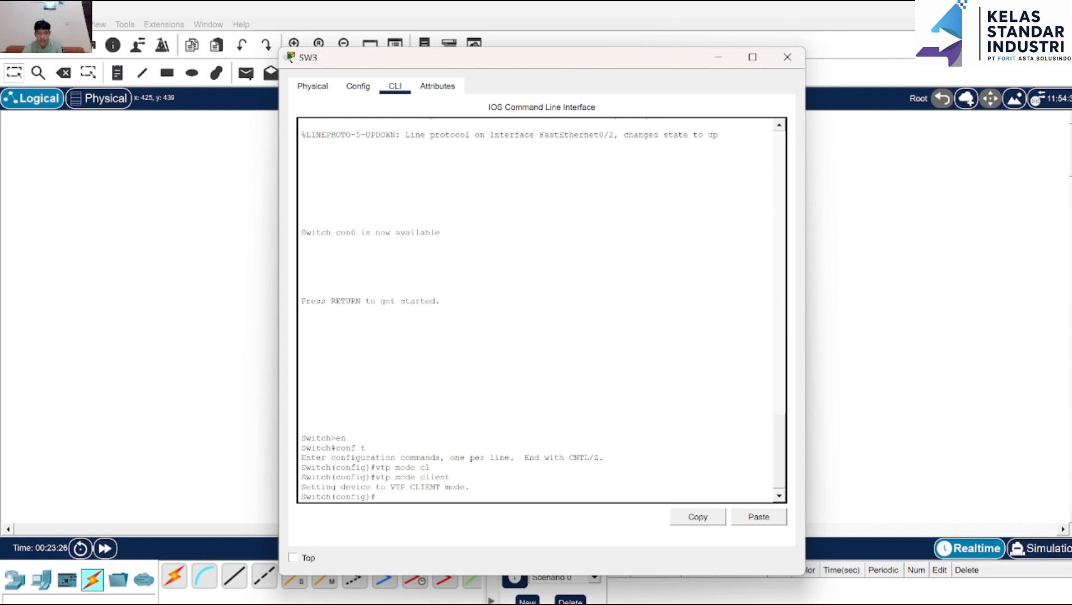
{"action": "type", "text": "vtp "}
{"action": "type", "text": "do"}
{"action": "key", "text": "Tab"}
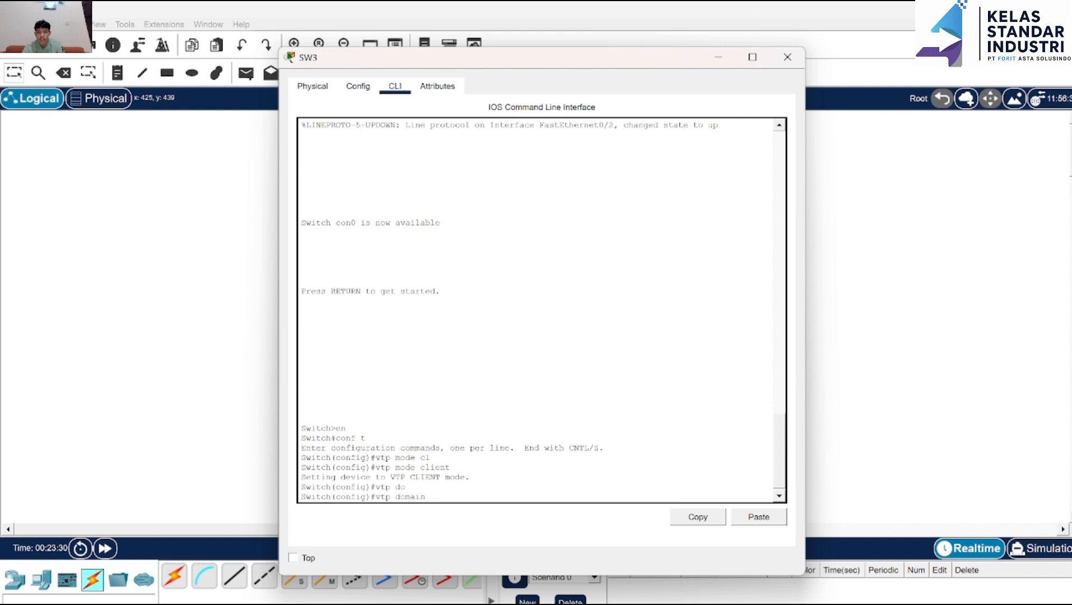
{"action": "type", "text": "sid"}
{"action": "key", "text": "Return"}
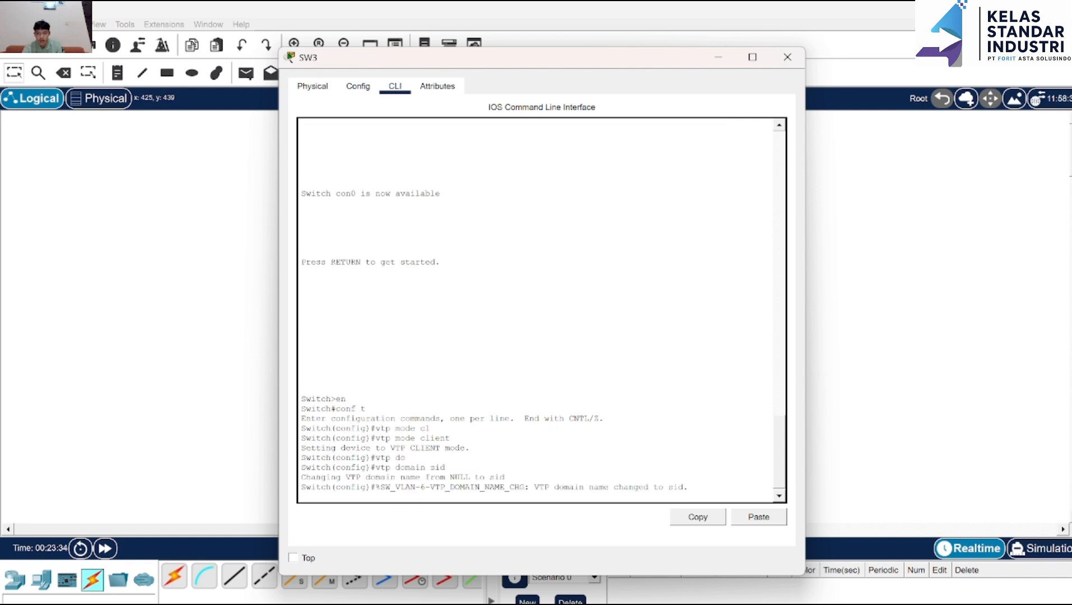
Set the same VTP password on SW3 with the vtp password command and close SW3's window.
{"action": "type", "text": "vtp"}
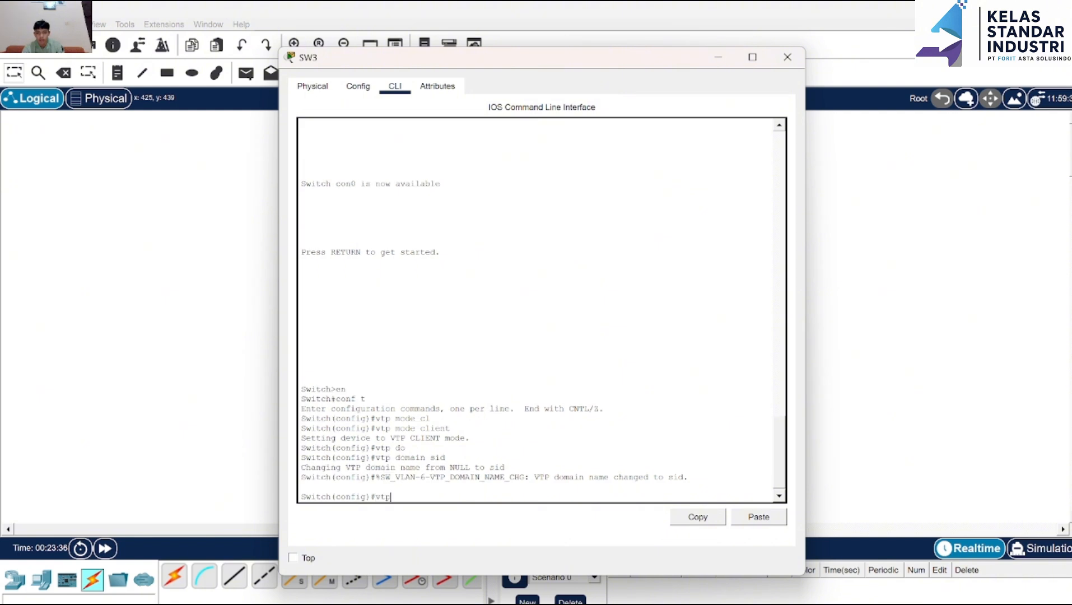
{"action": "type", "text": " pa"}
{"action": "key", "text": "Tab"}
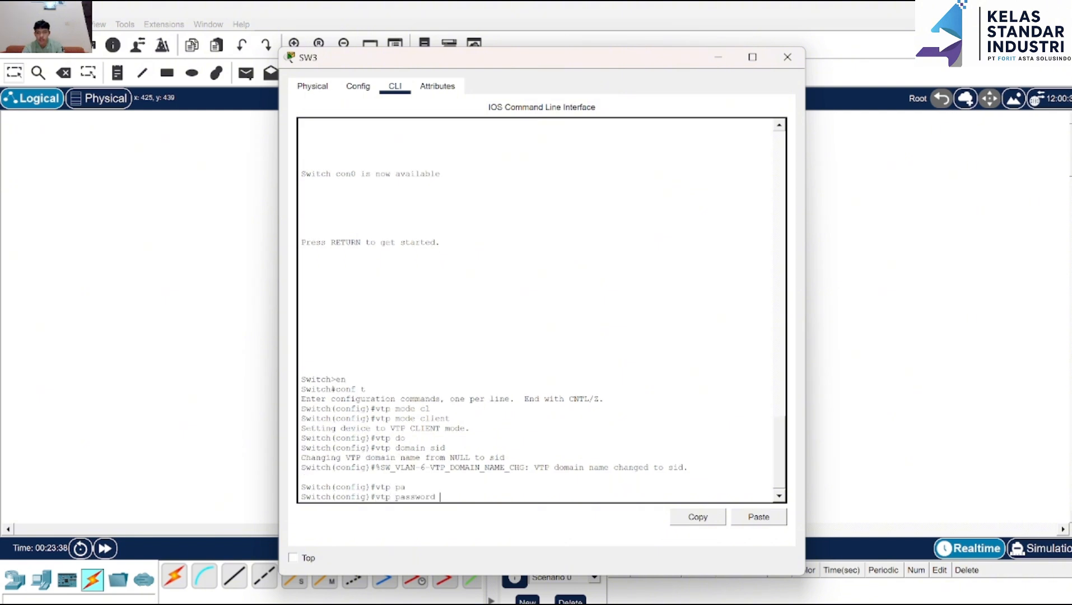
{"action": "type", "text": "123"}
{"action": "key", "text": "Return"}
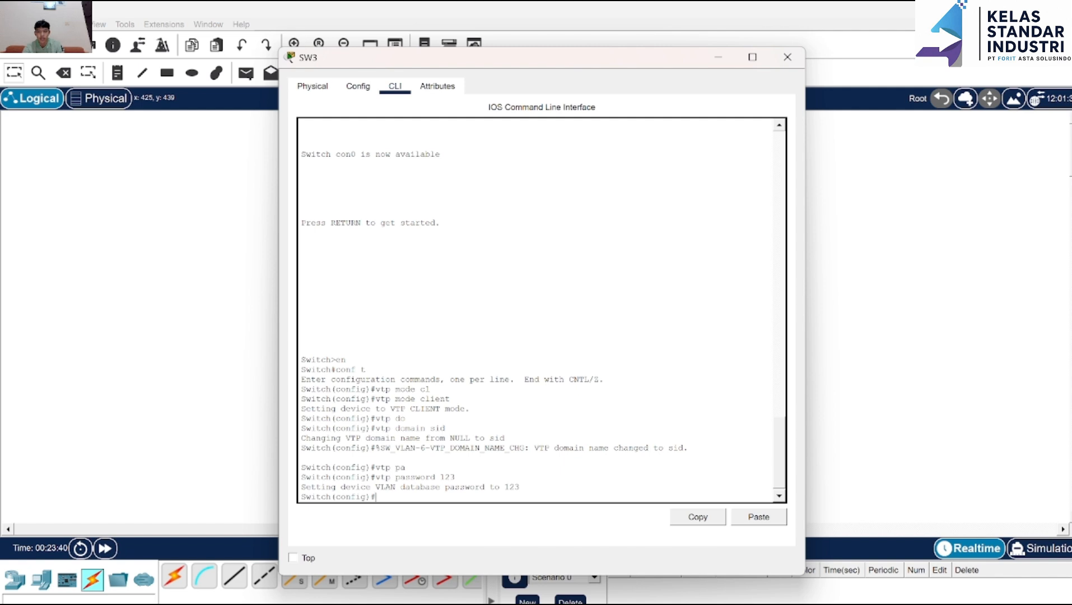
{"action": "left_click", "coordinate": [788, 57]}
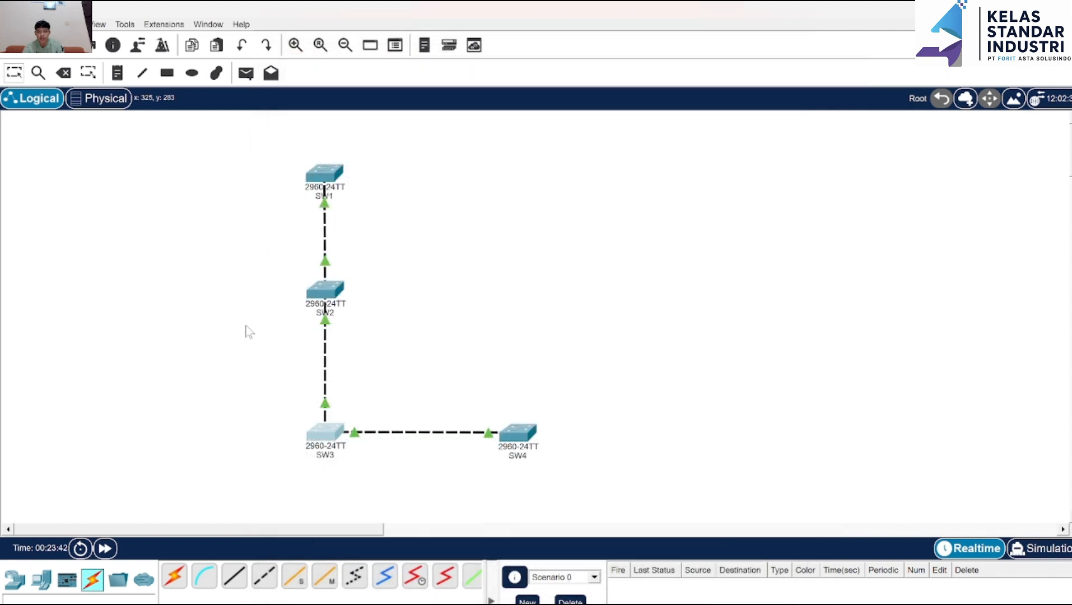
Open SW4's command line and enter global configuration mode with en and conf t.
{"action": "left_click", "coordinate": [521, 437]}
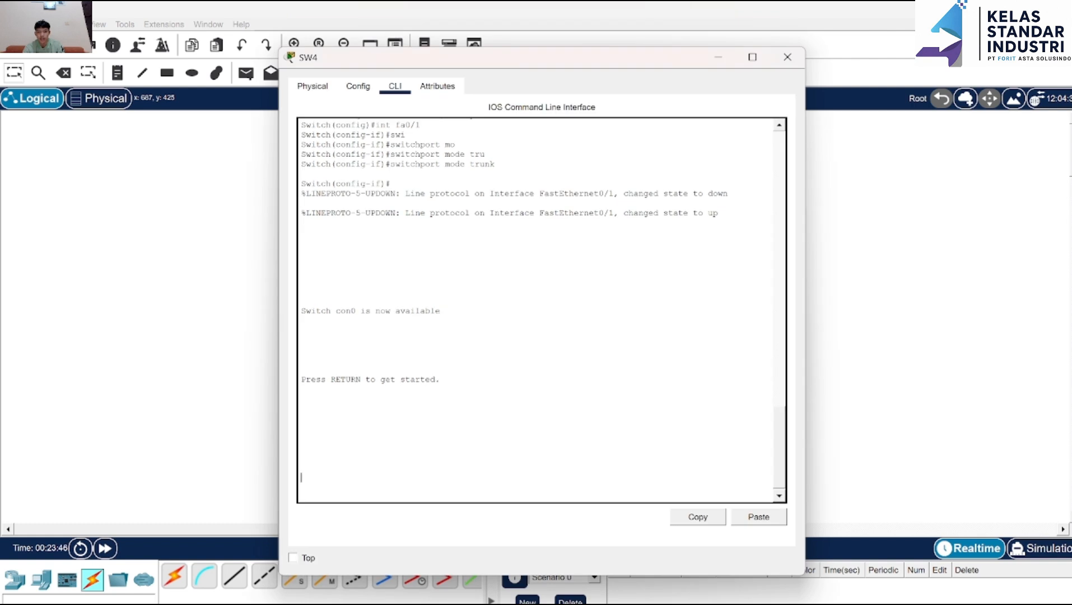
{"action": "key", "text": "Return"}
{"action": "type", "text": "en"}
{"action": "key", "text": "Return"}
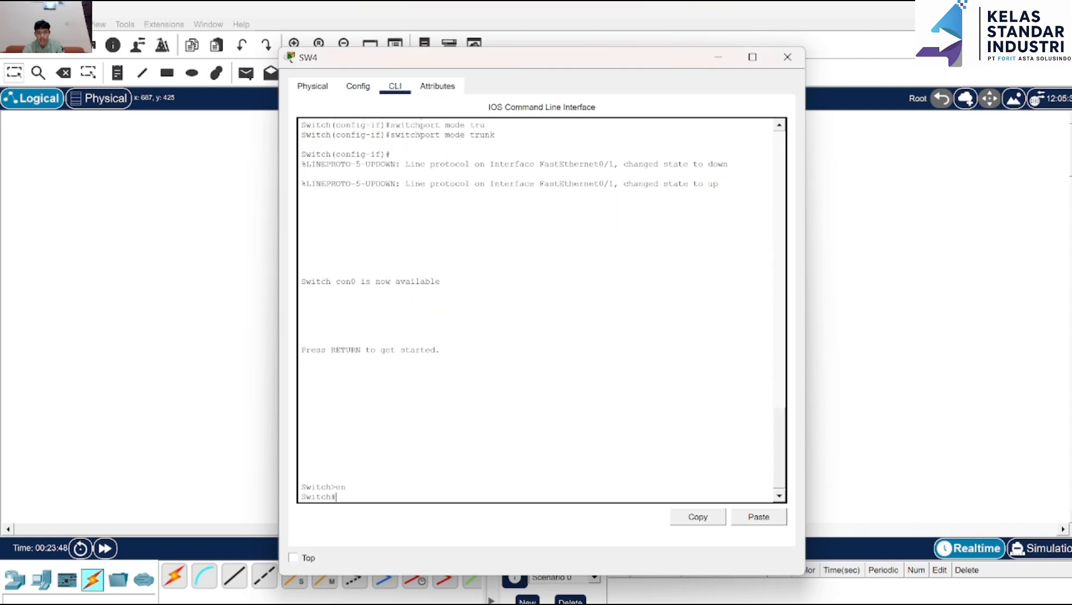
{"action": "type", "text": "conf t"}
{"action": "key", "text": "Return"}
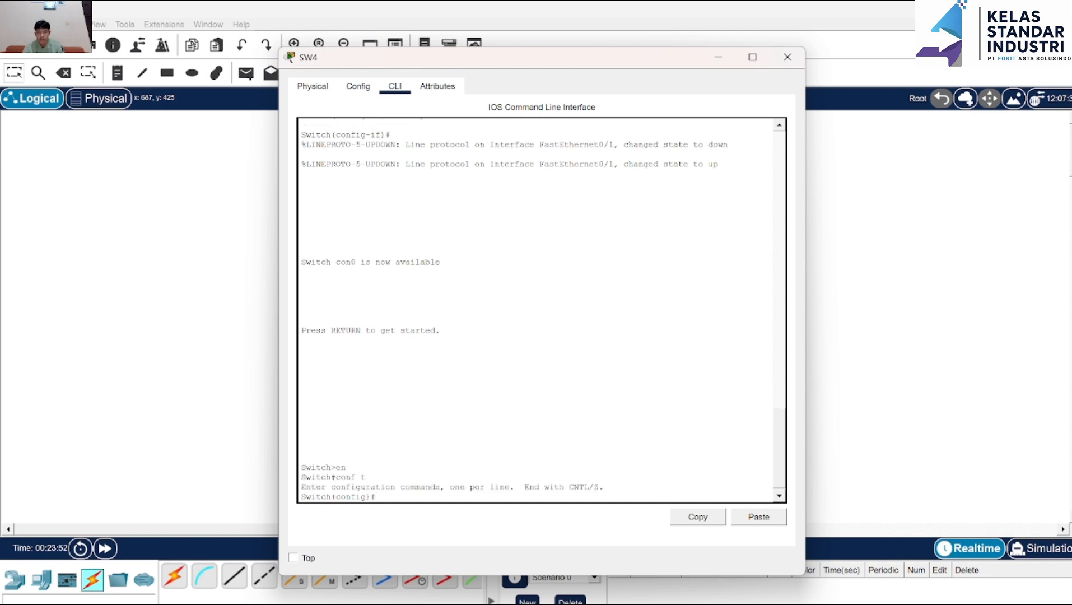
Set SW4 to VTP client mode with vtp mode client.
{"action": "type", "text": "vtp mode cl"}
{"action": "key", "text": "Caps_Lock"}
{"action": "key", "text": "Caps_Lock"}
{"action": "key", "text": "Tab"}
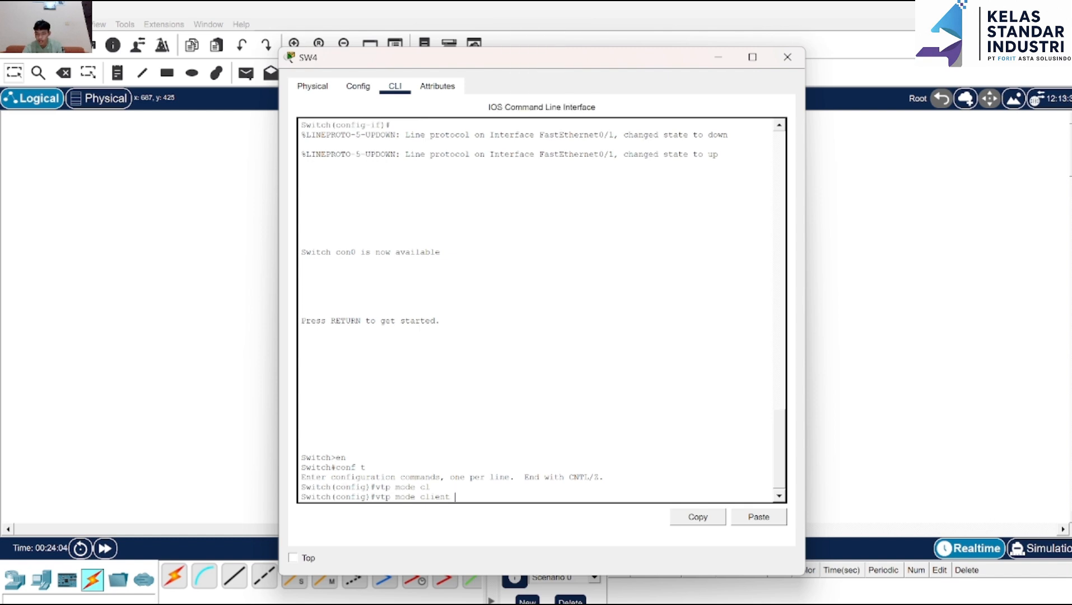
{"action": "key", "text": "Return"}
Set SW4's VTP domain name to sid with vtp domain sid.
{"action": "type", "text": "vtp mo"}
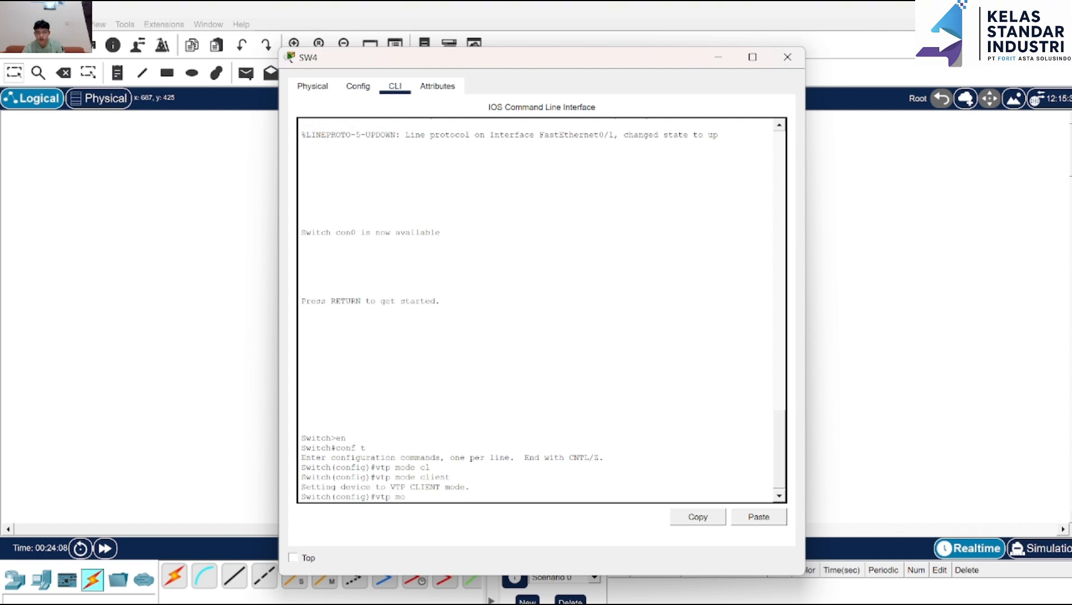
{"action": "key", "text": "BackSpace"}
{"action": "key", "text": "BackSpace"}
{"action": "type", "text": "don"}
{"action": "key", "text": "Tab"}
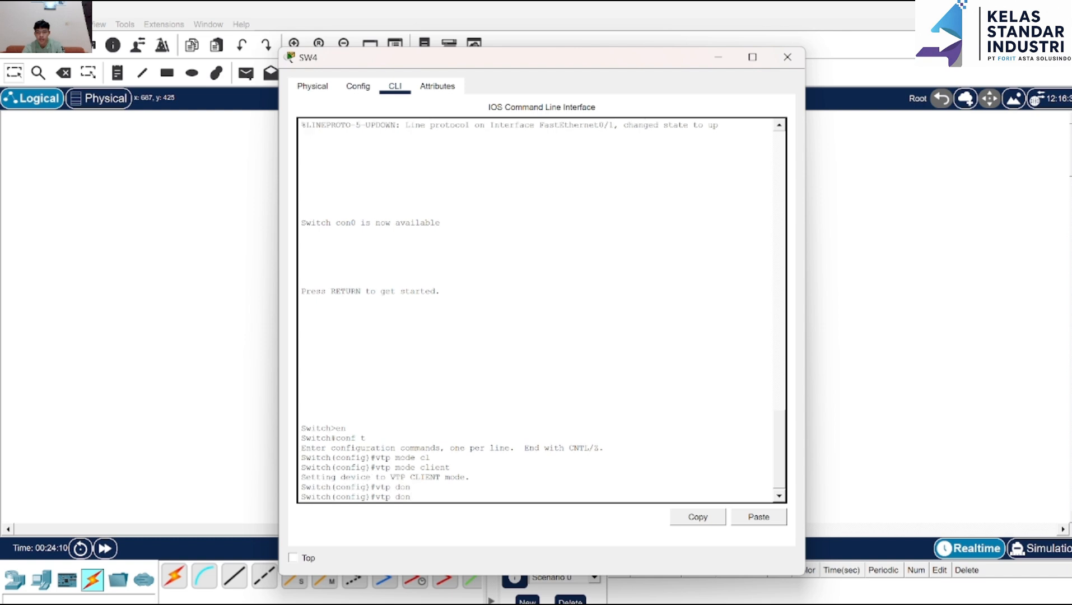
{"action": "key", "text": "BackSpace"}
{"action": "type", "text": "m"}
{"action": "key", "text": "Tab"}
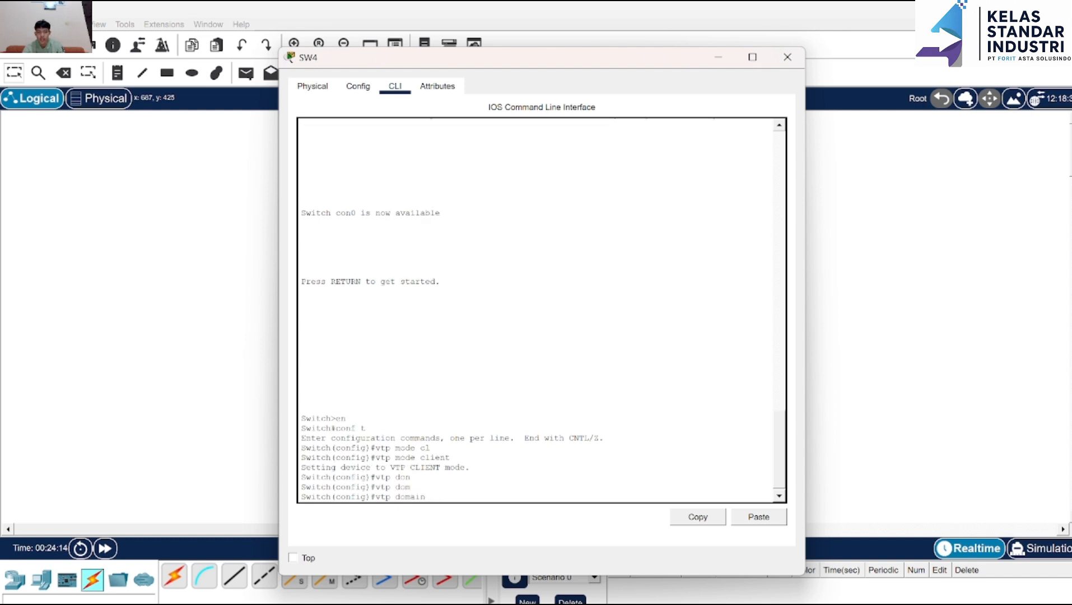
{"action": "type", "text": "sid"}
{"action": "key", "text": "Return"}
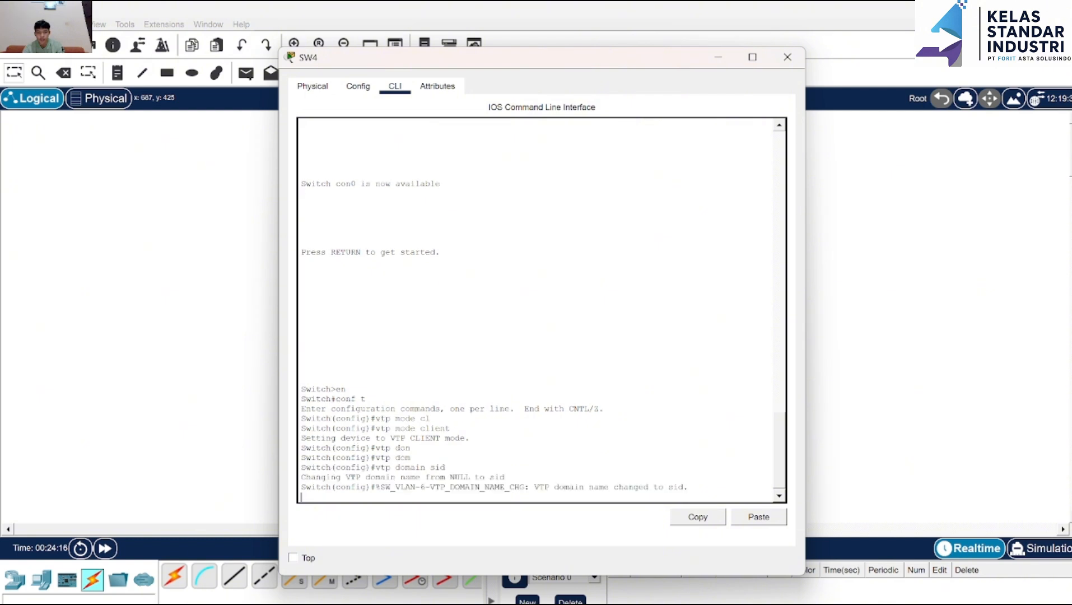
Set the same VTP password on SW4 with the vtp password command and close SW4's window.
{"action": "key", "text": "Return"}
{"action": "type", "text": "vtp"}
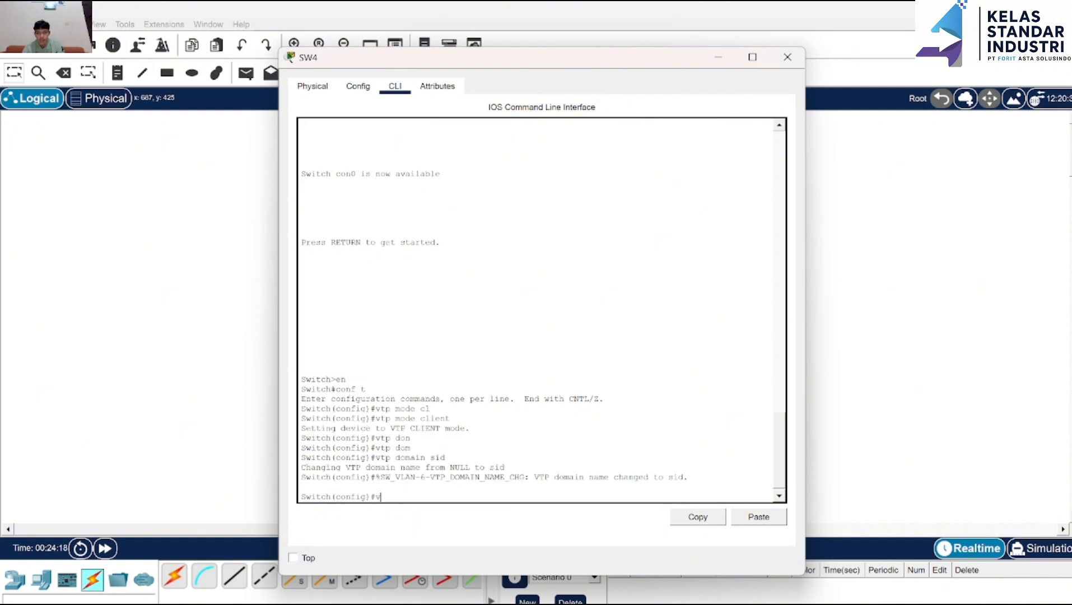
{"action": "type", "text": "pas"}
{"action": "key", "text": "Tab"}
{"action": "type", "text": "123"}
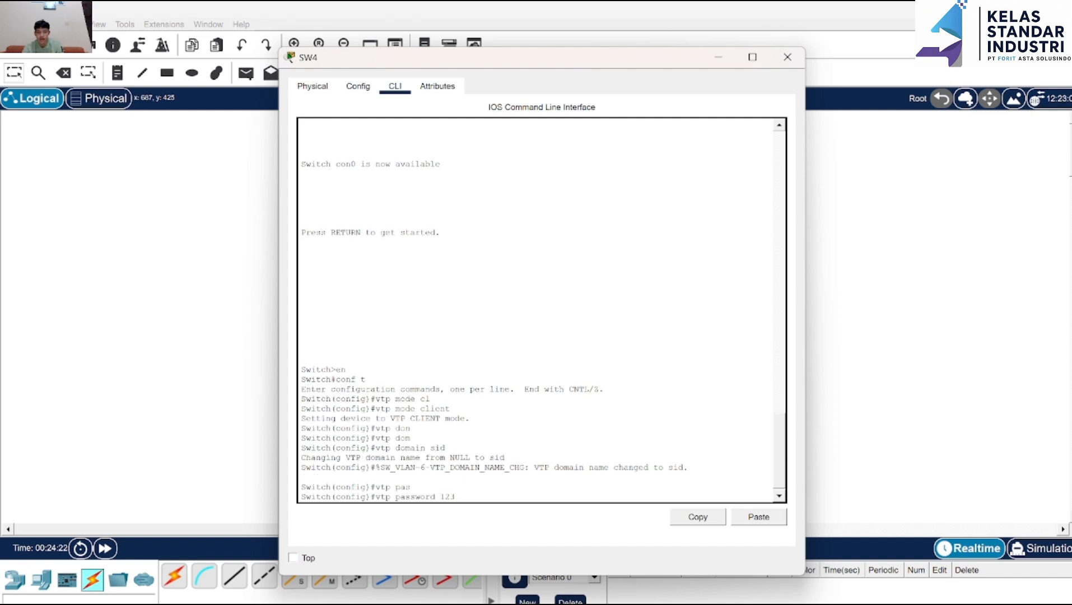
{"action": "key", "text": "Return"}
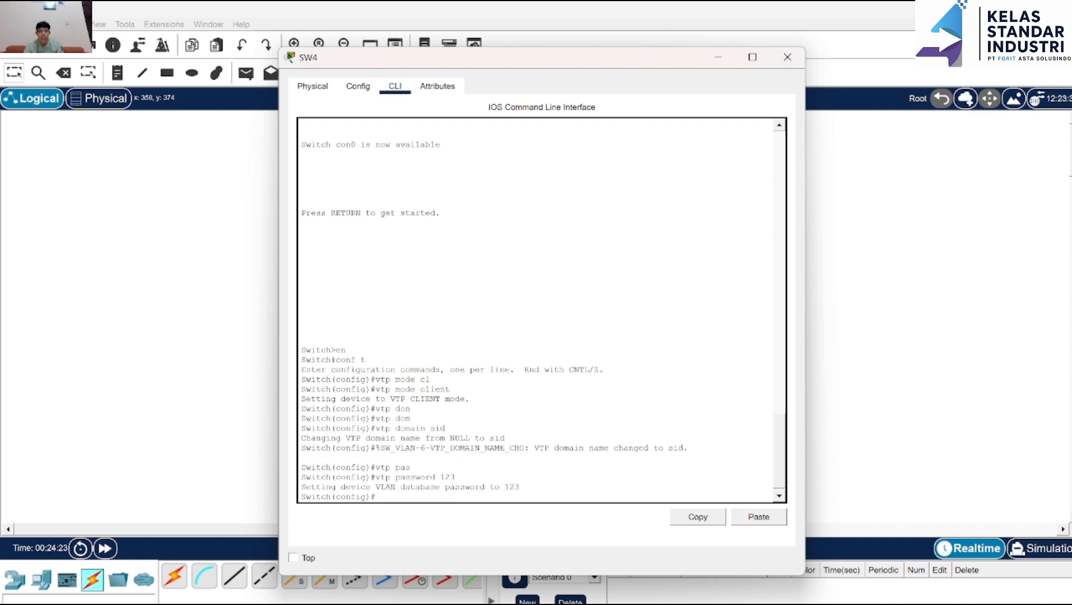
{"action": "left_click", "coordinate": [782, 63]}
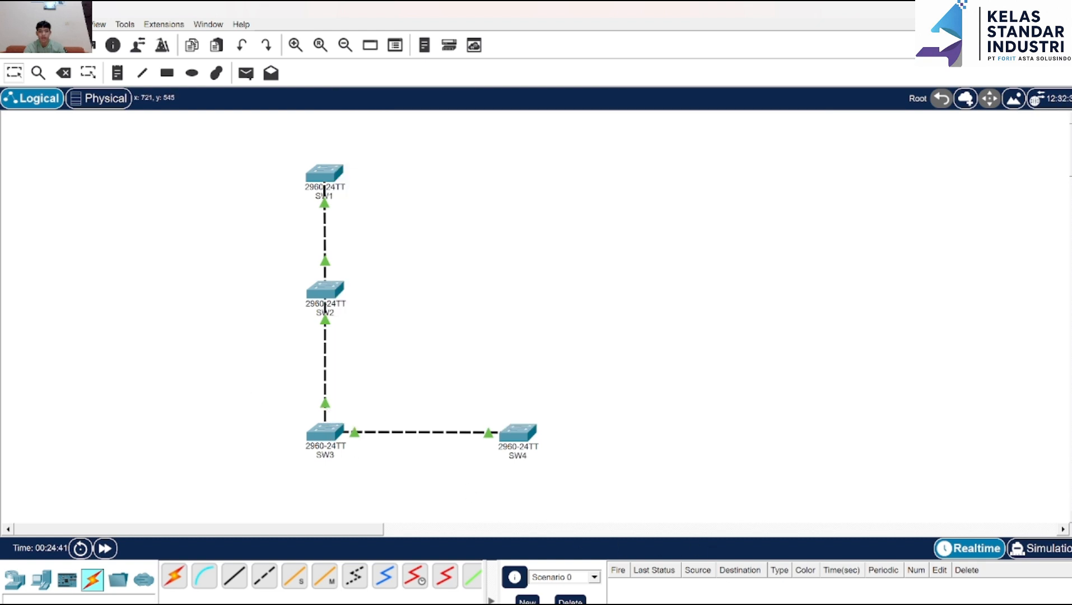
{"action": "left_click", "coordinate": [653, 603]}
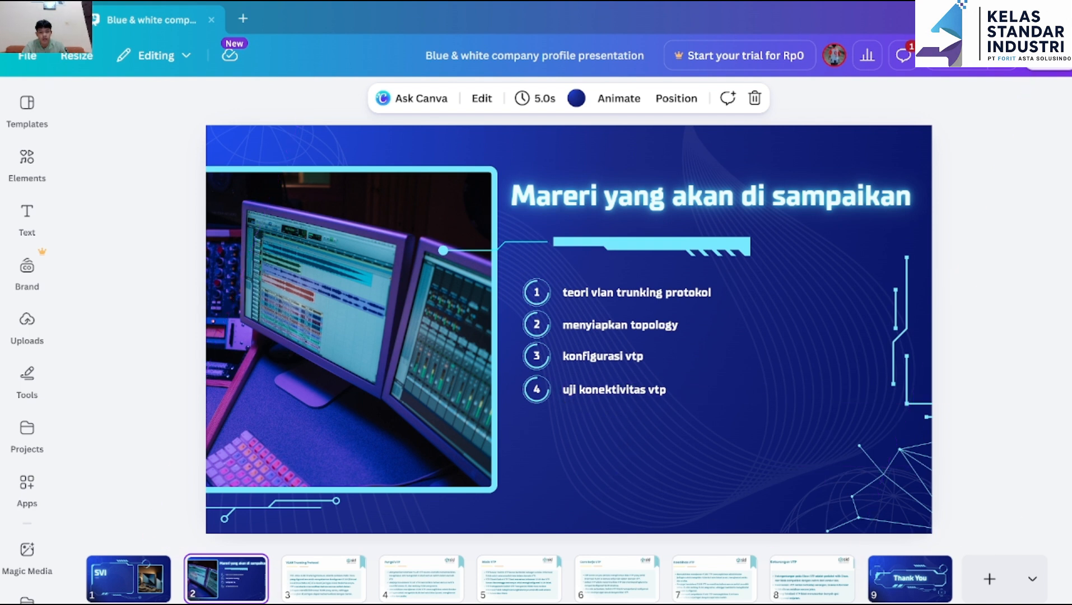
{"action": "key", "text": "alt+Tab"}
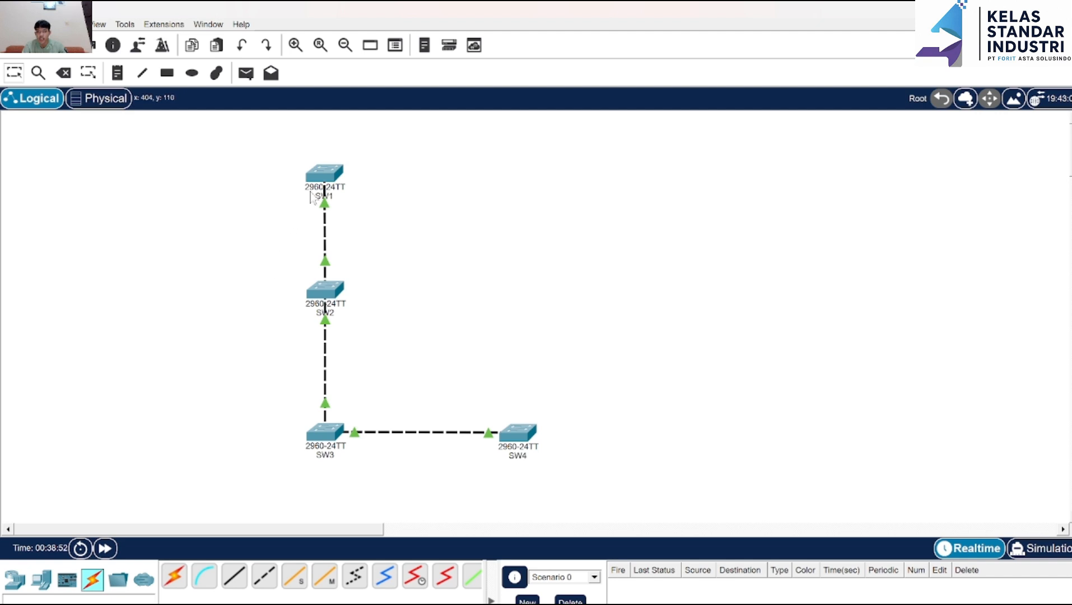
Open SW1's command line and enter global configuration mode with en and conf t.
{"action": "left_click", "coordinate": [328, 175]}
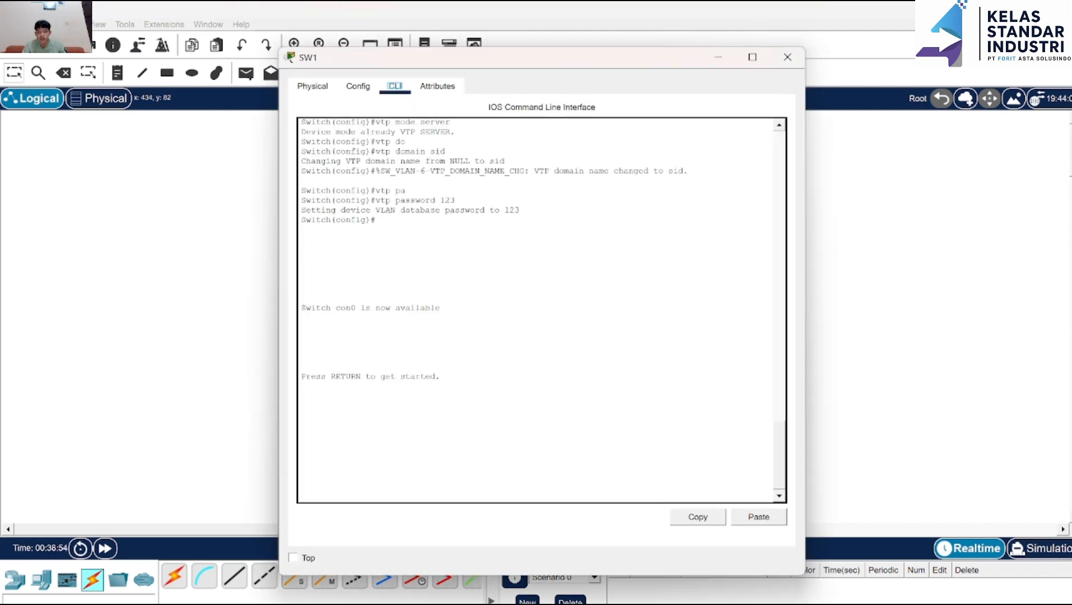
{"action": "key", "text": "Return"}
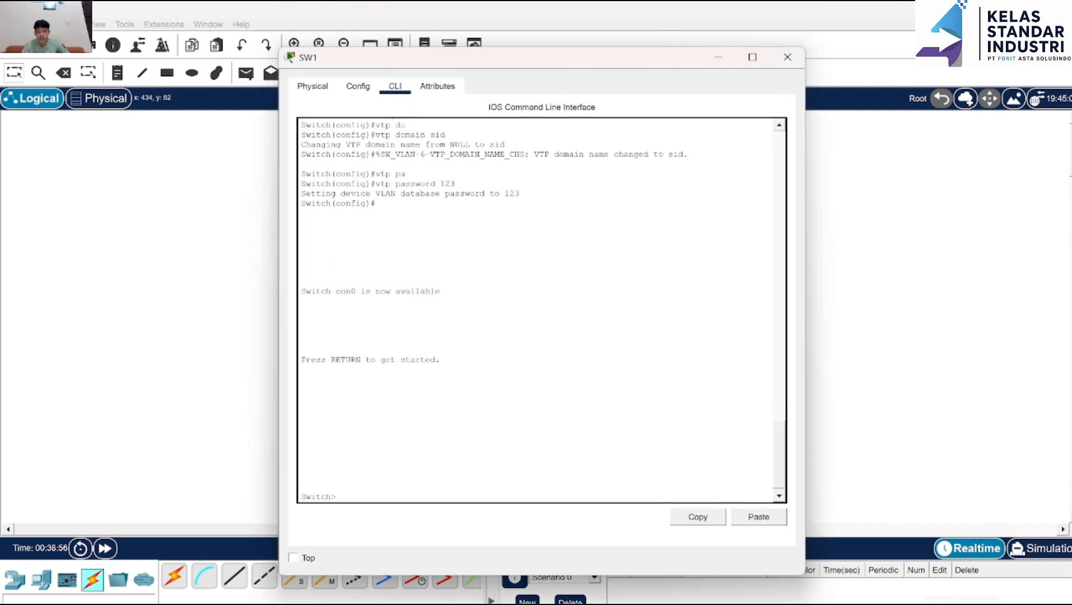
{"action": "type", "text": "o"}
{"action": "key", "text": "BackSpace"}
{"action": "key", "text": "BackSpace"}
{"action": "type", "text": "conf"}
{"action": "key", "text": "BackSpace"}
{"action": "key", "text": "BackSpace"}
{"action": "key", "text": "BackSpace"}
{"action": "key", "text": "BackSpace"}
{"action": "key", "text": "BackSpace"}
{"action": "type", "text": "en"}
{"action": "key", "text": "Return"}
{"action": "type", "text": "c"}
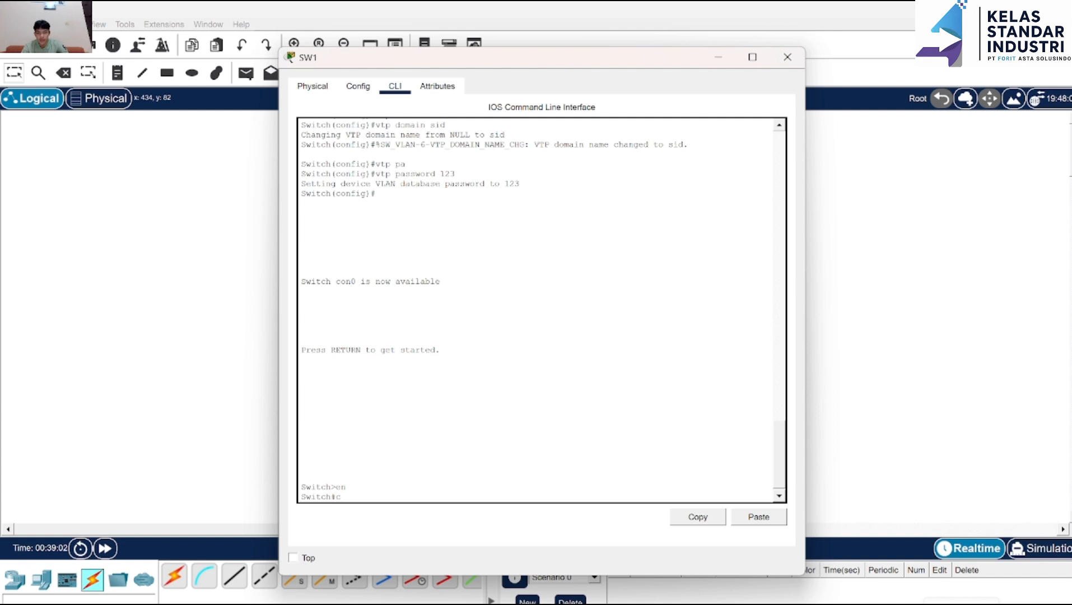
{"action": "type", "text": "onf"}
{"action": "type", "text": " t"}
{"action": "key", "text": "Return"}
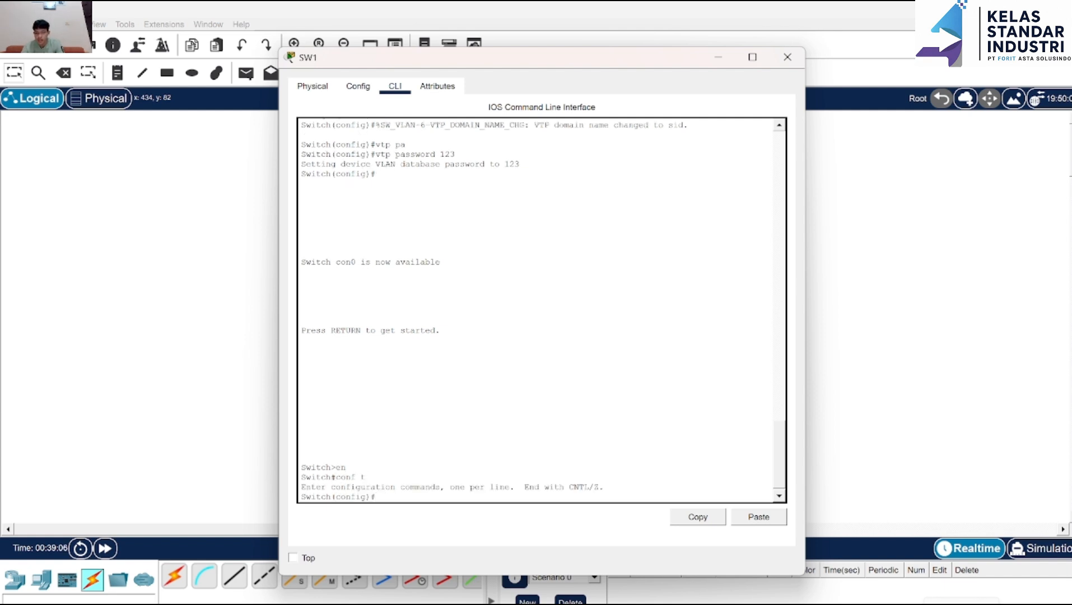
Create VLAN 100 on SW1, name it VLAN100, and exit VLAN configuration mode.
{"action": "type", "text": "vlan 100"}
{"action": "key", "text": "Return"}
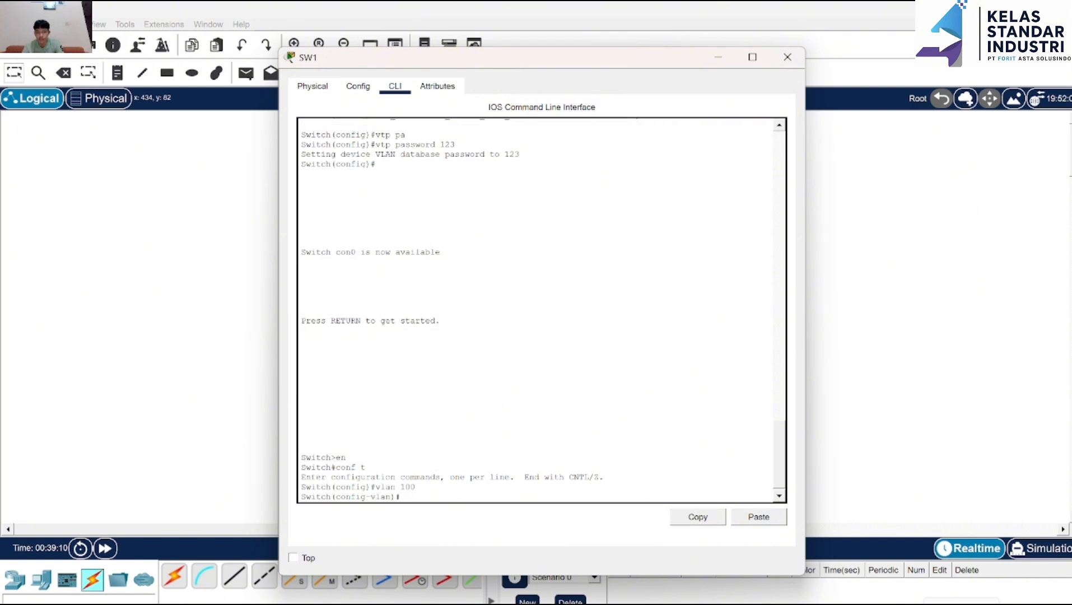
{"action": "type", "text": "name"}
{"action": "key", "text": "Caps_Lock"}
{"action": "type", "text": "VLAN100"}
{"action": "key", "text": "Return"}
{"action": "key", "text": "Caps_Lock"}
{"action": "type", "text": "exit"}
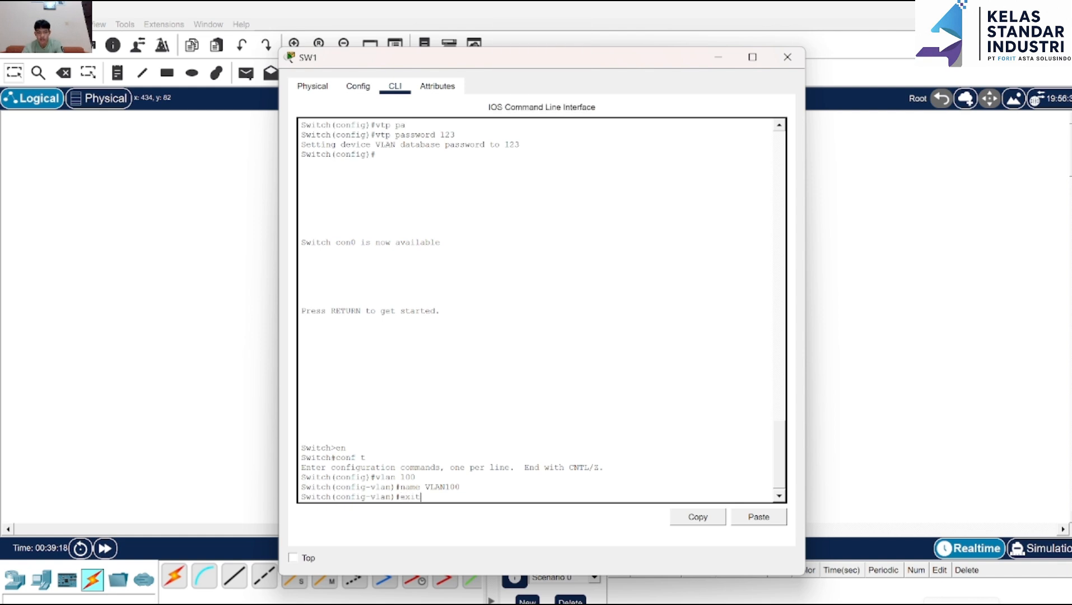
{"action": "key", "text": "Return"}
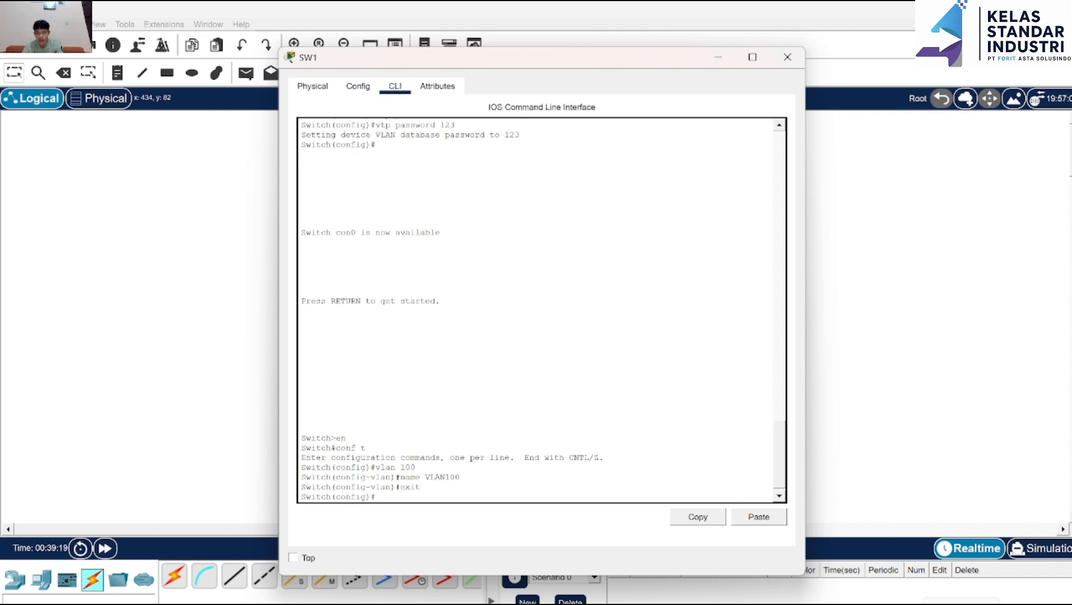
Create VLAN 200 on SW1, name it VLAN200, and exit VLAN configuration mode.
{"action": "type", "text": "vlan 200"}
{"action": "key", "text": "Return"}
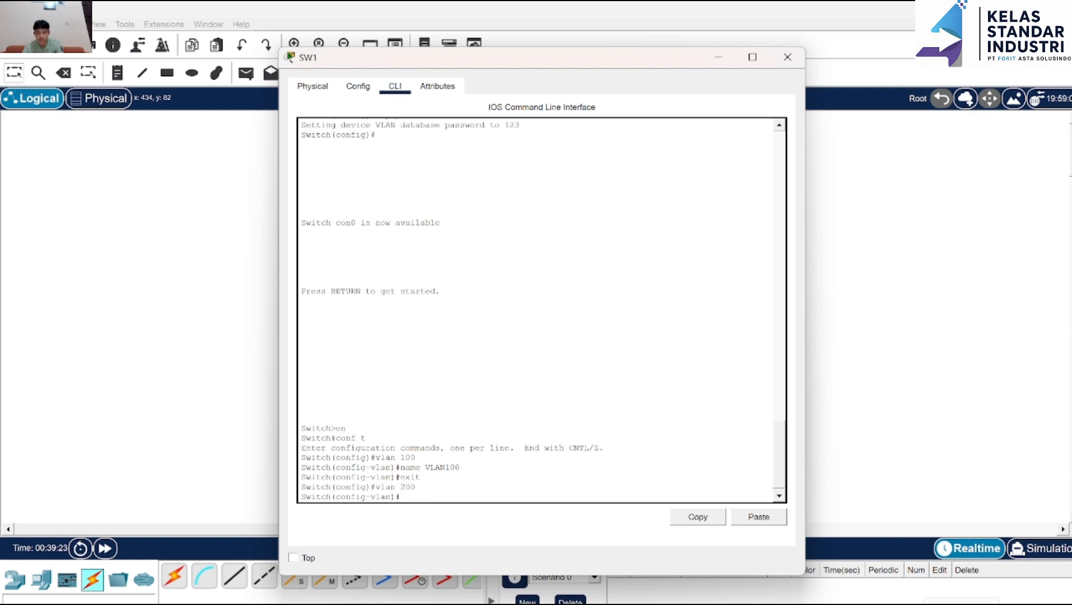
{"action": "type", "text": "name"}
{"action": "key", "text": "Caps_Lock"}
{"action": "type", "text": "VLAN200"}
{"action": "key", "text": "Return"}
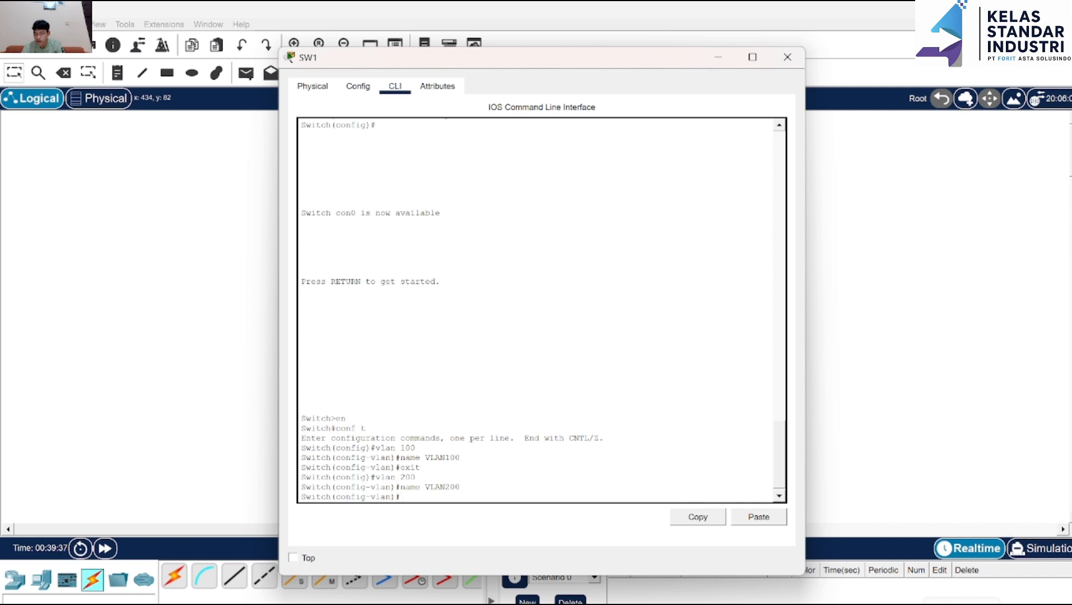
{"action": "key", "text": "Caps_Lock"}
{"action": "type", "text": "exit"}
{"action": "key", "text": "Return"}
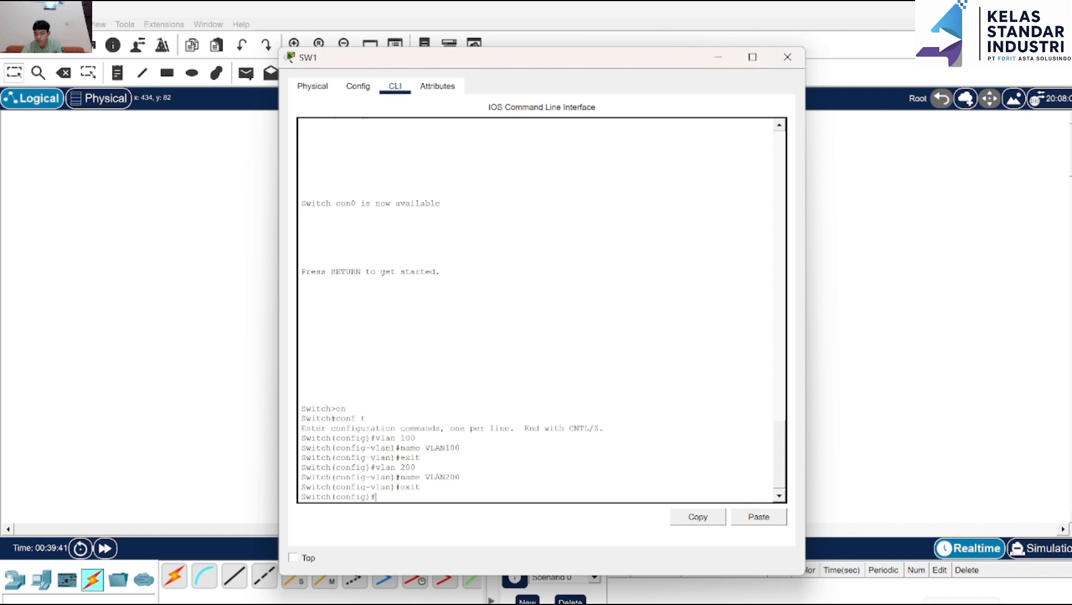
Create VLAN 300 on SW1, name it VLAN300, and exit VLAN configuration mode.
{"action": "type", "text": "vlan 300"}
{"action": "key", "text": "Return"}
{"action": "type", "text": "name"}
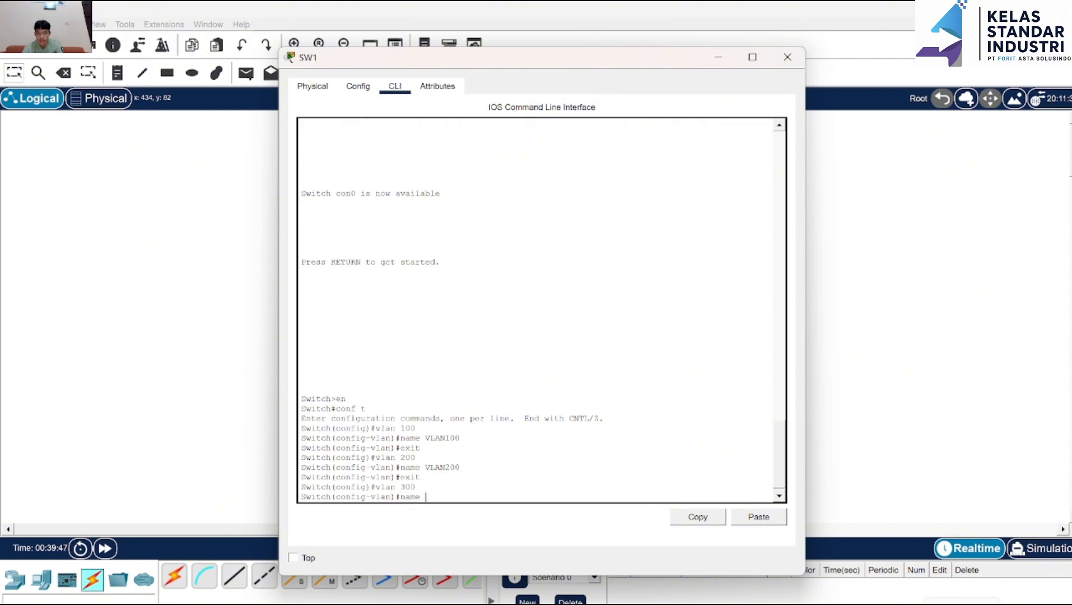
{"action": "key", "text": "Caps_Lock"}
{"action": "type", "text": "VL"}
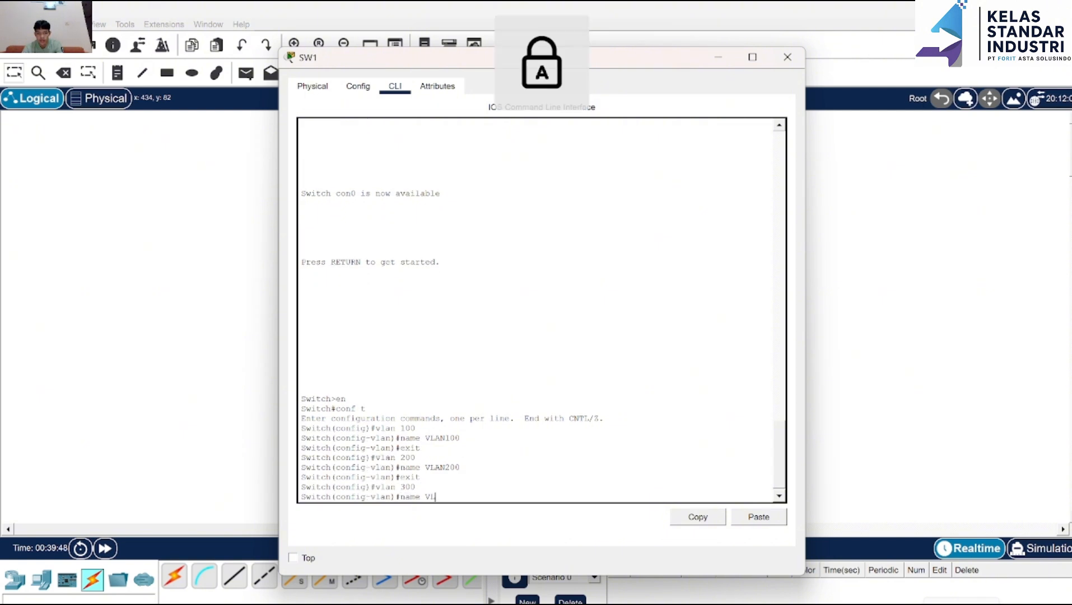
{"action": "type", "text": "AN3"}
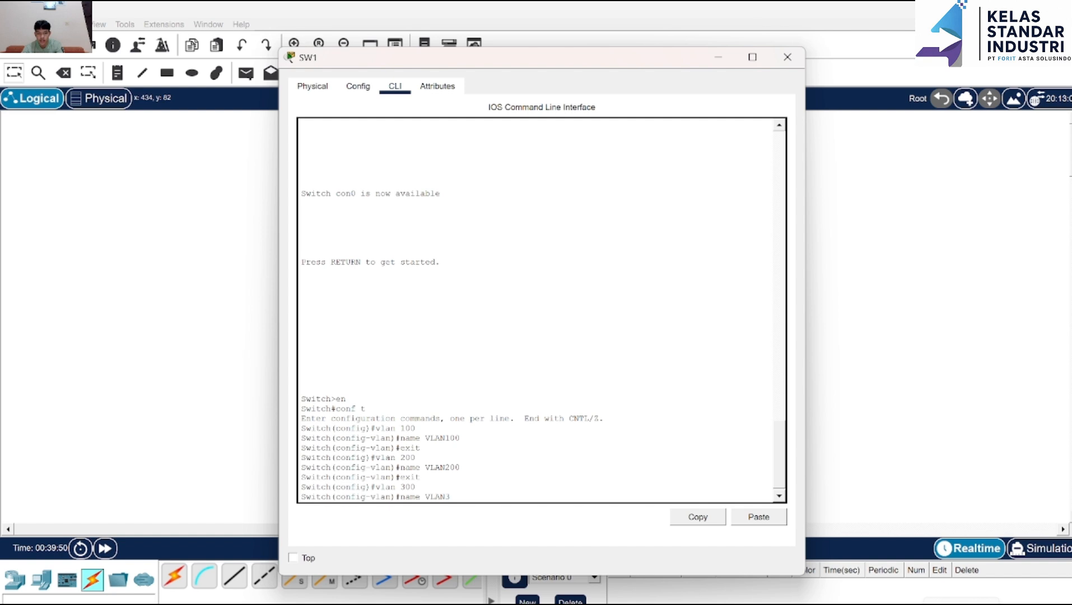
{"action": "type", "text": "00"}
{"action": "key", "text": "Return"}
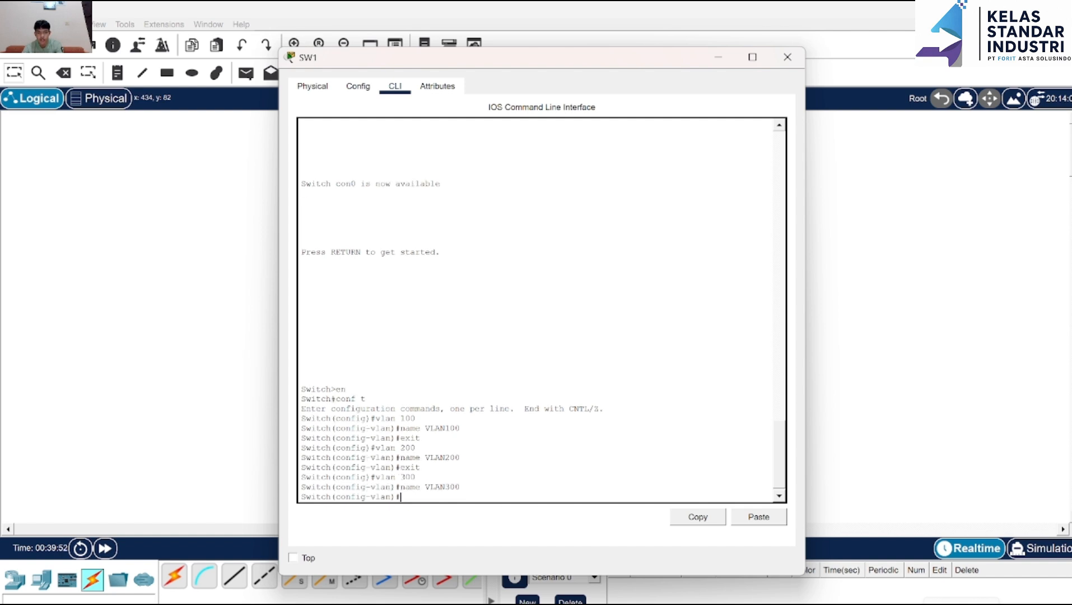
{"action": "key", "text": "Caps_Lock"}
{"action": "type", "text": "exit"}
{"action": "key", "text": "Return"}
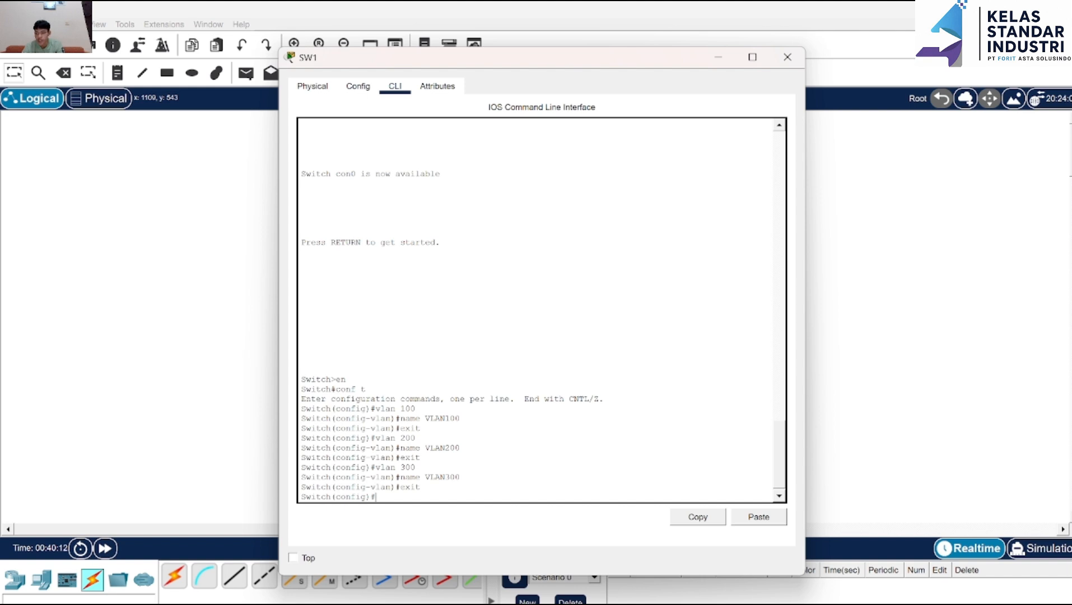
List SW1's VLANs with do show vlan brief, then minimize SW1's window.
{"action": "type", "text": "do show vlan bri"}
{"action": "key", "text": "Tab"}
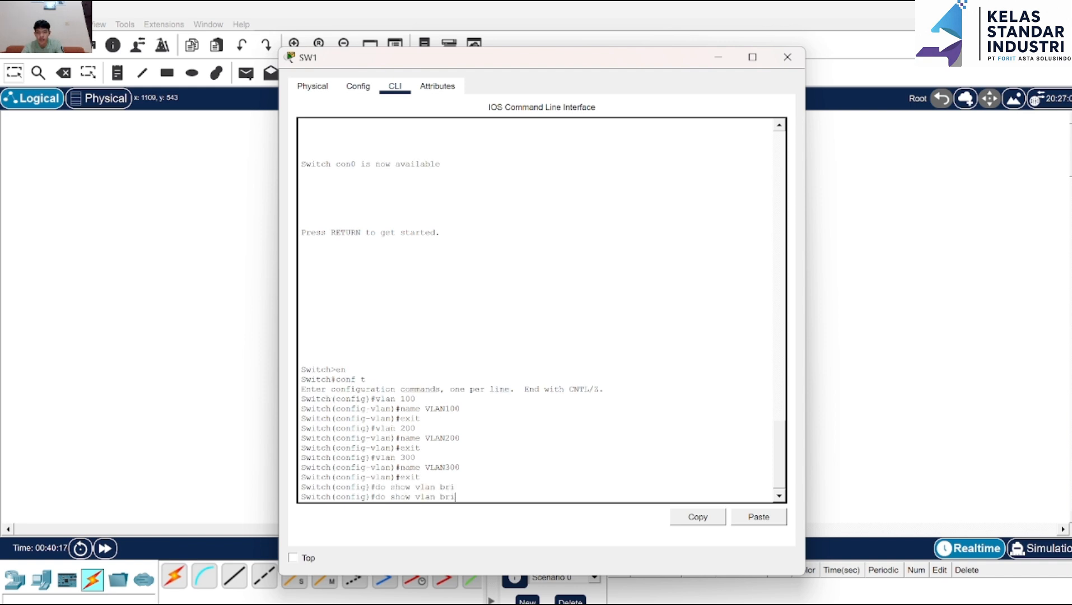
{"action": "type", "text": "ef"}
{"action": "key", "text": "Return"}
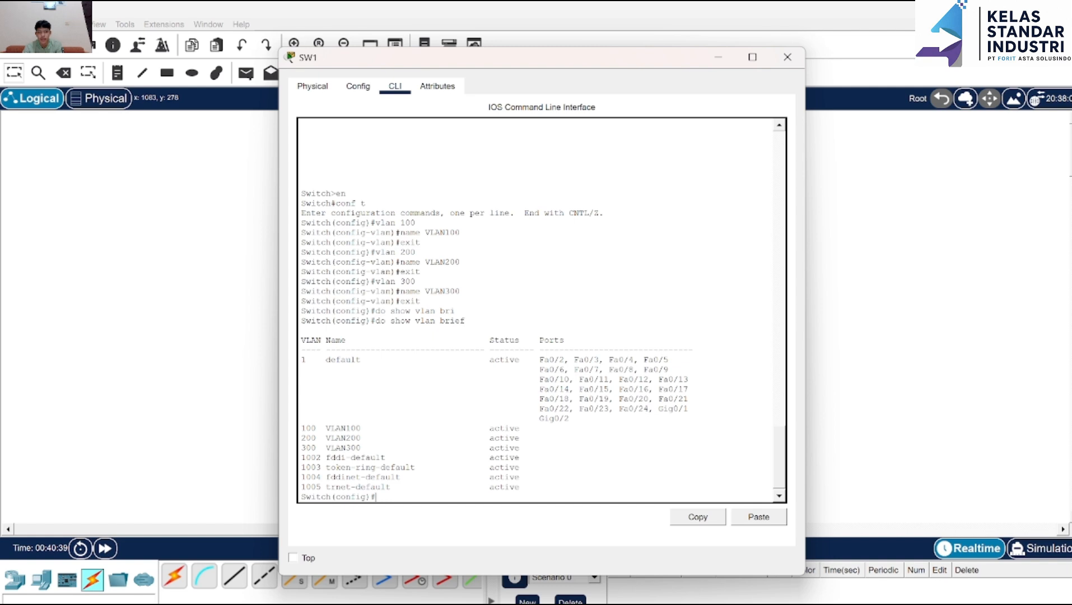
{"action": "left_click", "coordinate": [716, 59]}
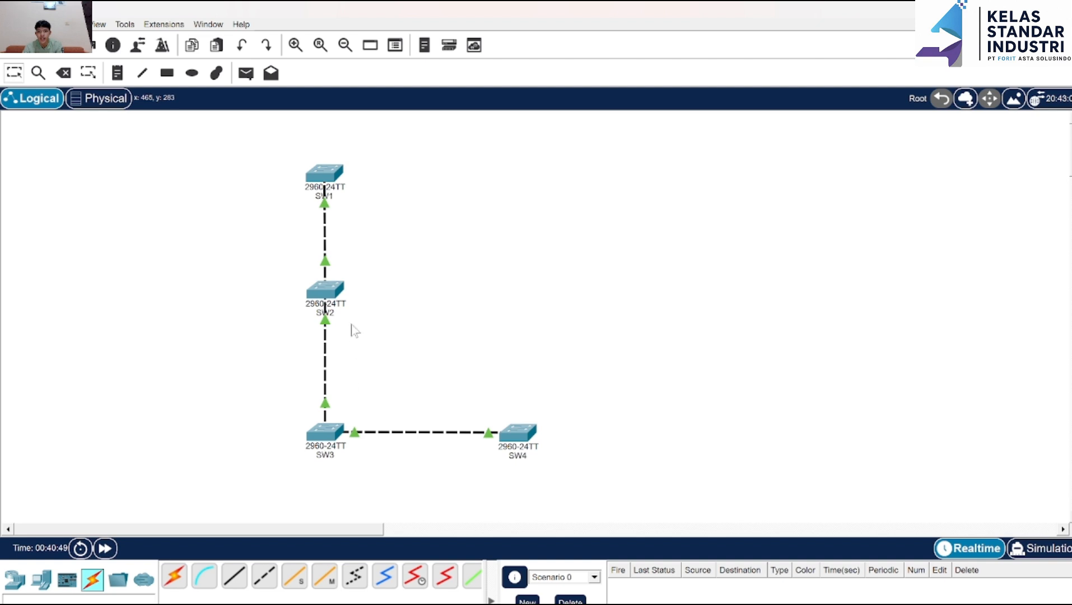
Enter global configuration mode on SW2 with en and conf t, and examine its VLAN list with do show vlan br.
{"action": "mouse_move", "coordinate": [330, 295]}
{"action": "mouse_move", "coordinate": [331, 178]}
{"action": "mouse_move", "coordinate": [523, 455]}
{"action": "left_click", "coordinate": [325, 296]}
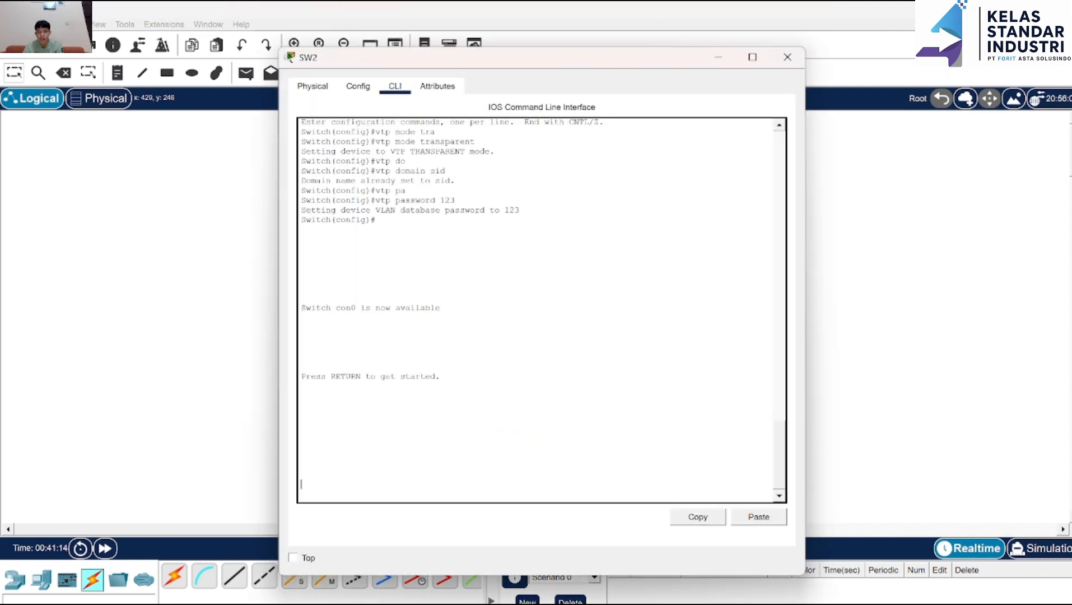
{"action": "type", "text": "en"}
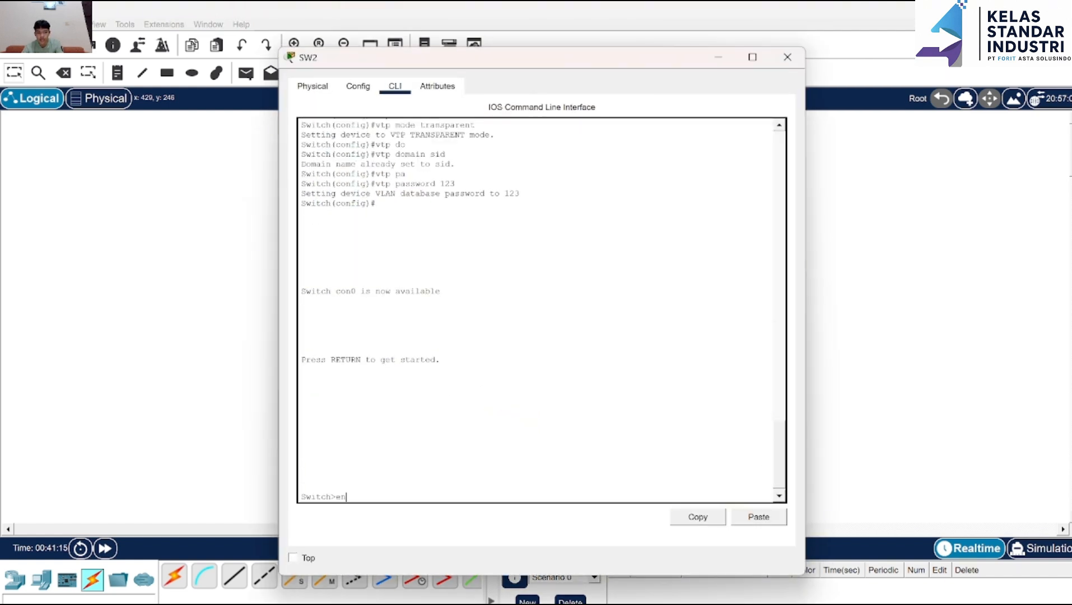
{"action": "key", "text": "Return"}
{"action": "type", "text": "conf"}
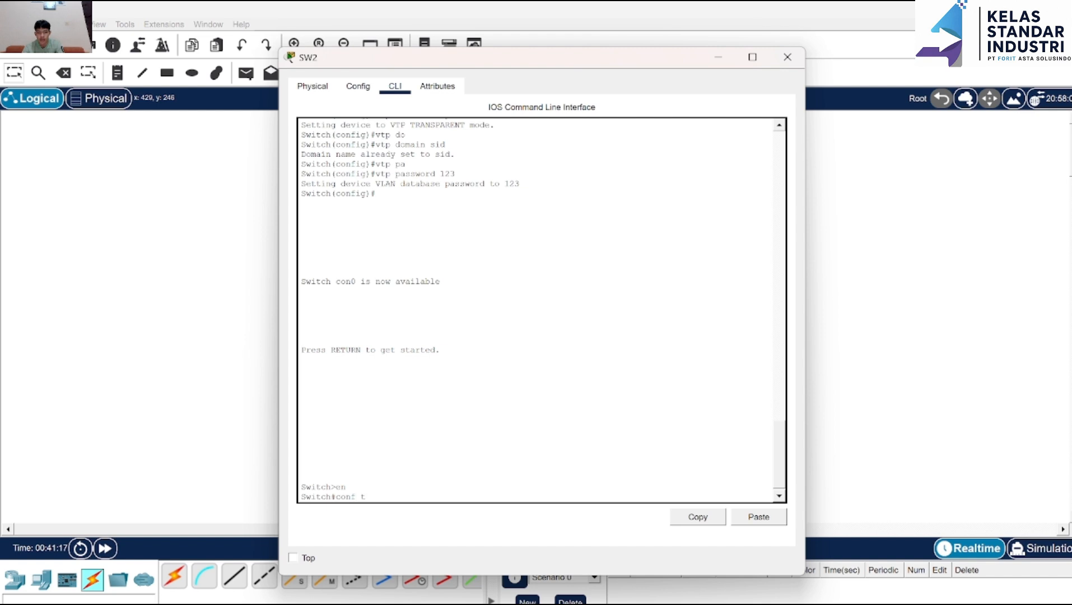
{"action": "type", "text": " t"}
{"action": "key", "text": "Return"}
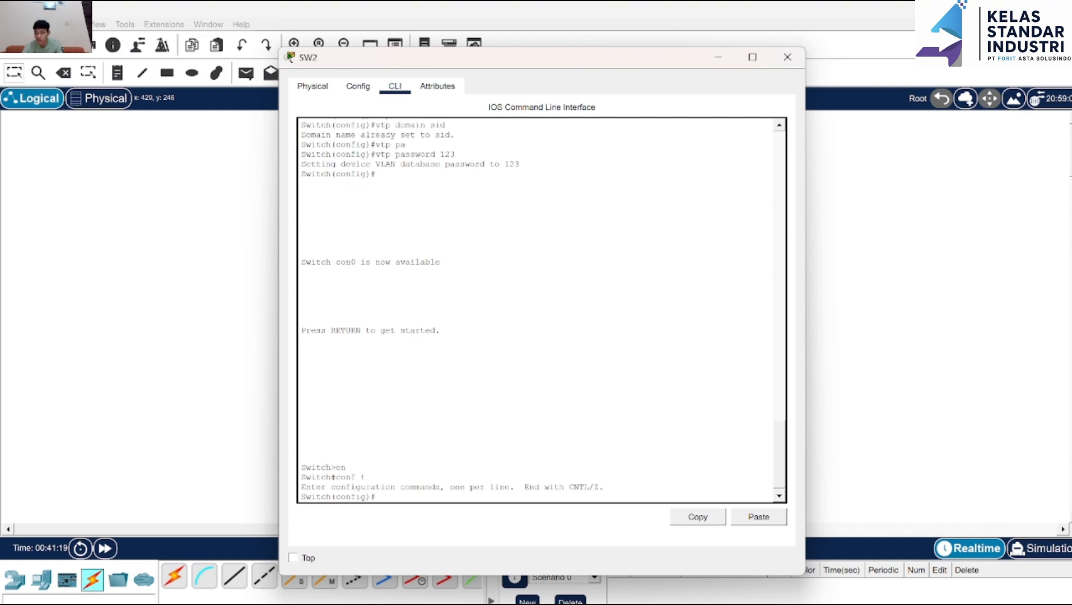
{"action": "type", "text": "do show vlan bi"}
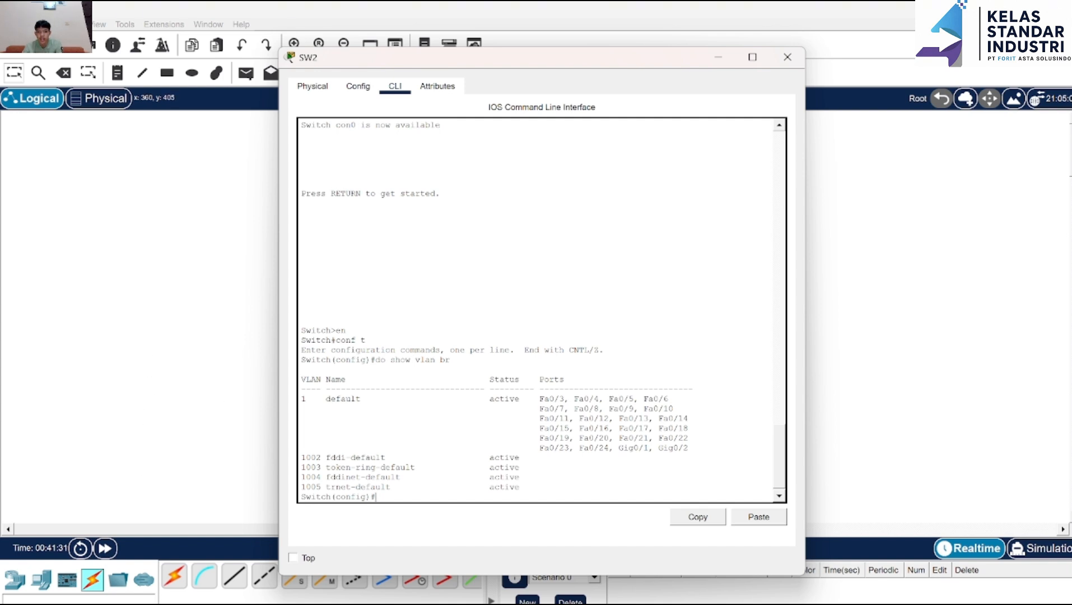
{"action": "left_click_drag", "start_coordinate": [301, 389], "coordinate": [377, 497]}
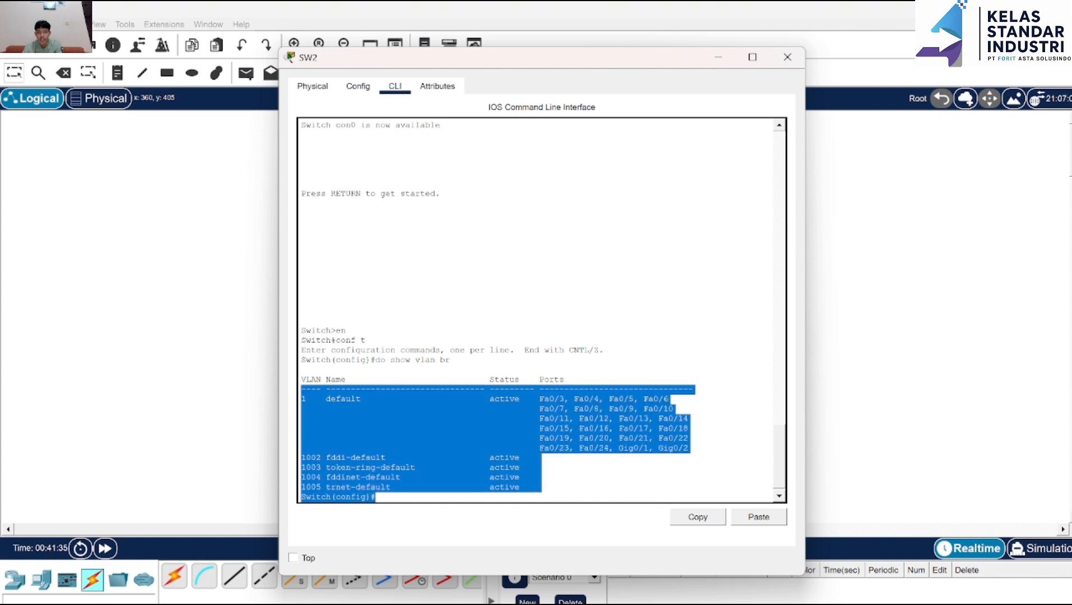
Minimize SW2's window and enter global configuration mode on SW3 with en and conf t.
{"action": "left_click", "coordinate": [539, 467]}
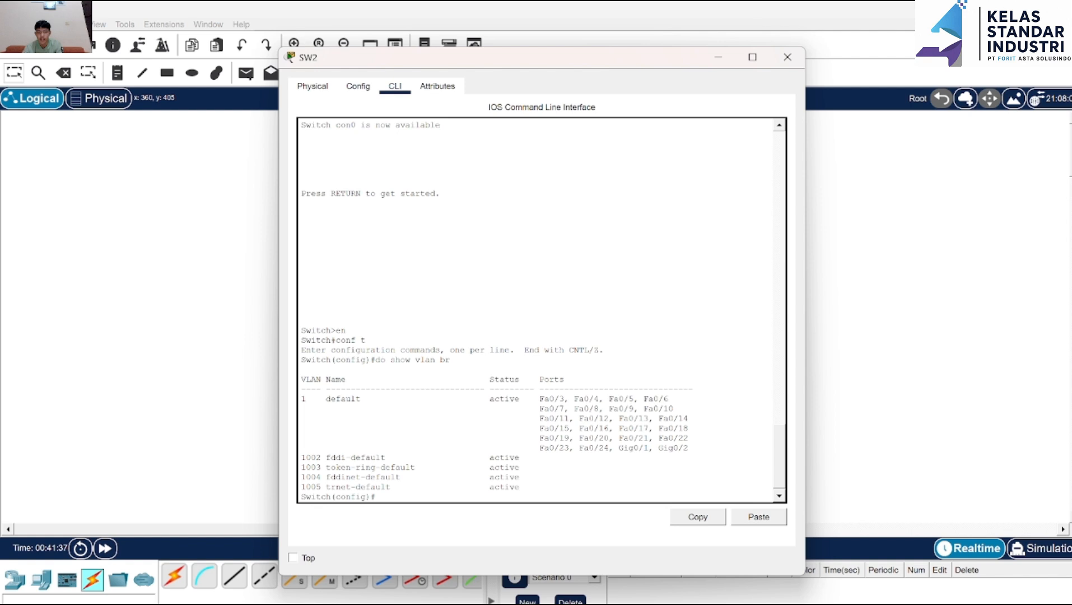
{"action": "left_click", "coordinate": [719, 58]}
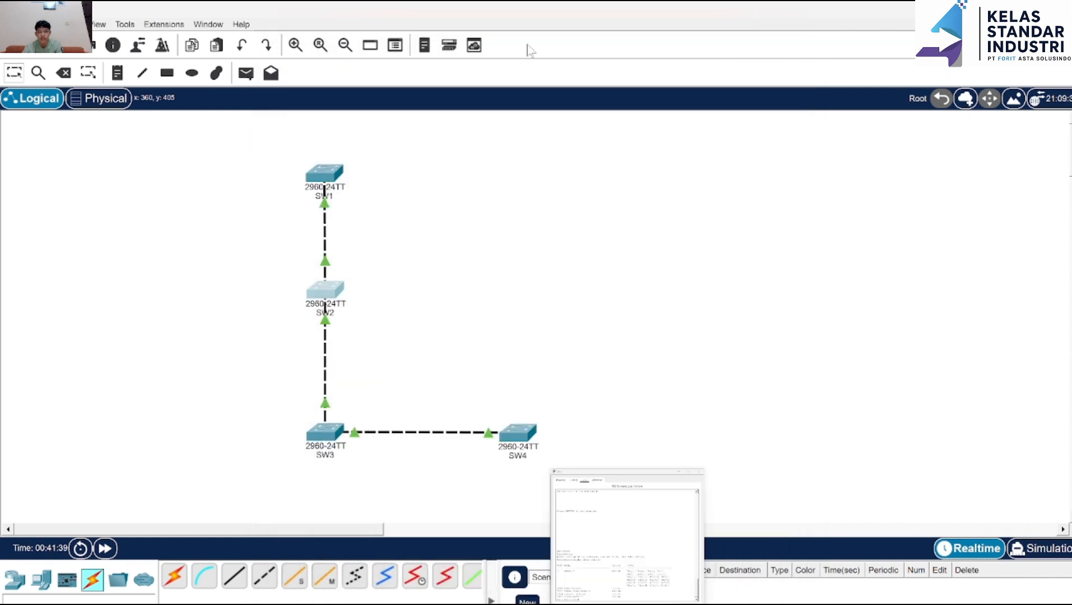
{"action": "left_click", "coordinate": [327, 440]}
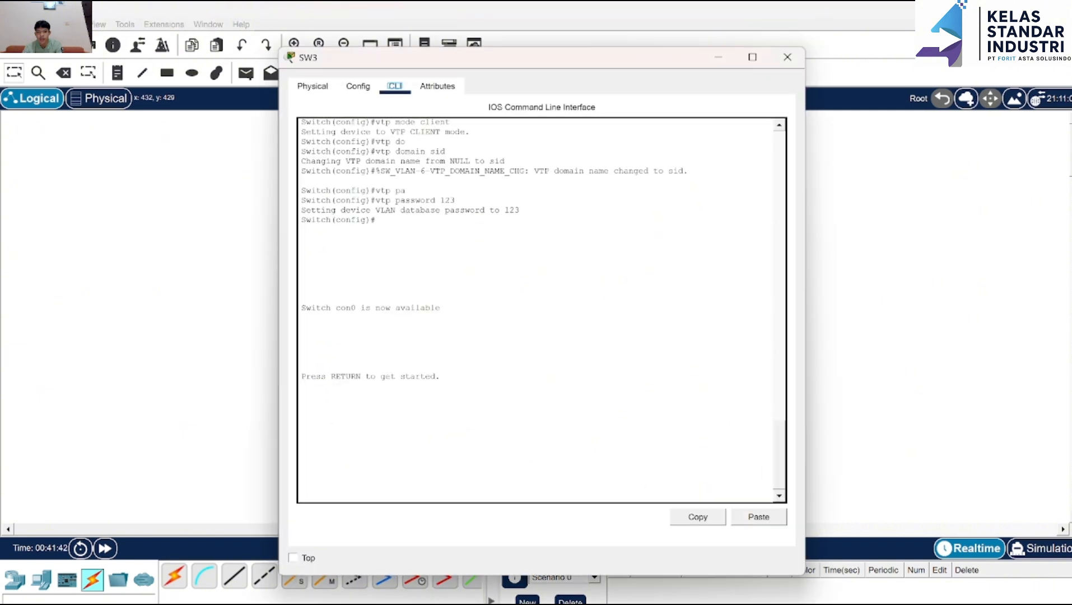
{"action": "key", "text": "Return"}
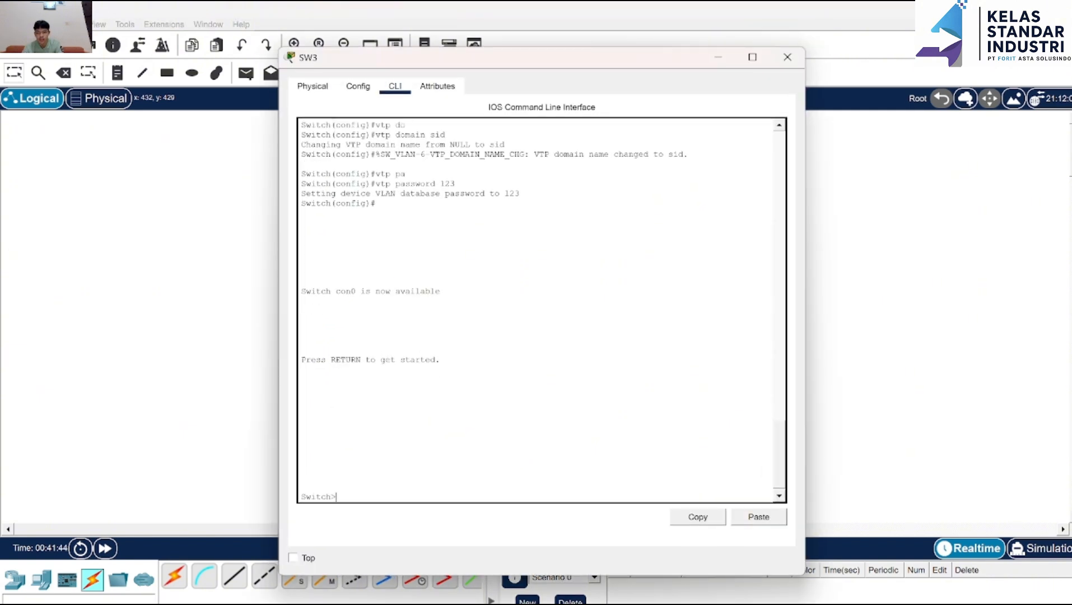
{"action": "type", "text": "en"}
{"action": "key", "text": "Return"}
{"action": "type", "text": "conf "}
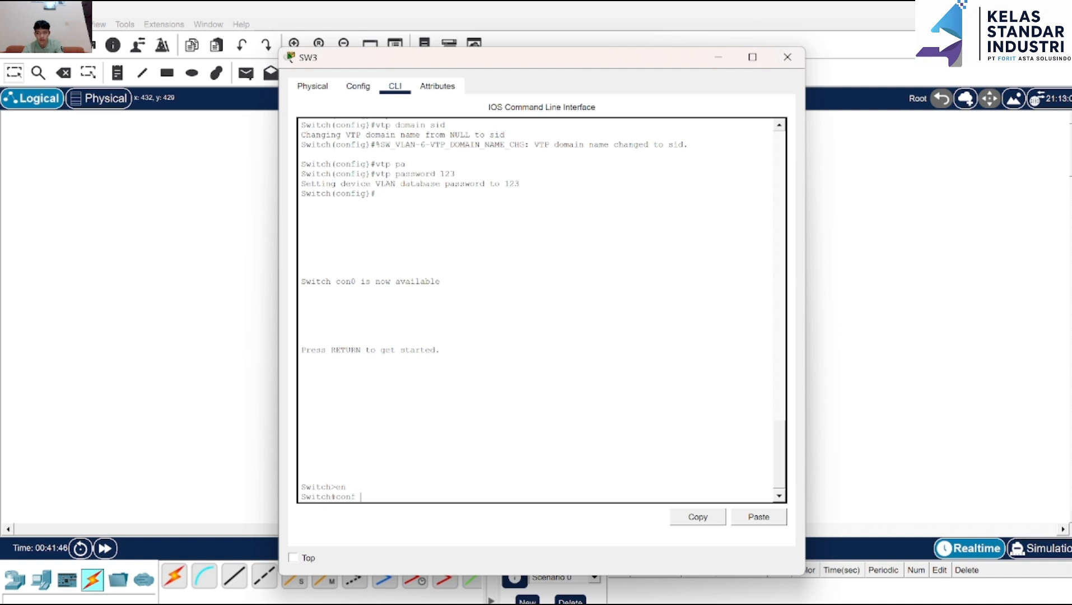
{"action": "type", "text": "t"}
{"action": "key", "text": "Return"}
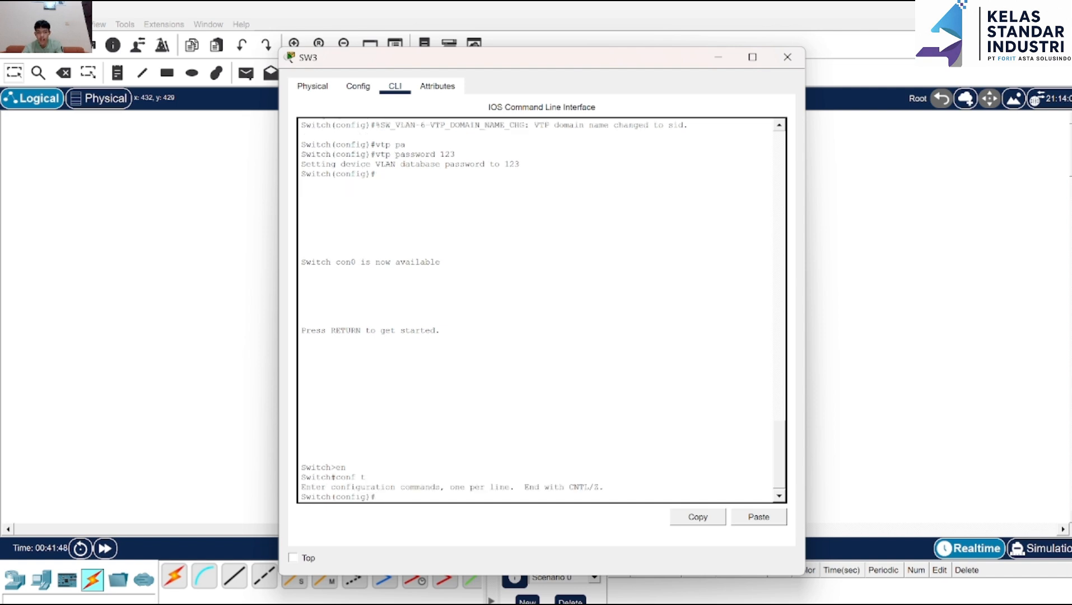
Examine SW3's VLAN list with do sho vlan br for VLANs 100, 200 and 300, and minimize its window.
{"action": "type", "text": "do sho vlan br"}
{"action": "key", "text": "Return"}
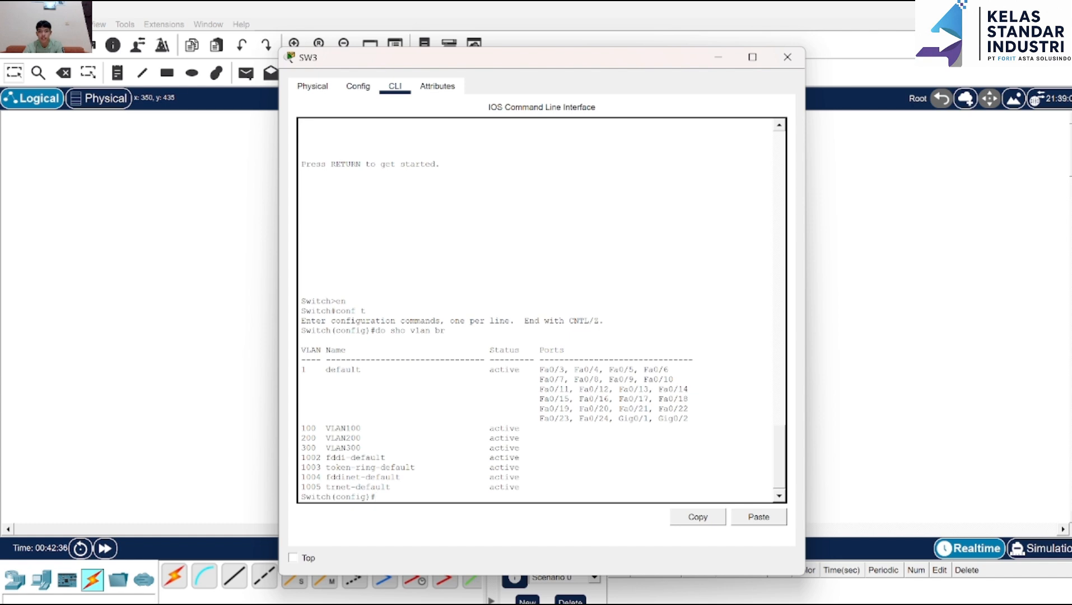
{"action": "left_click", "coordinate": [726, 58]}
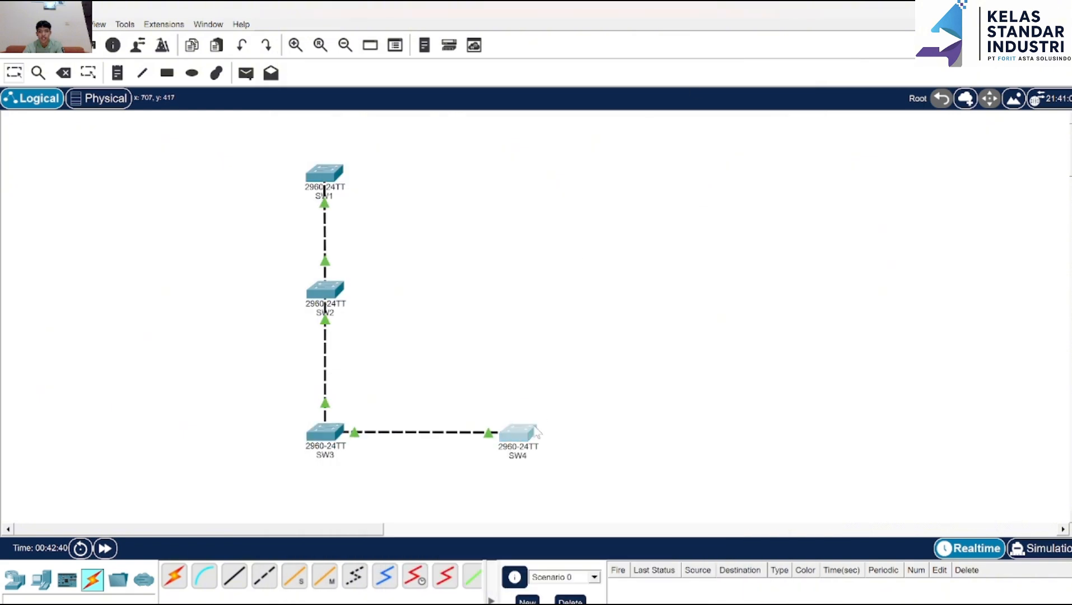
Open SW4's command line and enter global configuration mode with en and conf t.
{"action": "left_click", "coordinate": [534, 431]}
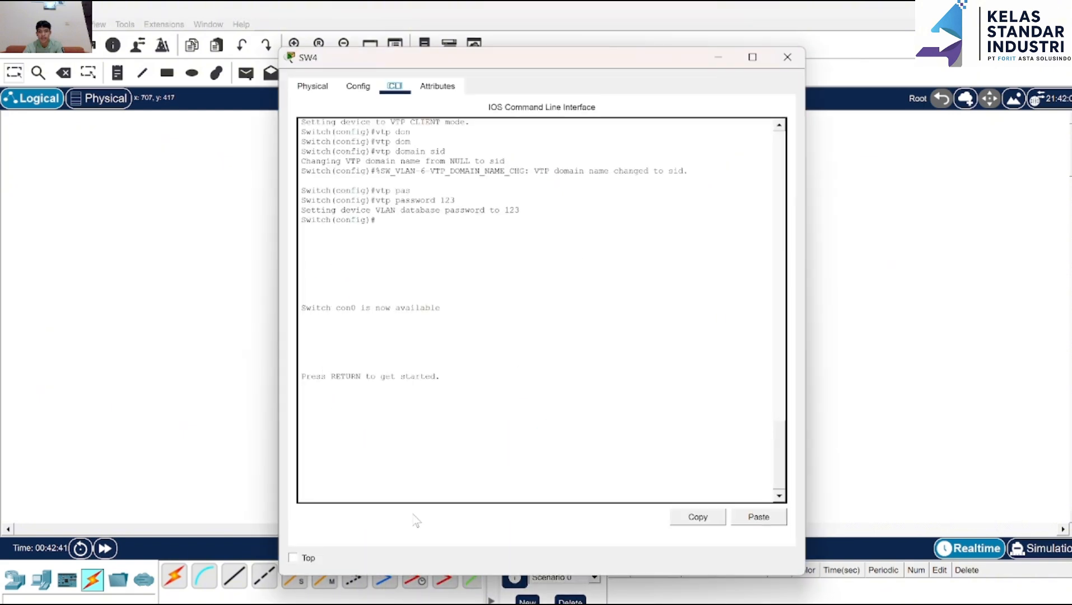
{"action": "key", "text": "Return"}
{"action": "type", "text": "en"}
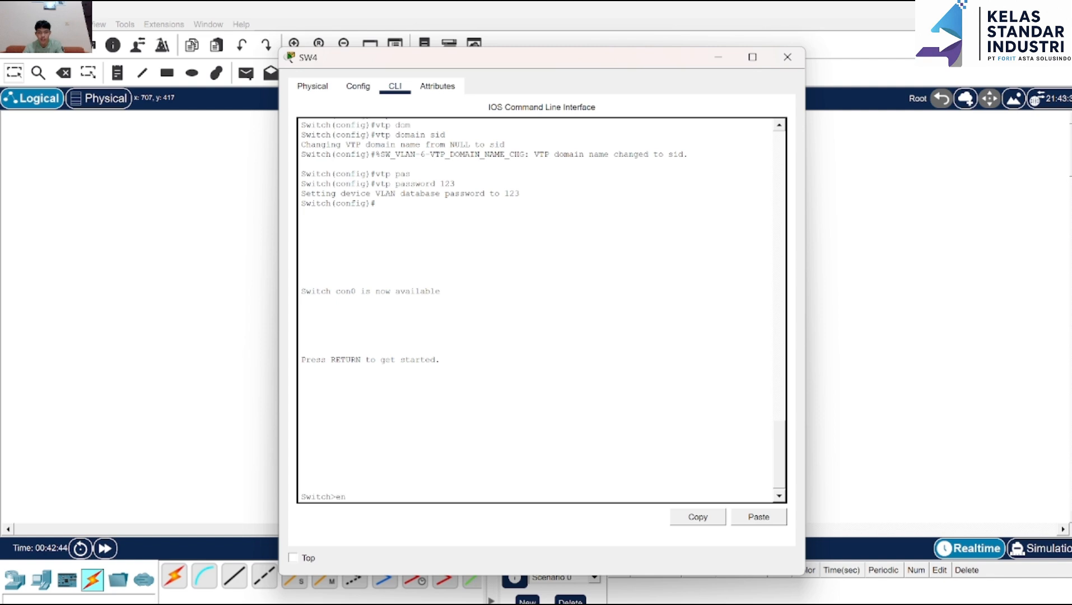
{"action": "key", "text": "Return"}
{"action": "type", "text": "conf"}
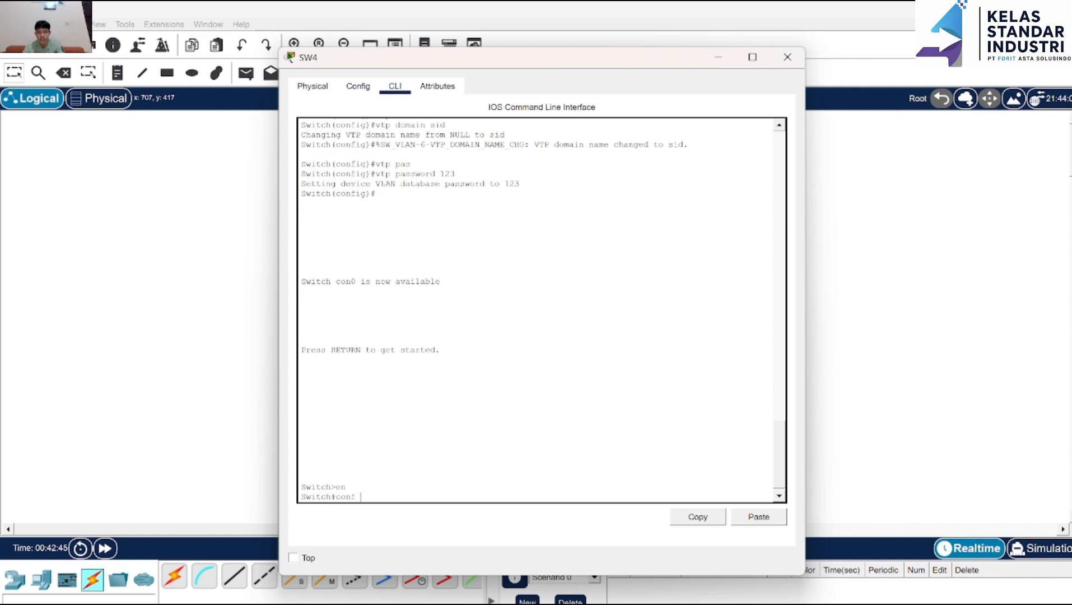
{"action": "type", "text": " t"}
{"action": "key", "text": "Return"}
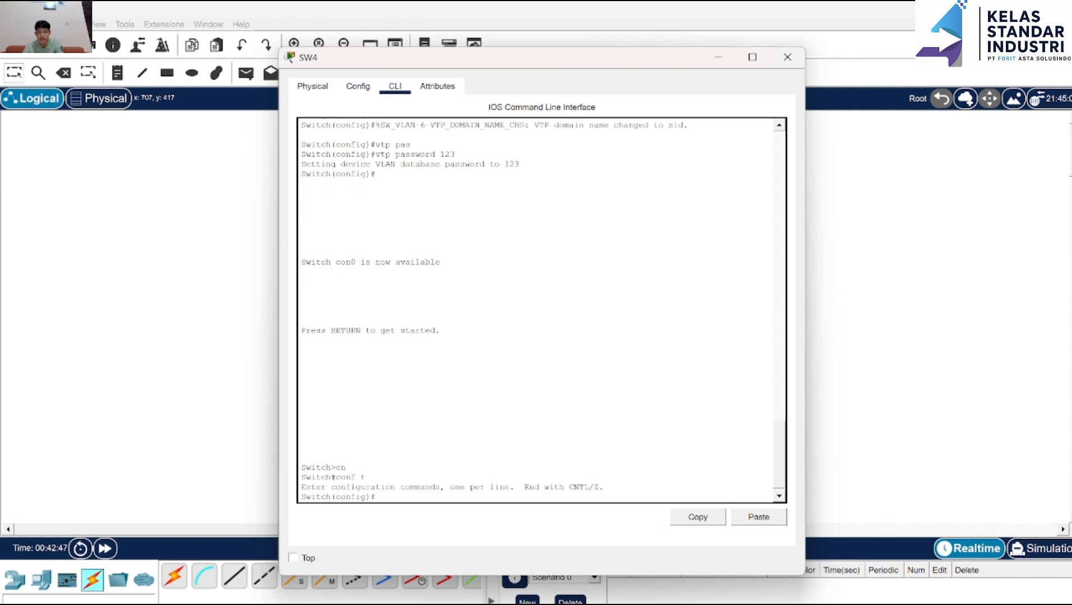
Examine SW4's VLAN list with do show vlan br for VLANs 100, 200 and 300, and minimize its window.
{"action": "type", "text": "do show vlan br"}
{"action": "key", "text": "Return"}
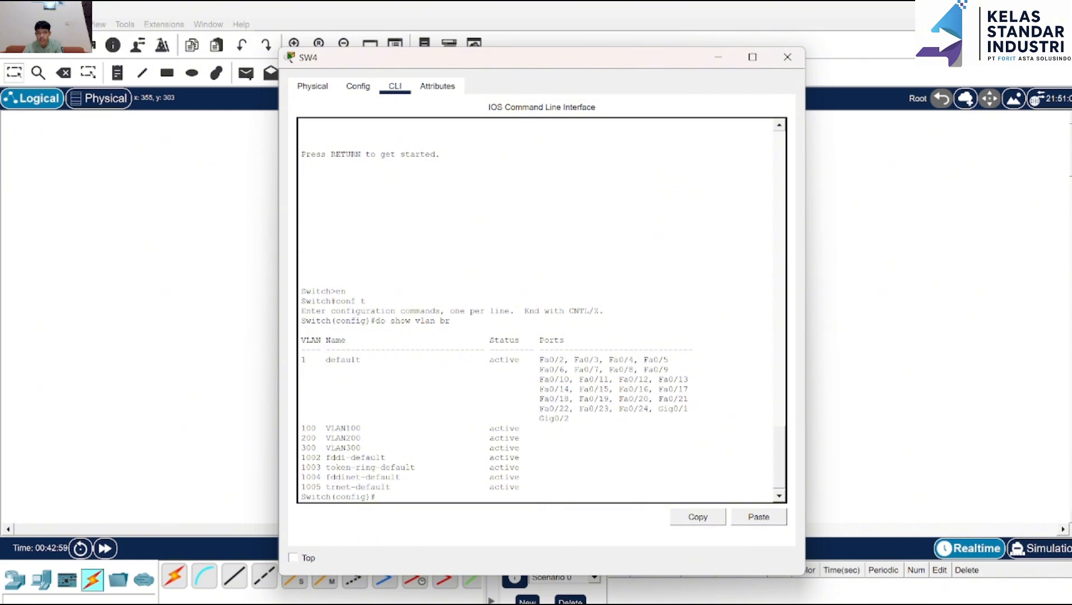
{"action": "left_click", "coordinate": [717, 57]}
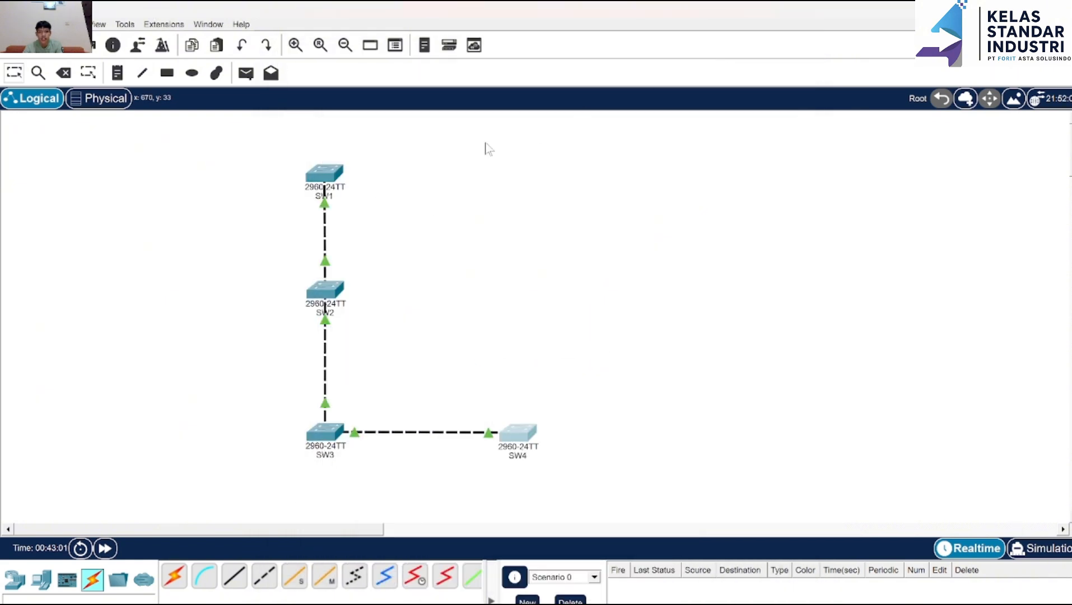
Create VLAN 400 on SW1 and name it VLAN400.
{"action": "left_click", "coordinate": [329, 175]}
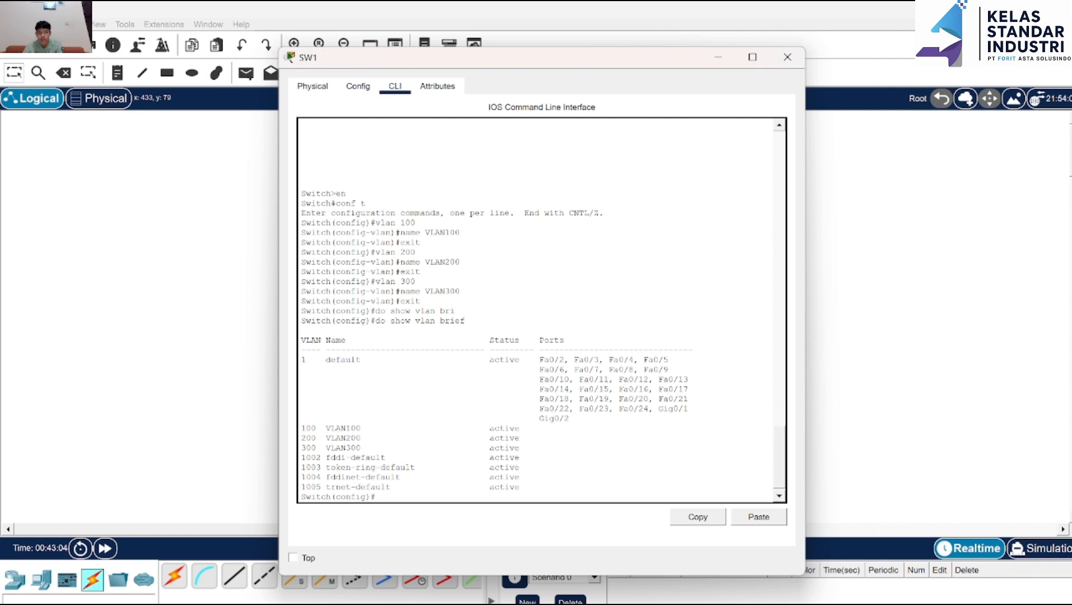
{"action": "key", "text": "Return"}
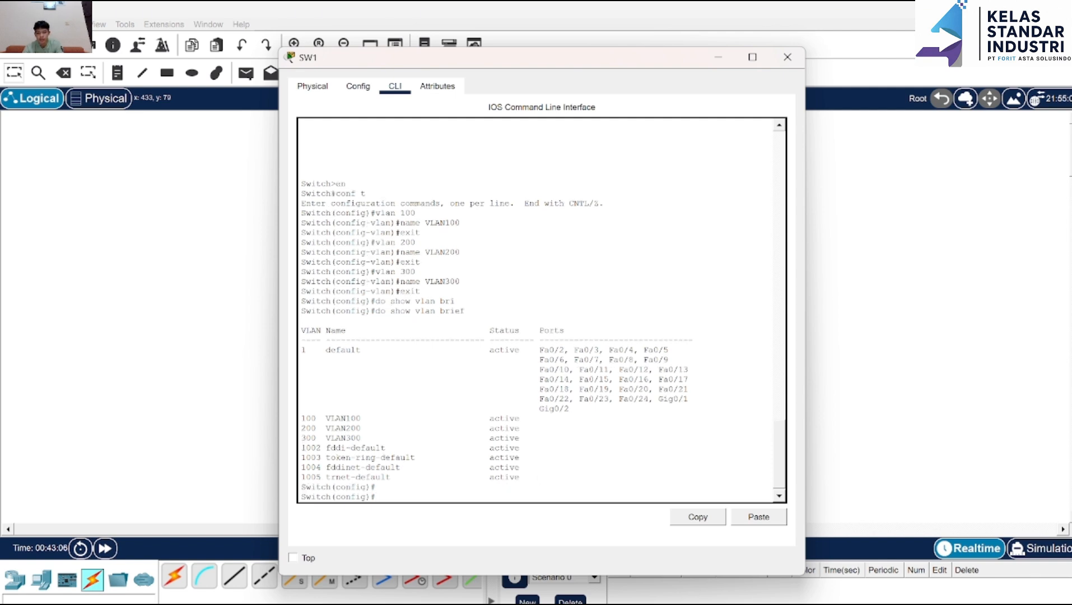
{"action": "type", "text": "vlan 400"}
{"action": "key", "text": "Return"}
{"action": "type", "text": "name"}
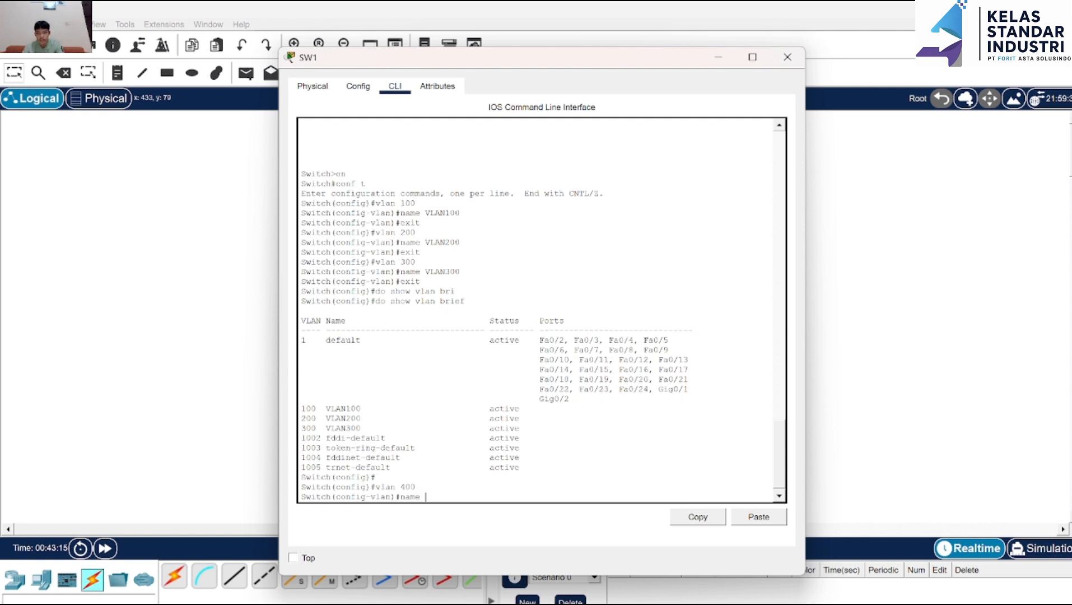
{"action": "key", "text": "Caps_Lock"}
{"action": "type", "text": "VLAN"}
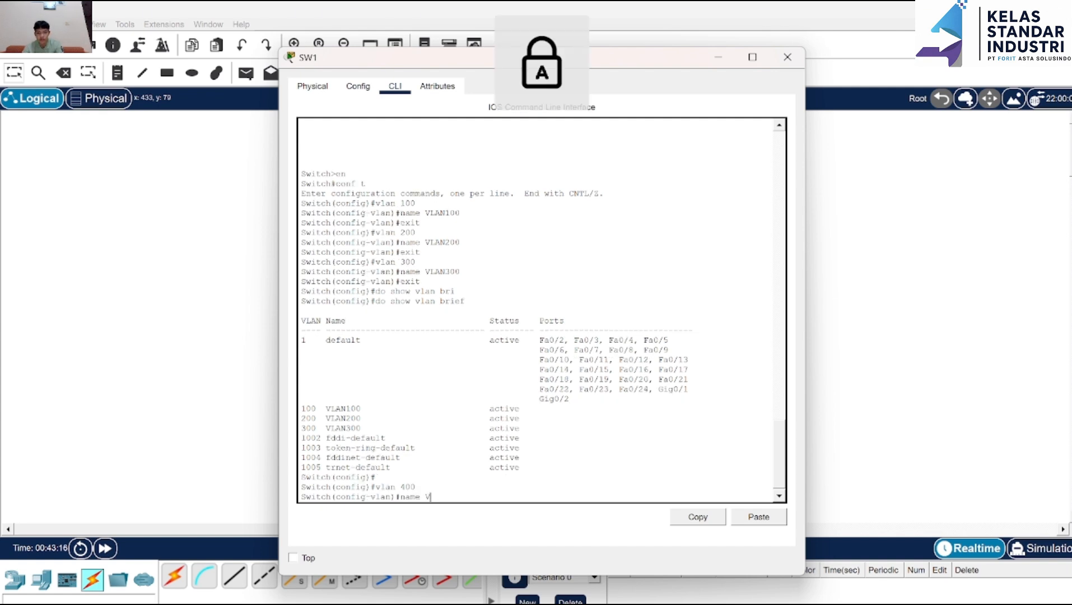
{"action": "key", "text": "BackSpace"}
{"action": "type", "text": "300"}
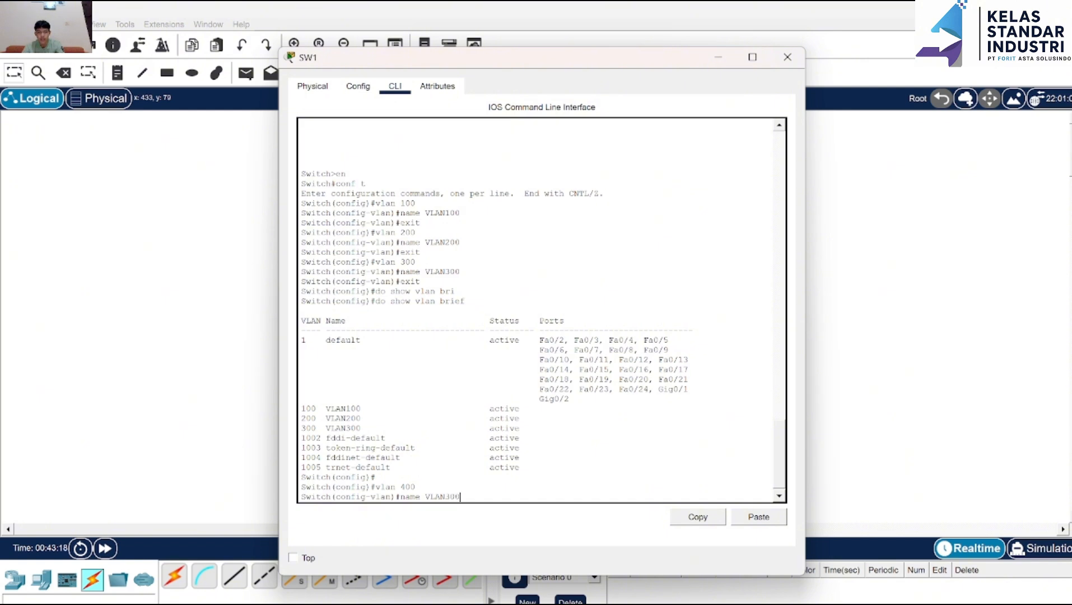
{"action": "key", "text": "BackSpace"}
{"action": "key", "text": "BackSpace"}
{"action": "type", "text": "400"}
{"action": "key", "text": "Return"}
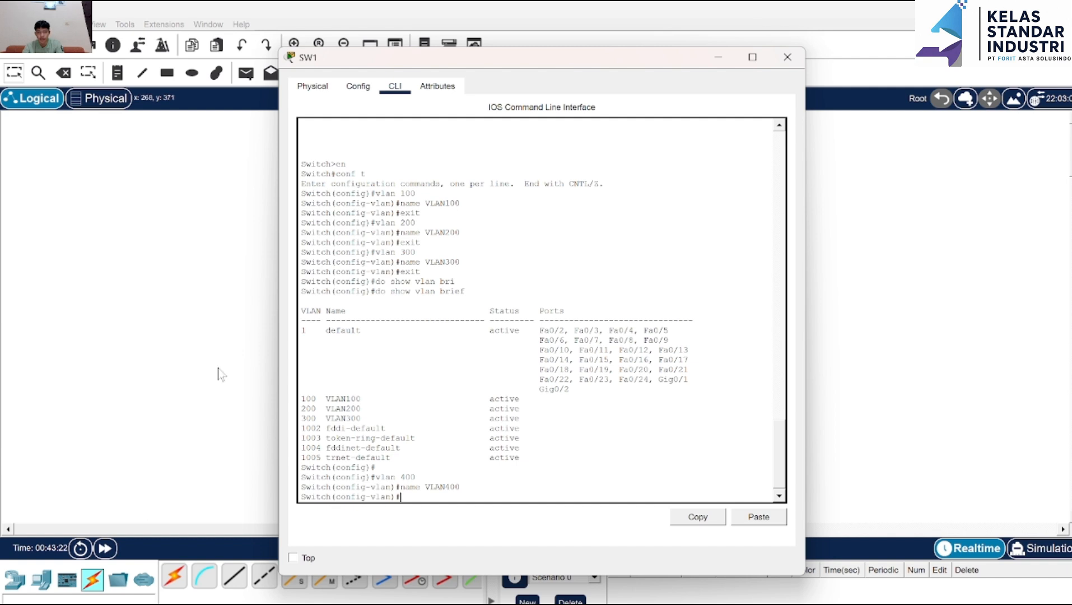
List SW1's VLANs with do show vlan br to check for VLAN 400, and minimize its window.
{"action": "key", "text": "Caps_Lock"}
{"action": "type", "text": "do show vlan vr"}
{"action": "key", "text": "Return"}
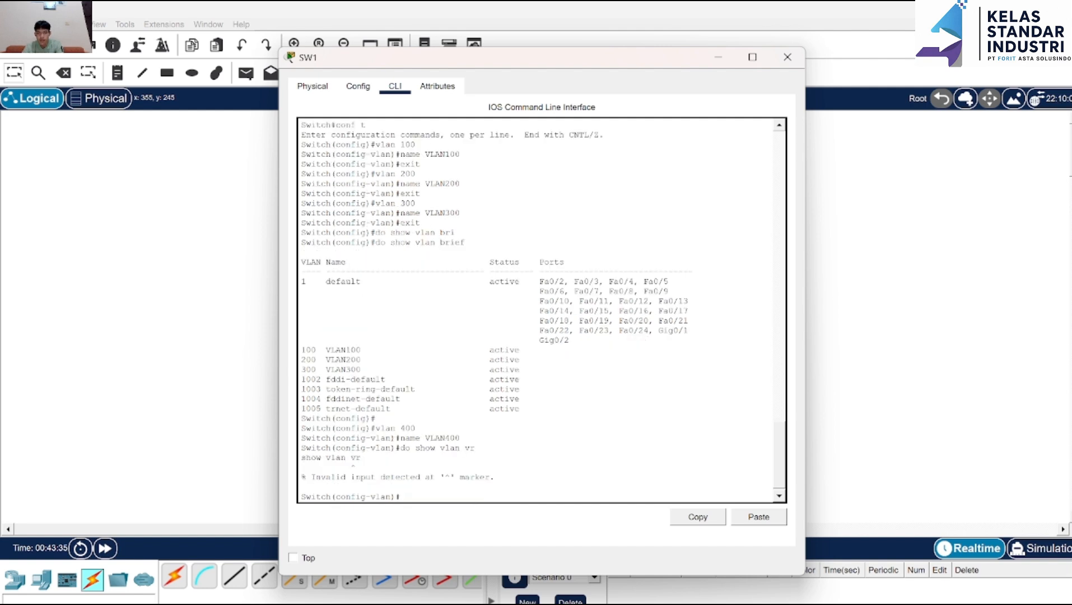
{"action": "key", "text": "Up"}
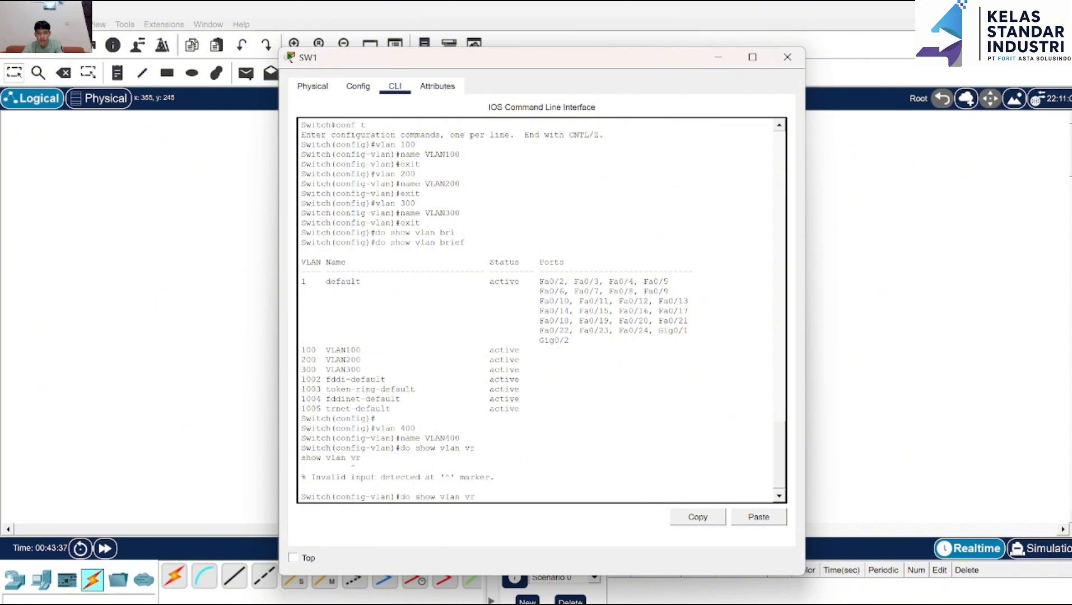
{"action": "key", "text": "BackSpace"}
{"action": "key", "text": "BackSpace"}
{"action": "type", "text": "br"}
{"action": "key", "text": "Return"}
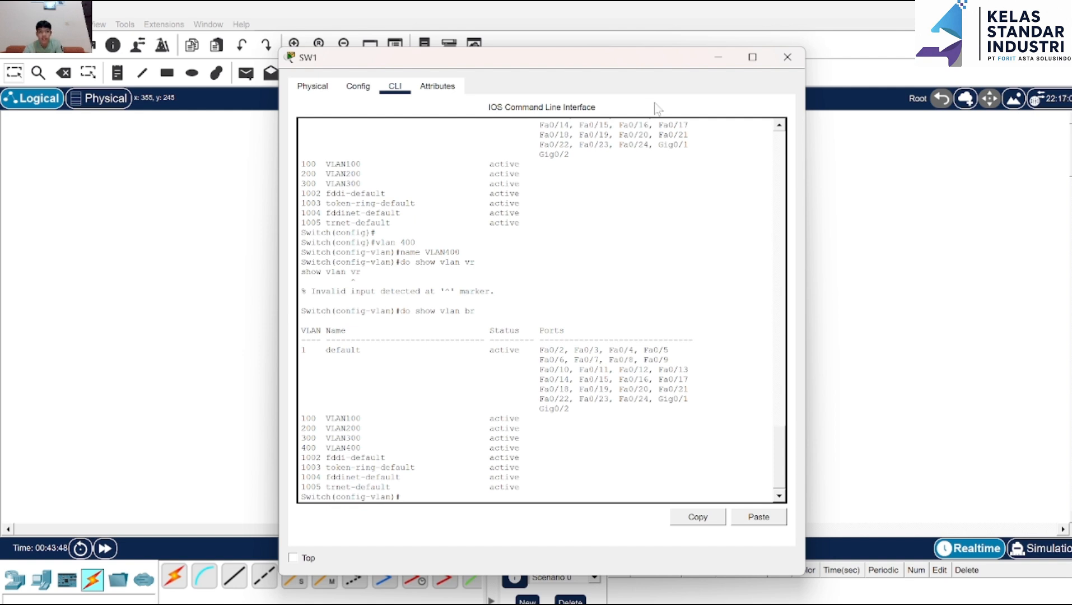
{"action": "left_click", "coordinate": [718, 57]}
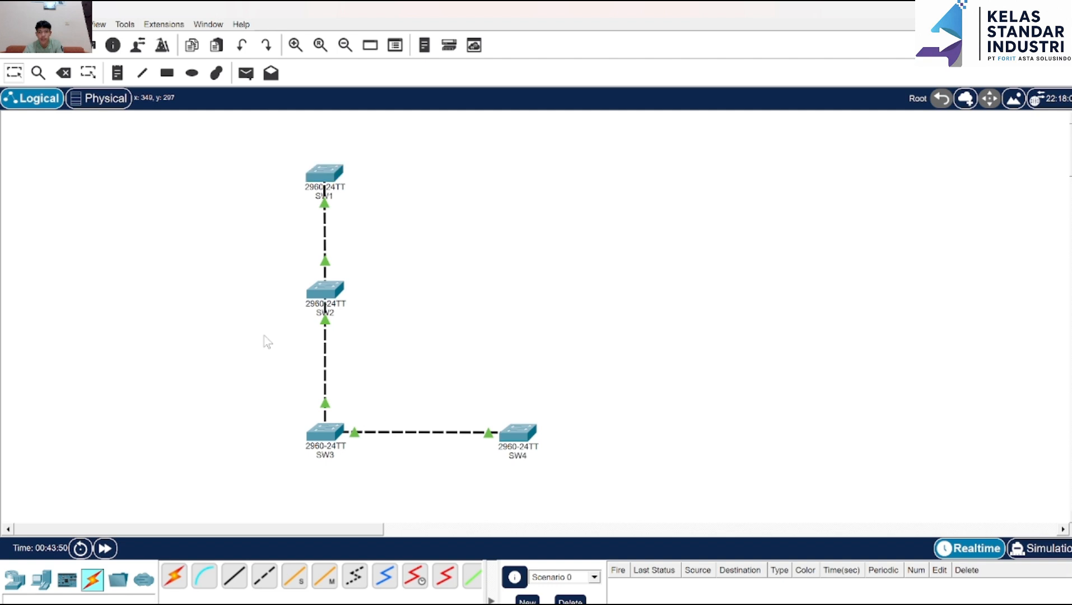
Check SW2's VLAN list again with do show vlan br for VLAN 400, and minimize its window.
{"action": "left_click", "coordinate": [327, 290]}
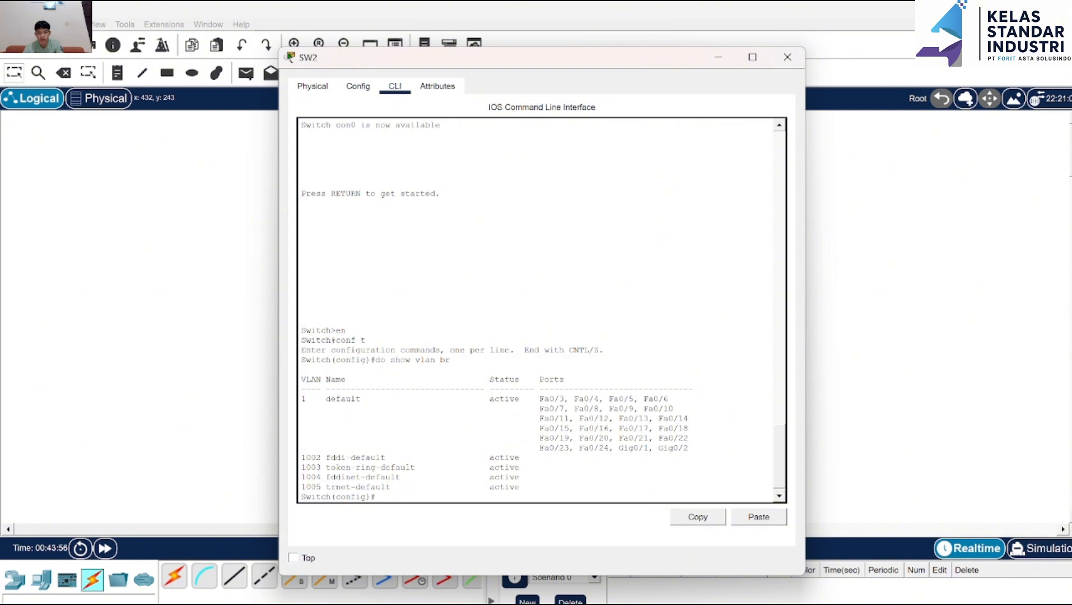
{"action": "key", "text": "Return"}
{"action": "key", "text": "Return"}
{"action": "type", "text": "d"}
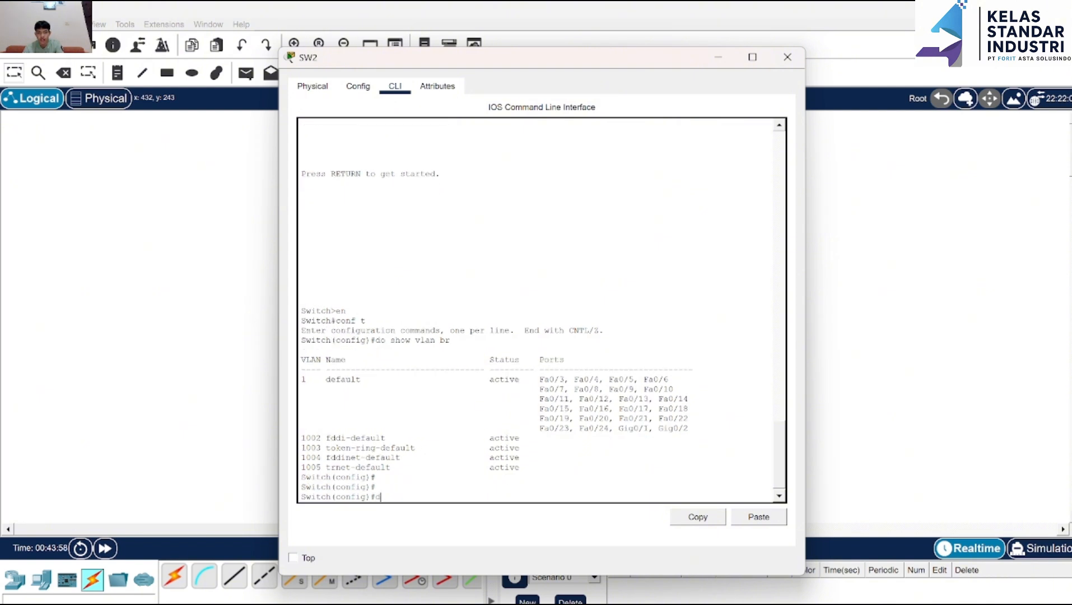
{"action": "type", "text": "o shpw"}
{"action": "key", "text": "BackSpace"}
{"action": "key", "text": "BackSpace"}
{"action": "key", "text": "BackSpace"}
{"action": "type", "text": "ow vlan br"}
{"action": "key", "text": "Return"}
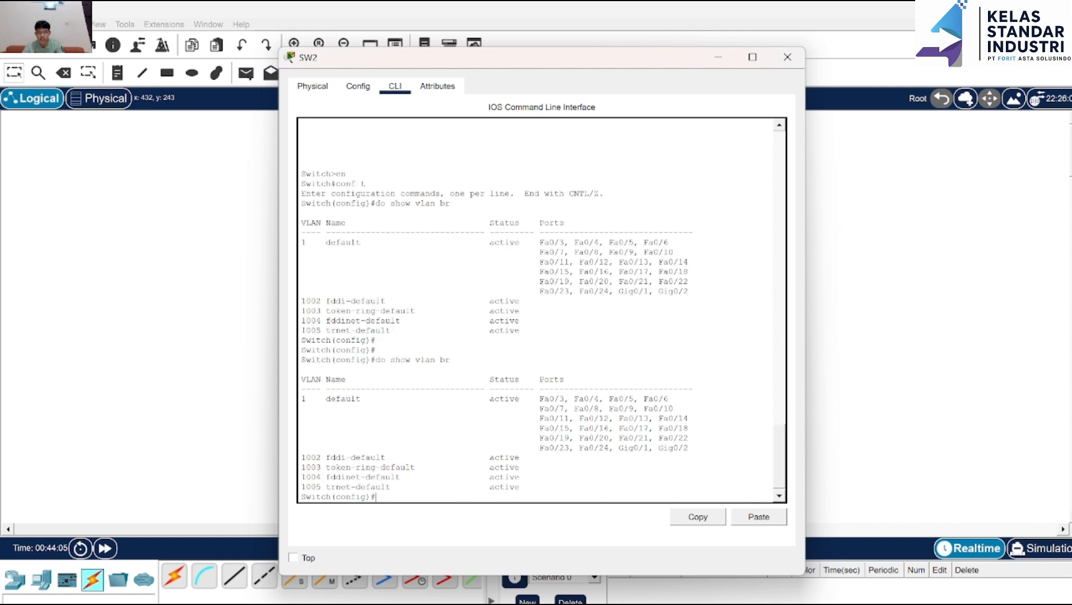
{"action": "left_click", "coordinate": [718, 58]}
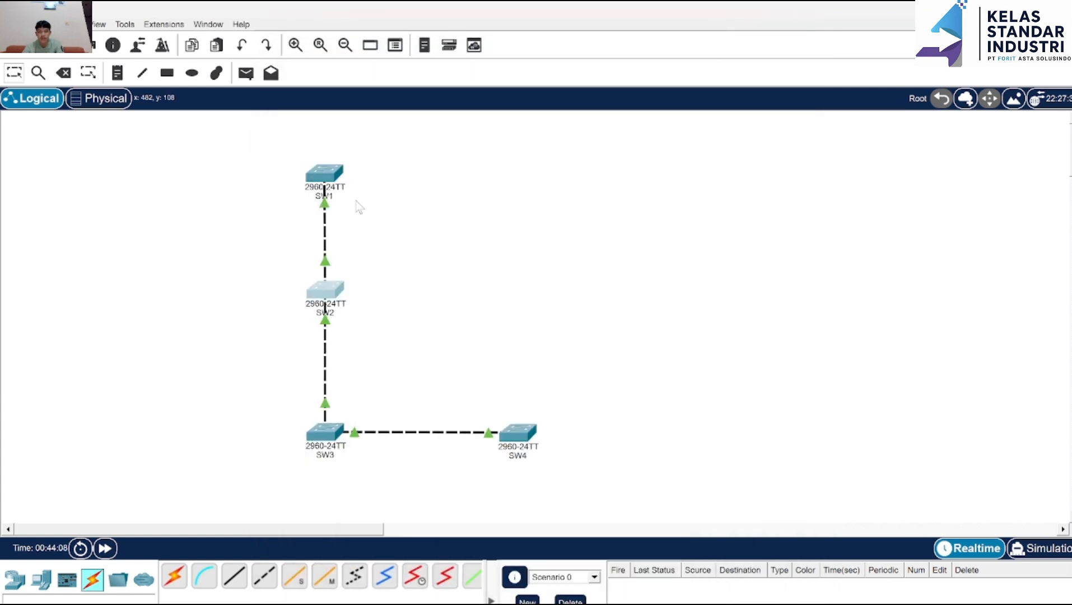
Check SW3's VLAN list again with do show vlan br for VLAN 400, and minimize its window.
{"action": "left_click", "coordinate": [325, 431]}
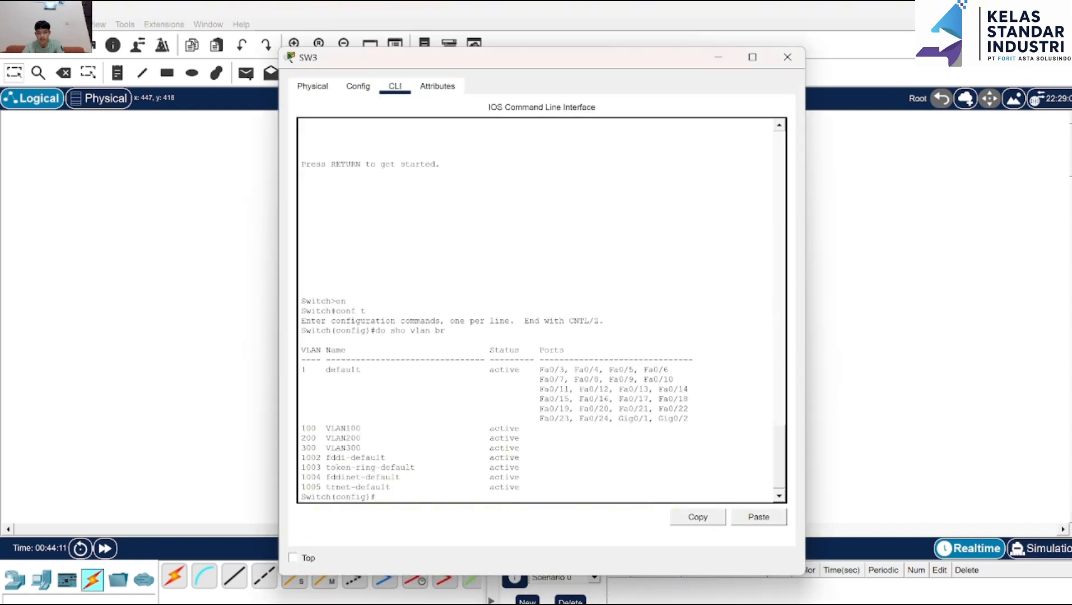
{"action": "type", "text": "do show vlan br"}
{"action": "key", "text": "Return"}
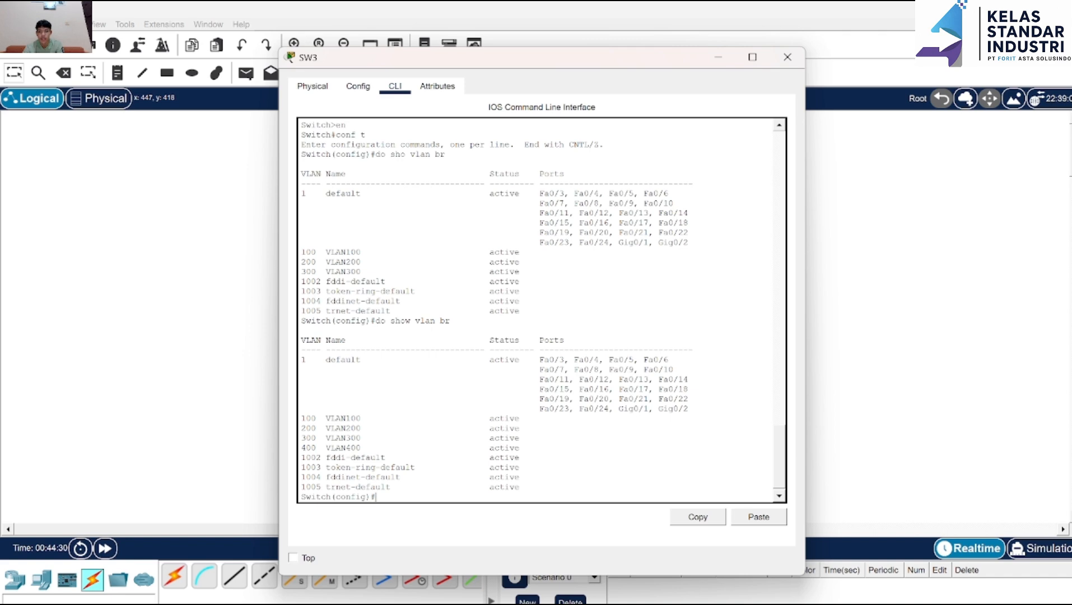
{"action": "left_click", "coordinate": [714, 58]}
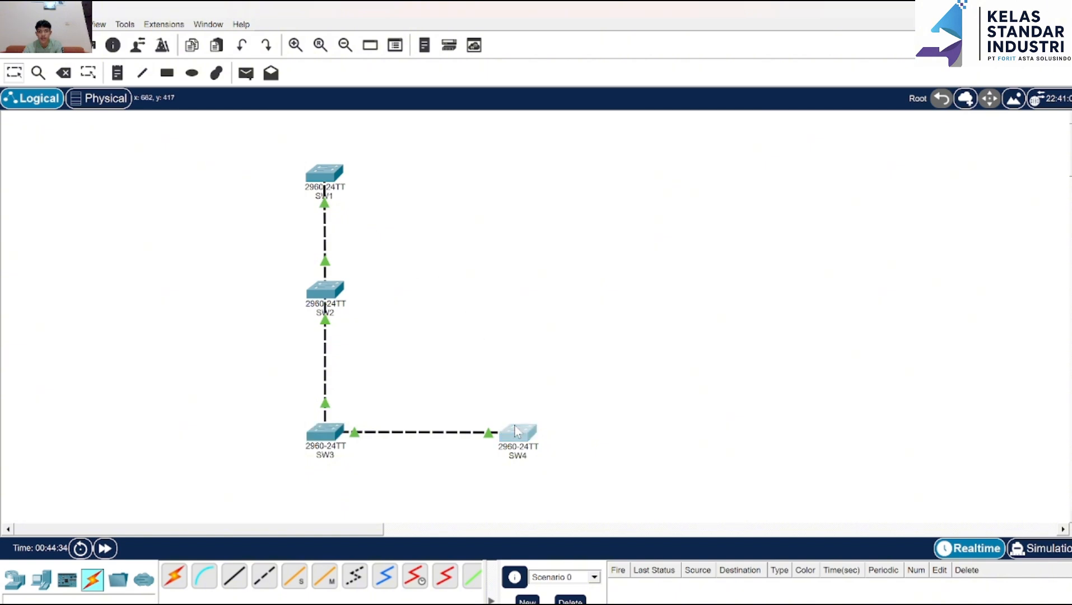
Check SW4's VLAN list again with do show vl br for VLAN 400, and minimize its window.
{"action": "left_click", "coordinate": [516, 430]}
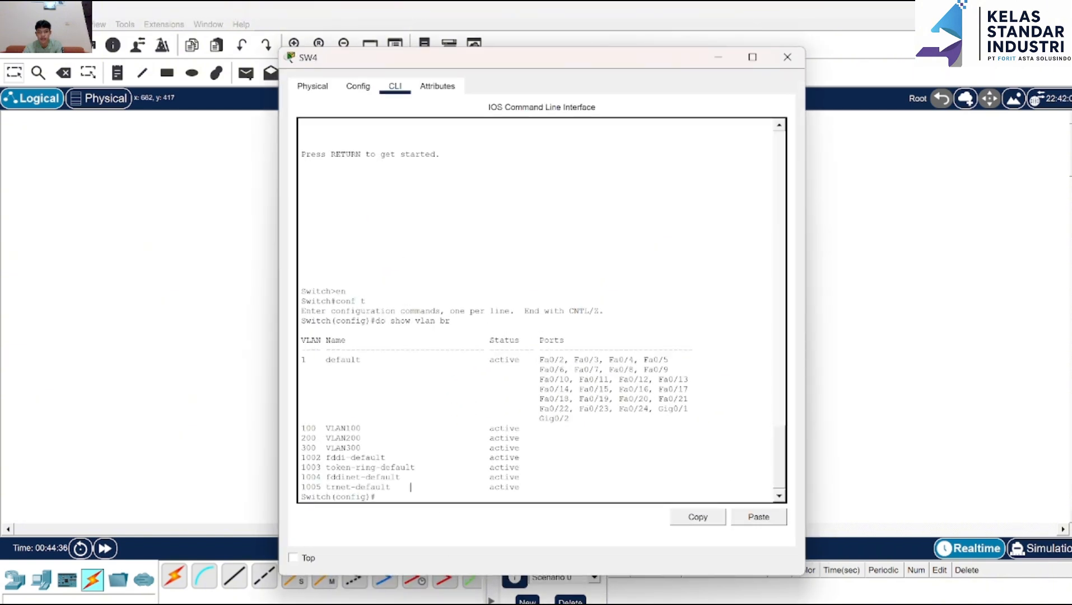
{"action": "type", "text": "do show vl br"}
{"action": "key", "text": "Return"}
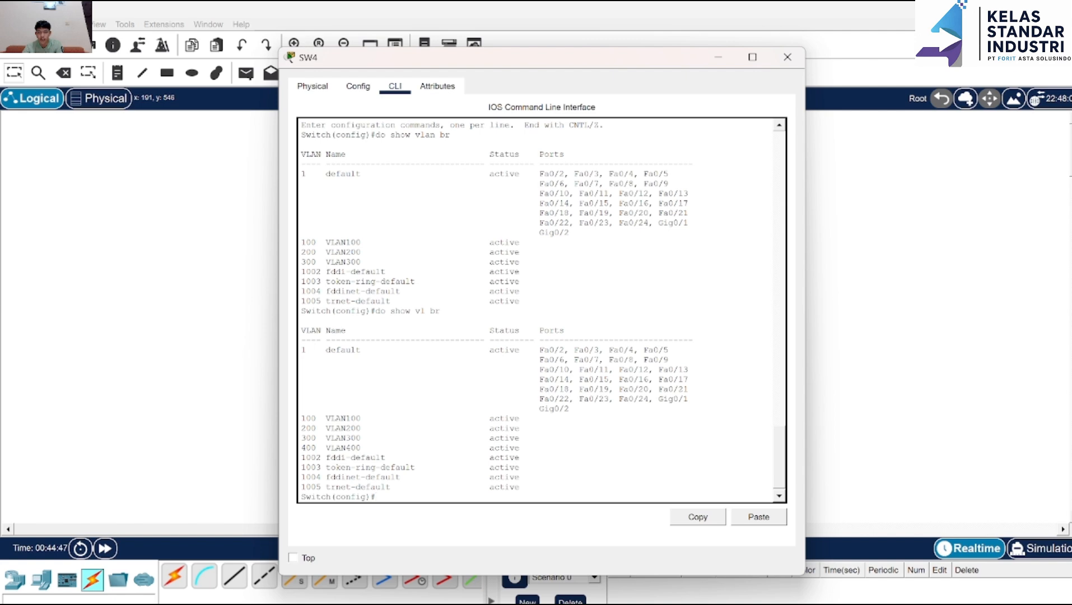
{"action": "left_click", "coordinate": [718, 58]}
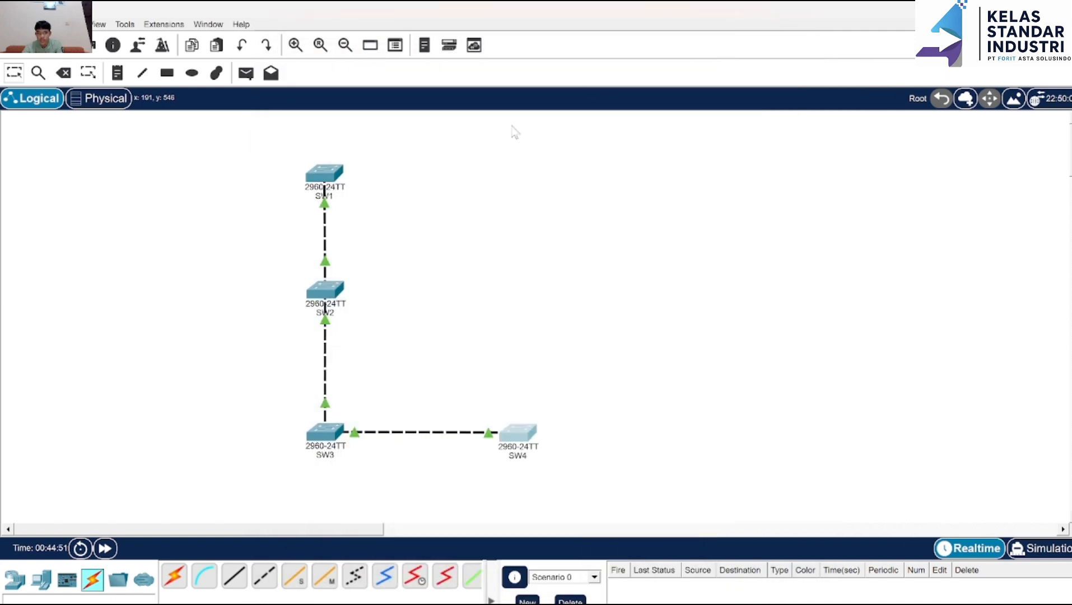
Leave VLAN configuration mode on SW1 and delete VLANs 100 and 200 with no vlan 100 and no vlan 200.
{"action": "left_click", "coordinate": [340, 174]}
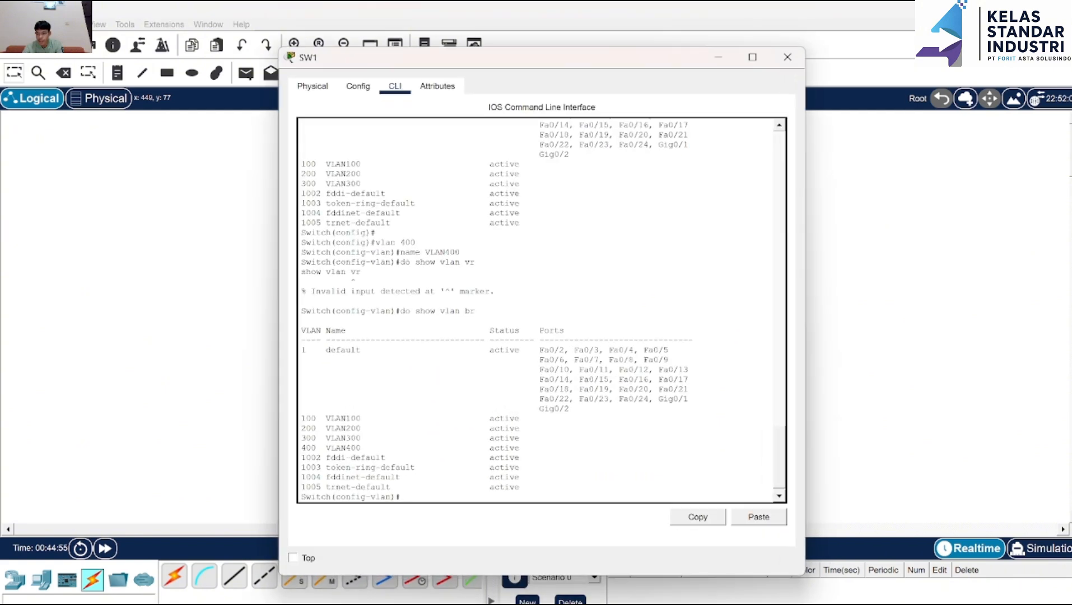
{"action": "type", "text": "ex"}
{"action": "key", "text": "Return"}
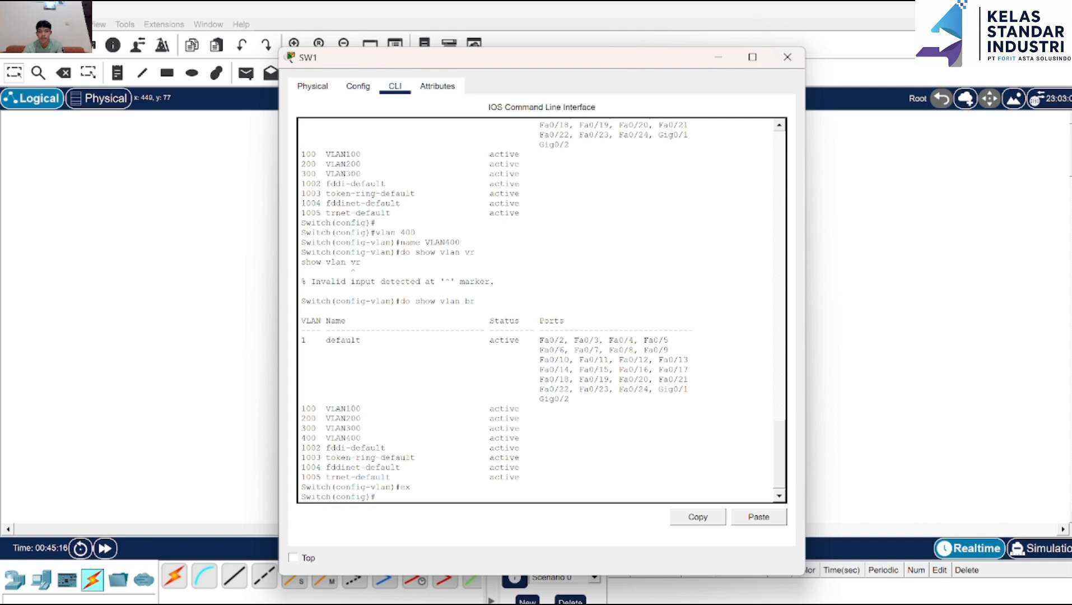
{"action": "type", "text": "no vlan 100"}
{"action": "key", "text": "Return"}
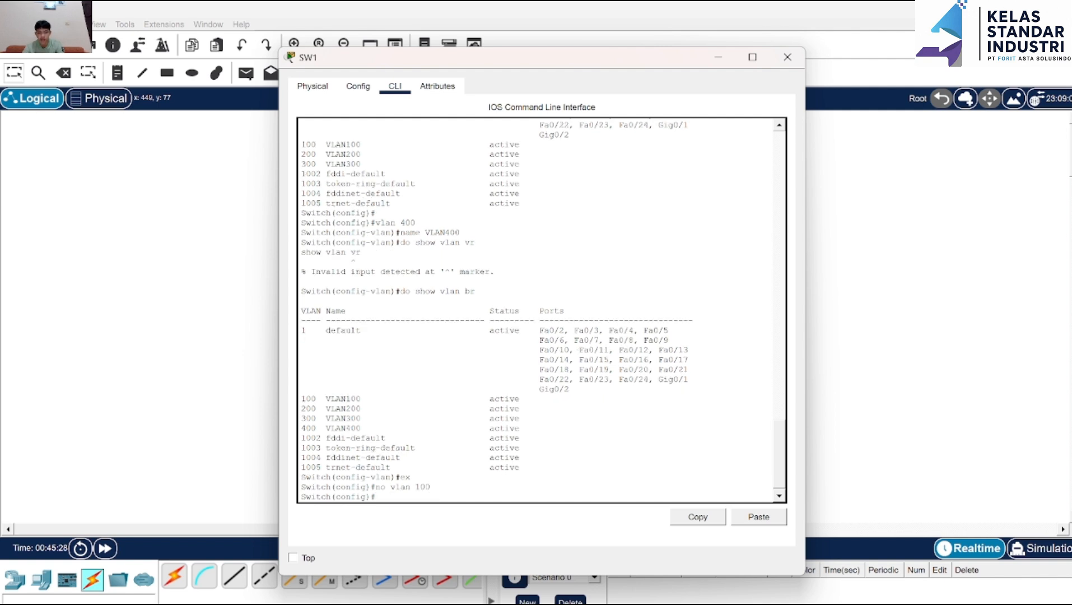
{"action": "type", "text": "no vlan 200"}
{"action": "key", "text": "Return"}
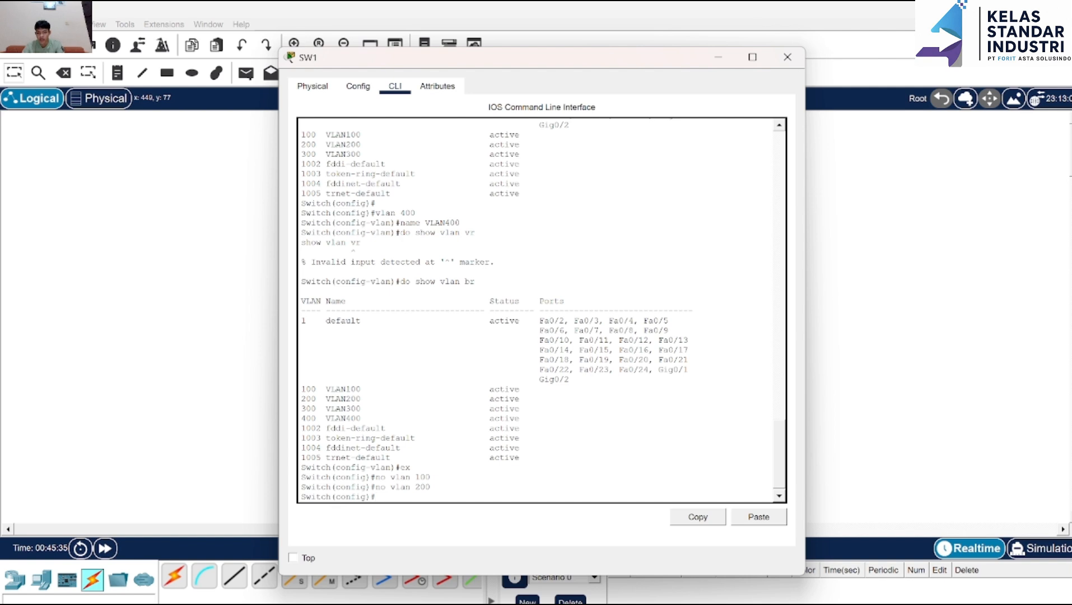
List SW1's VLANs with do show vlan br to check the deletion, and minimize its window.
{"action": "type", "text": "do show vlan b"}
{"action": "key", "text": "Return"}
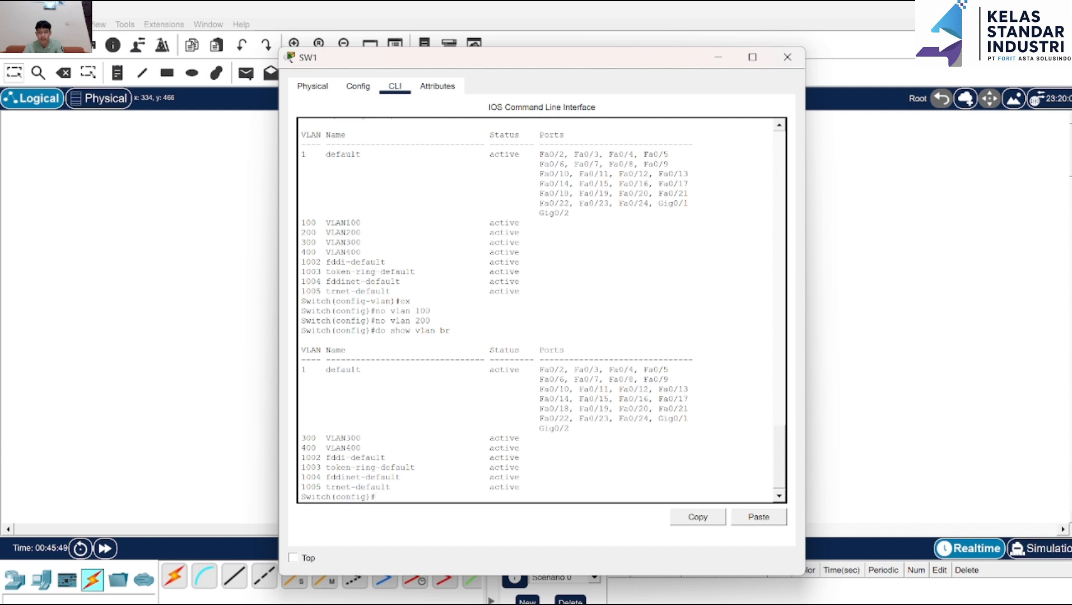
{"action": "left_click", "coordinate": [731, 58]}
List SW3's VLANs with do show vlan br to check whether VLANs 100 and 200 are removed, and minimize its window.
{"action": "left_click_drag", "start_coordinate": [287, 228], "coordinate": [329, 442]}
{"action": "left_click", "coordinate": [327, 439]}
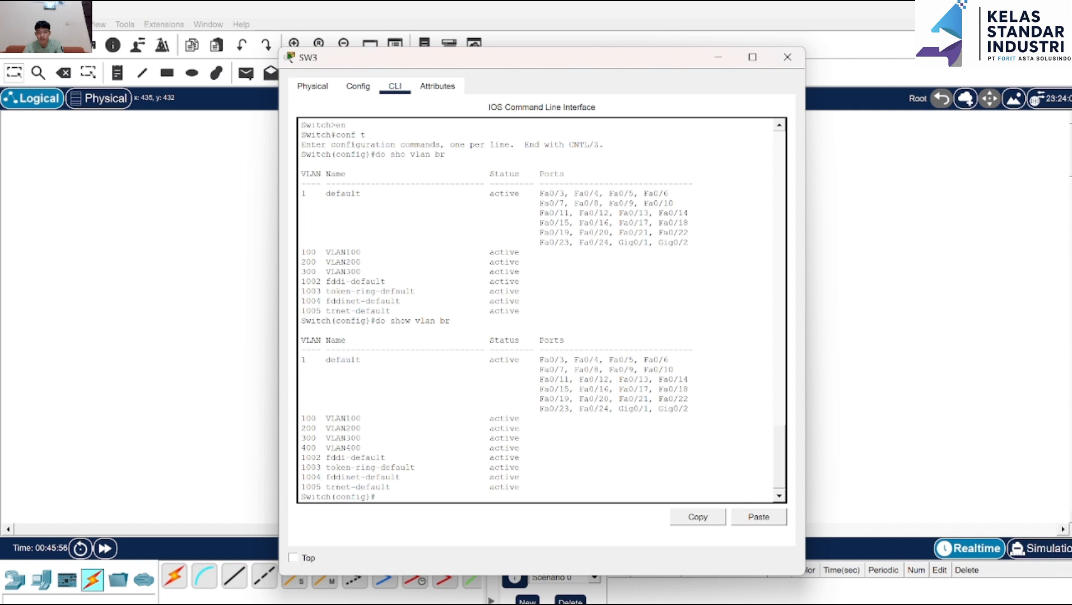
{"action": "type", "text": "do show vlan br"}
{"action": "key", "text": "Return"}
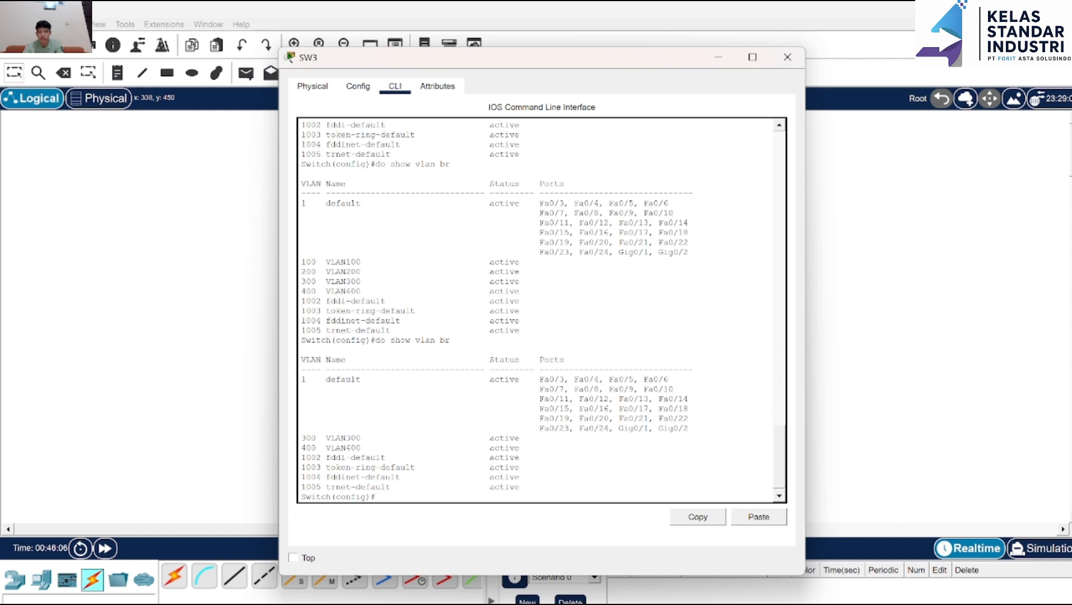
{"action": "left_click", "coordinate": [727, 62]}
List SW4's VLANs with do show vl br to check for VLANs 100 and 200, and minimize its window.
{"action": "left_click", "coordinate": [516, 432]}
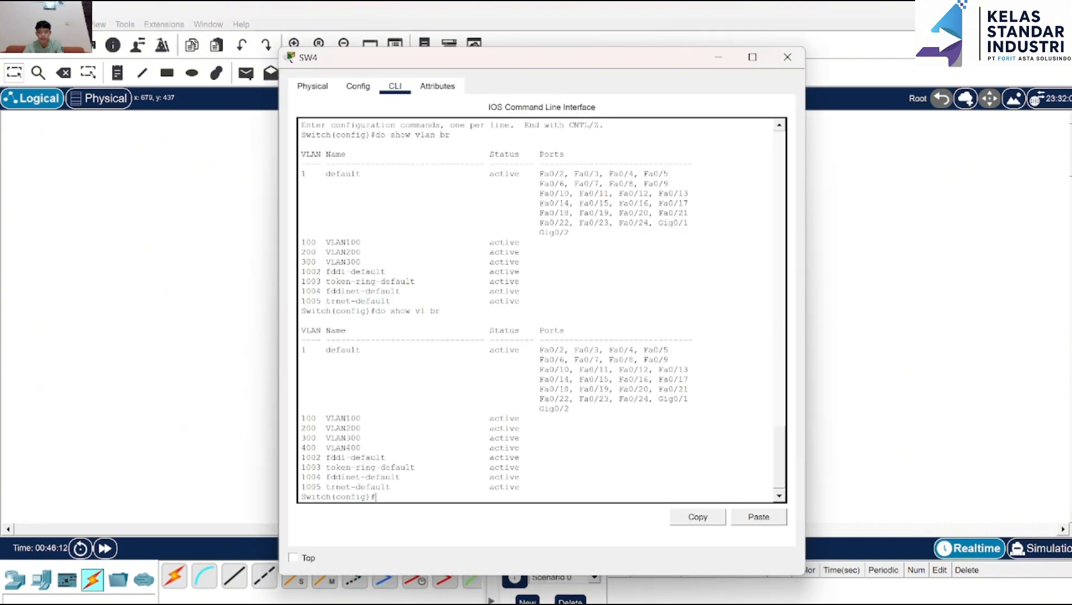
{"action": "type", "text": "do show vl br"}
{"action": "key", "text": "Return"}
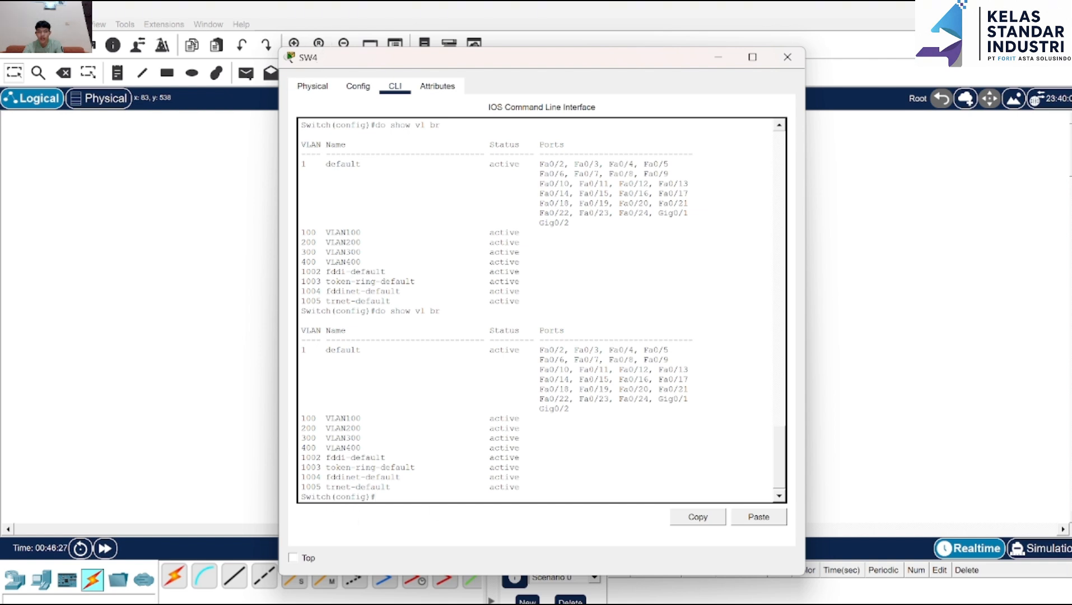
{"action": "left_click", "coordinate": [720, 58]}
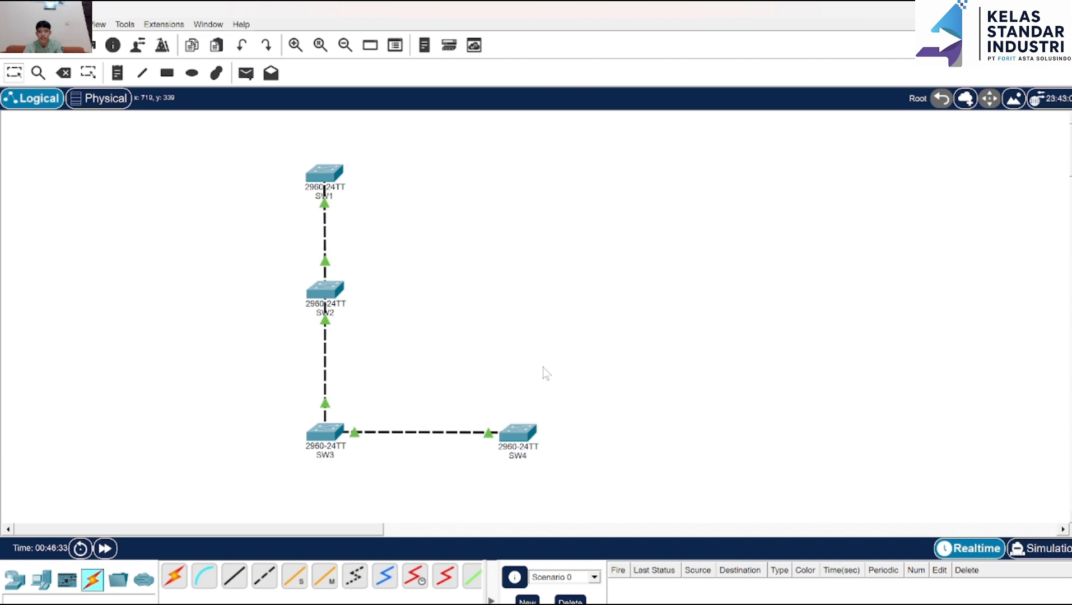
Exit Packet Tracer and save the topology as switch in the Documents folder.
{"action": "mouse_move", "coordinate": [524, 433]}
{"action": "left_click", "coordinate": [1064, 9]}
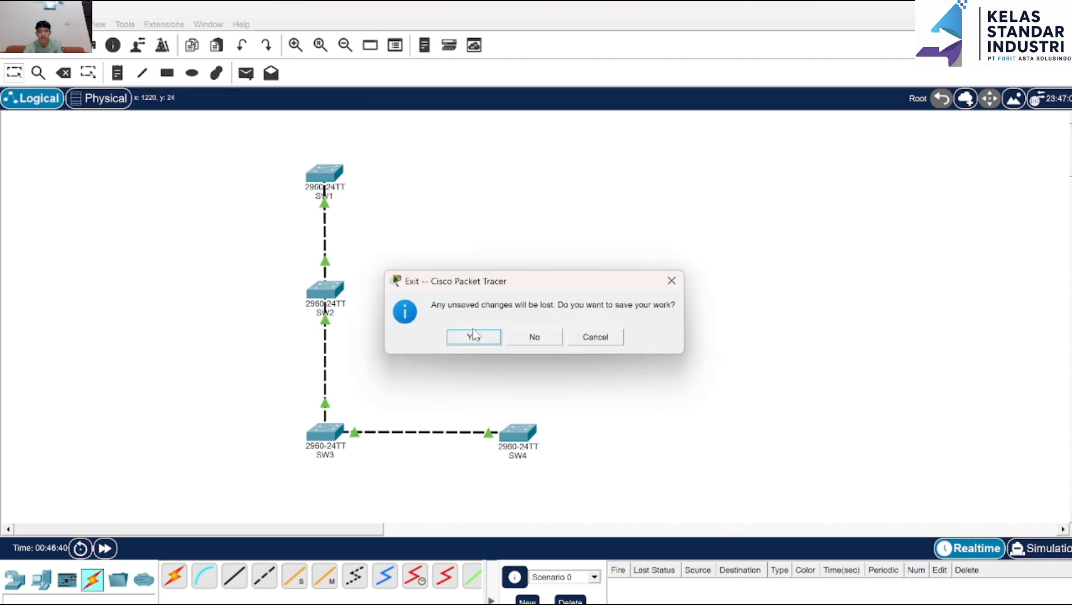
{"action": "left_click", "coordinate": [462, 341]}
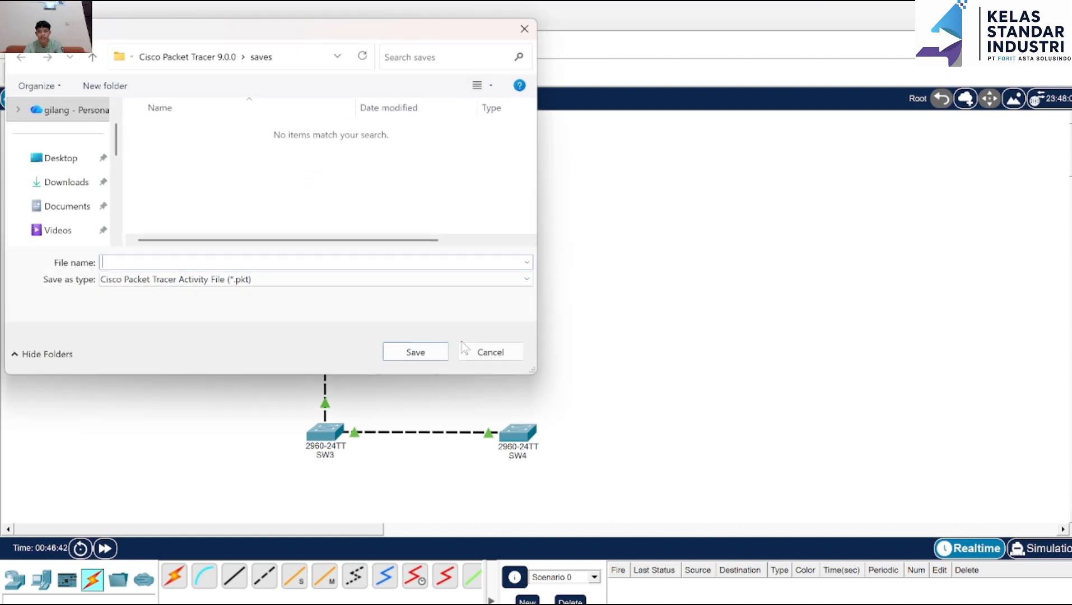
{"action": "left_click", "coordinate": [78, 208]}
{"action": "left_click", "coordinate": [118, 262]}
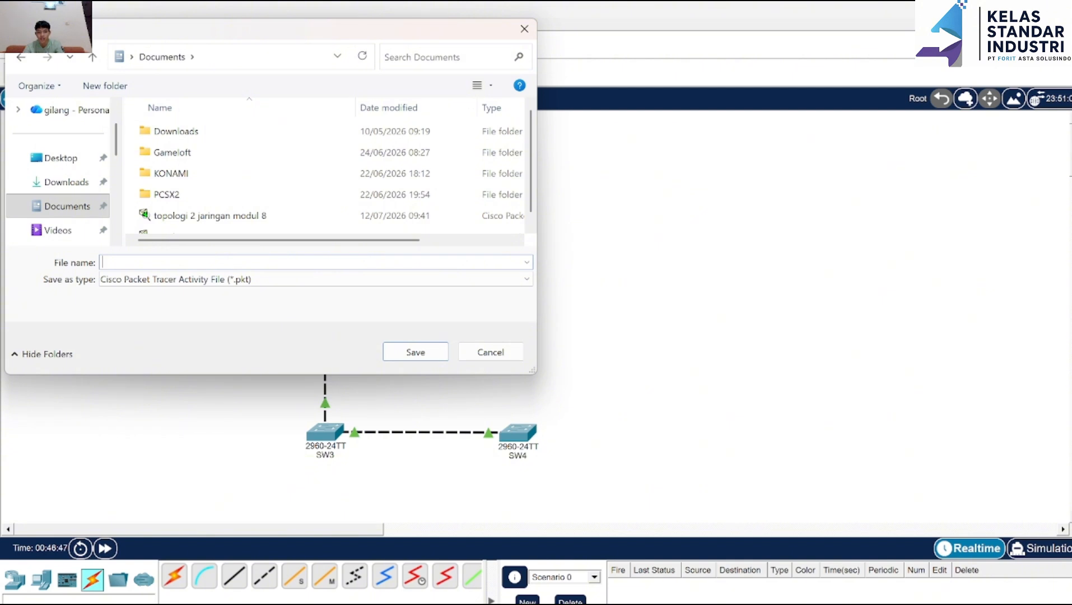
{"action": "type", "text": "switch"}
{"action": "left_click", "coordinate": [416, 352]}
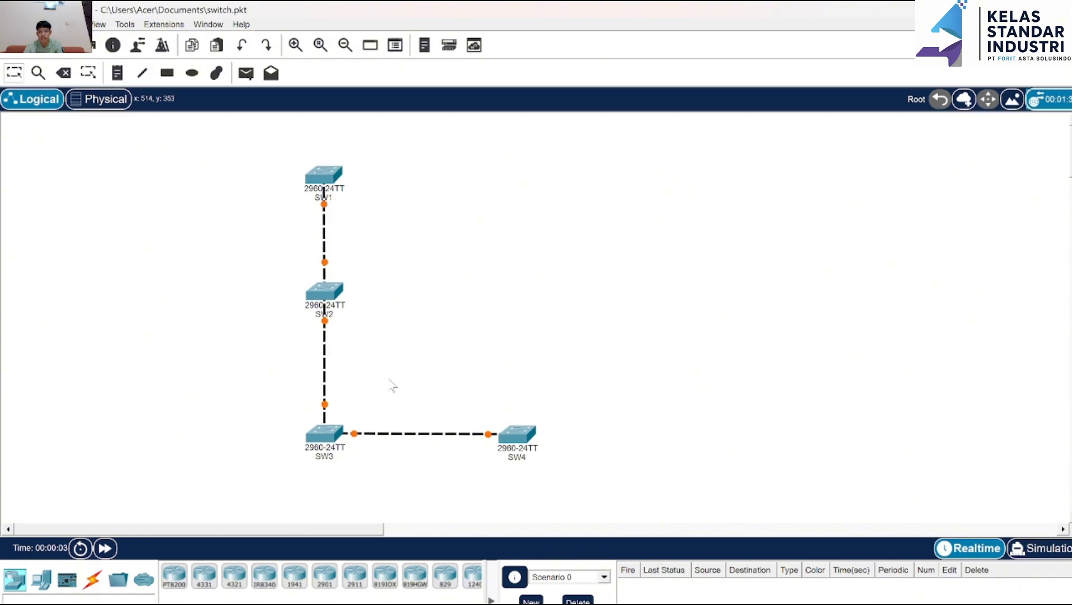
Start the command-line session on SW1 in the reopened switch.pkt topology, and close its window.
{"action": "left_click", "coordinate": [326, 179]}
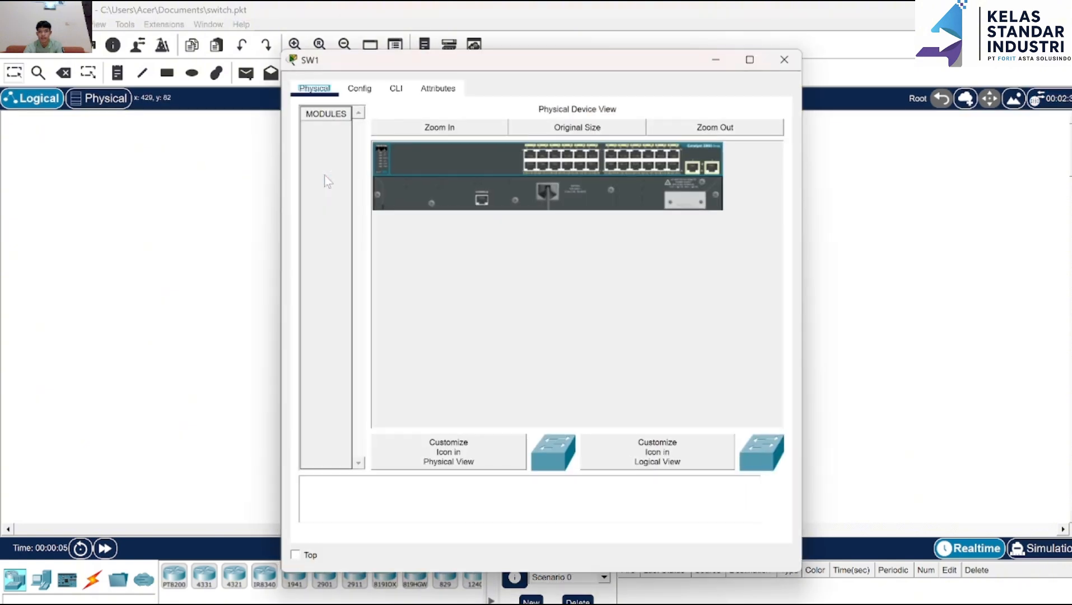
{"action": "left_click", "coordinate": [395, 87]}
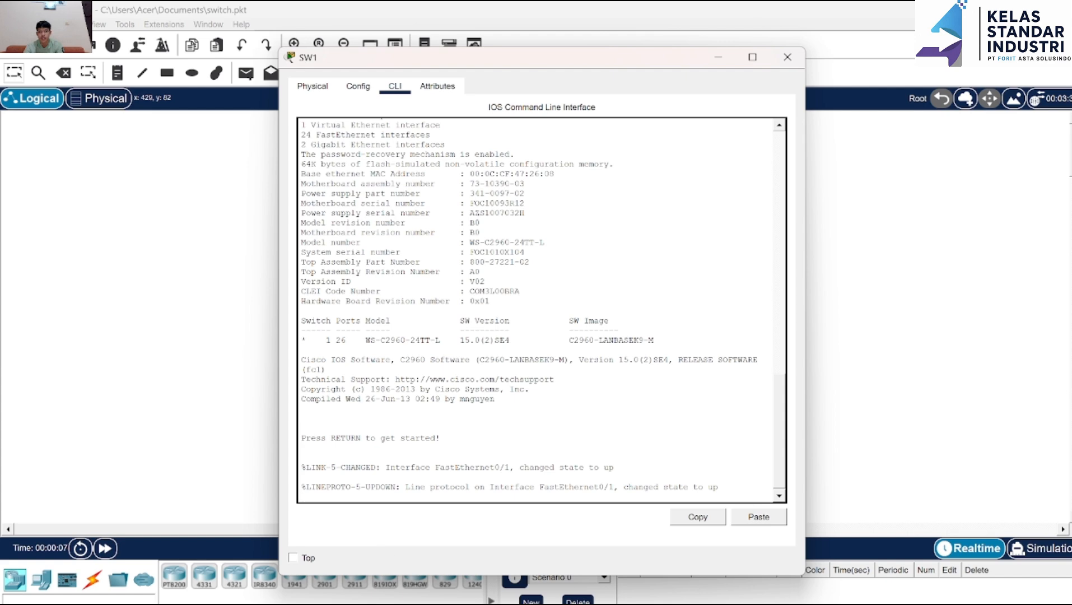
{"action": "key", "text": "Return"}
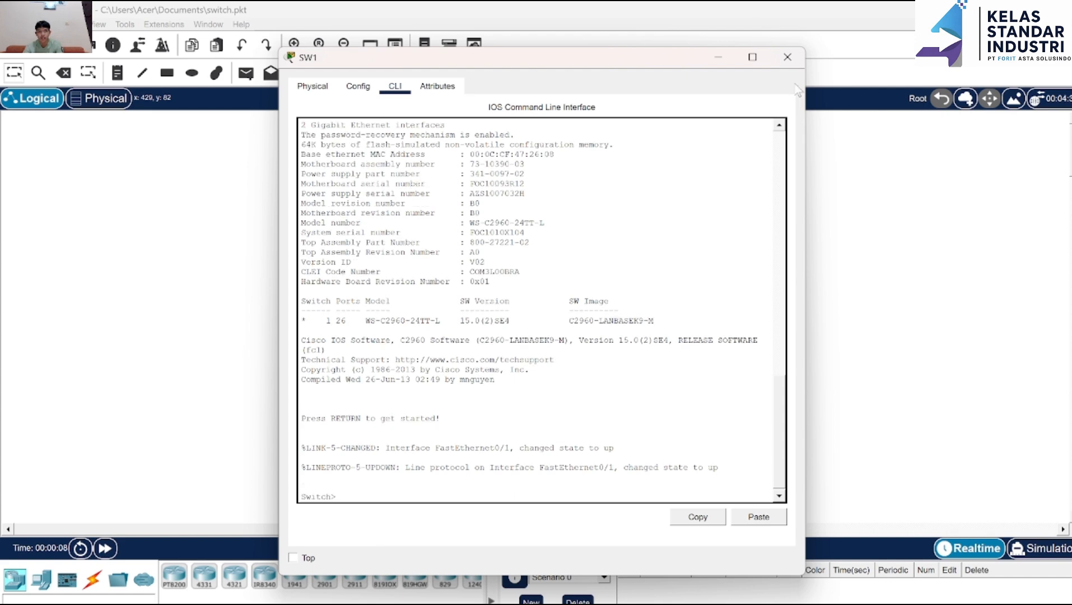
{"action": "left_click", "coordinate": [789, 62]}
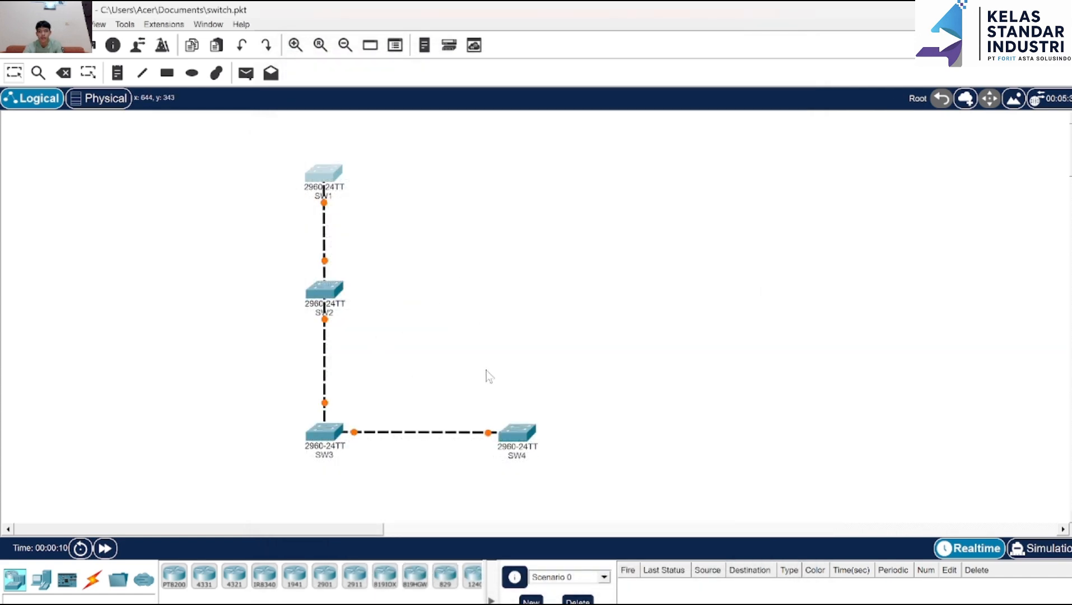
Look at the startup console output of SW2 and SW4, and dismiss their windows.
{"action": "left_click", "coordinate": [517, 436]}
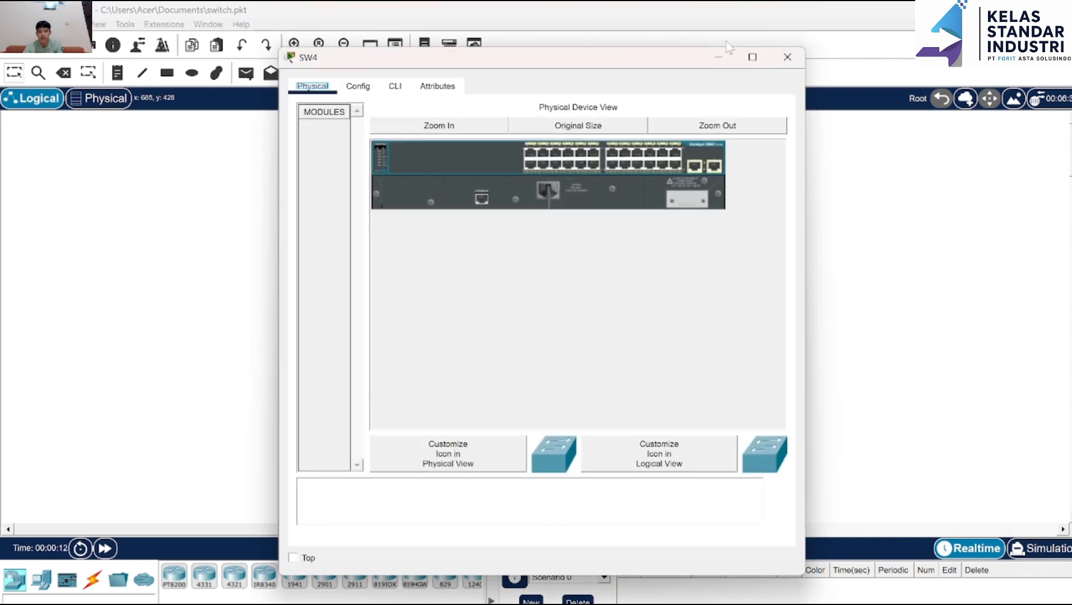
{"action": "left_click", "coordinate": [786, 58]}
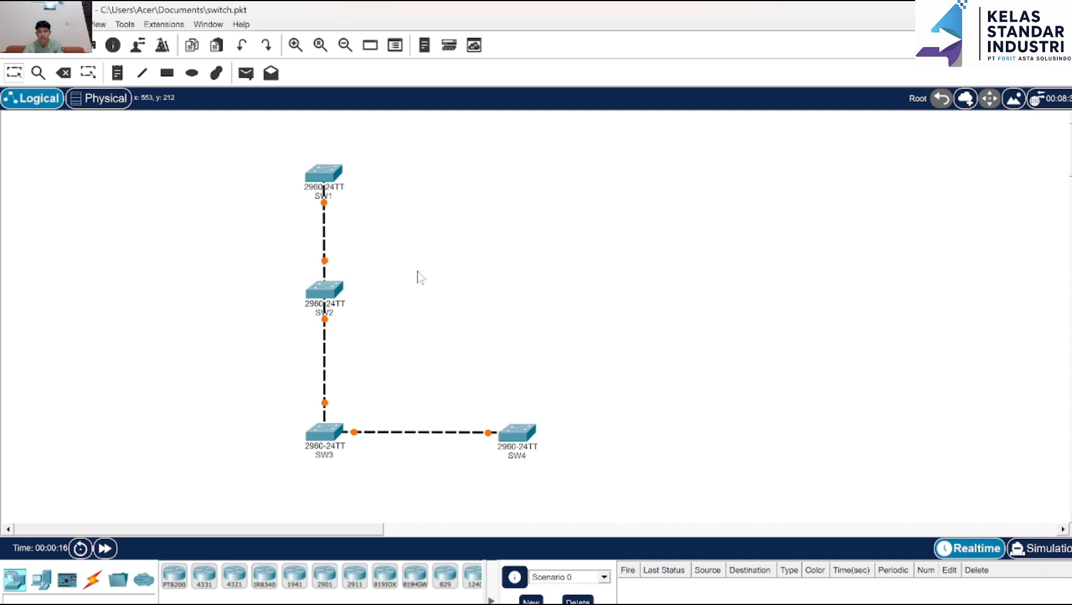
{"action": "left_click_drag", "start_coordinate": [419, 270], "coordinate": [340, 305]}
{"action": "left_click", "coordinate": [337, 299]}
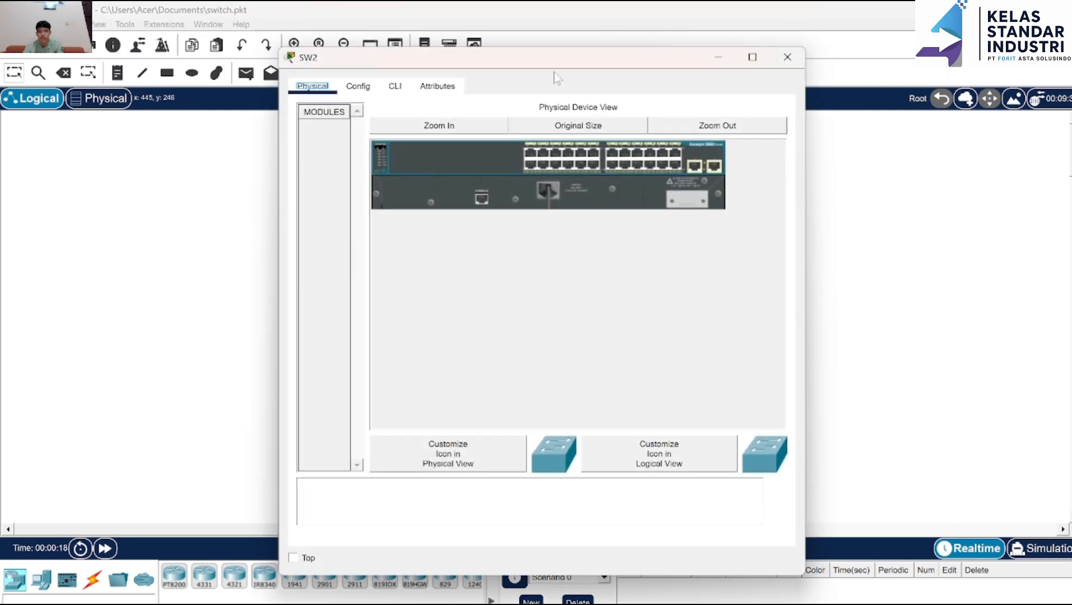
{"action": "left_click", "coordinate": [405, 97]}
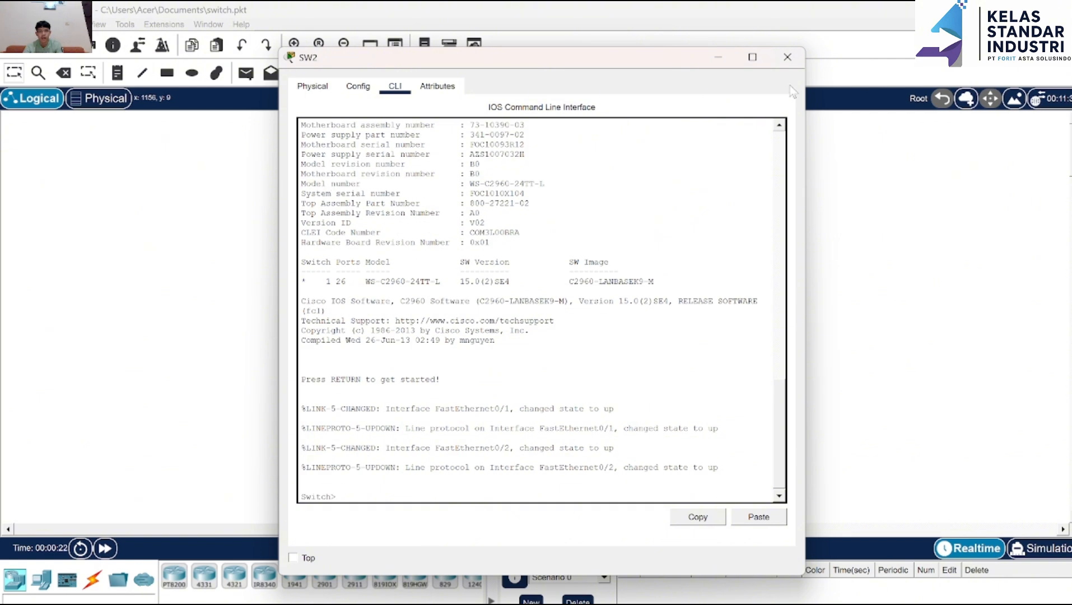
{"action": "left_click", "coordinate": [788, 56]}
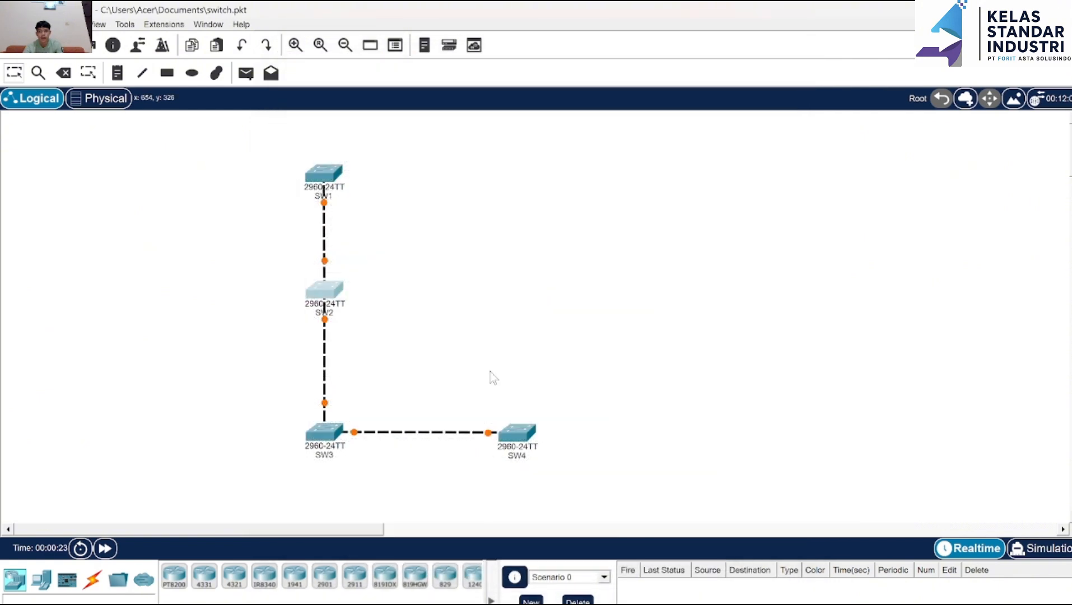
{"action": "left_click", "coordinate": [518, 437]}
{"action": "left_click", "coordinate": [395, 87]}
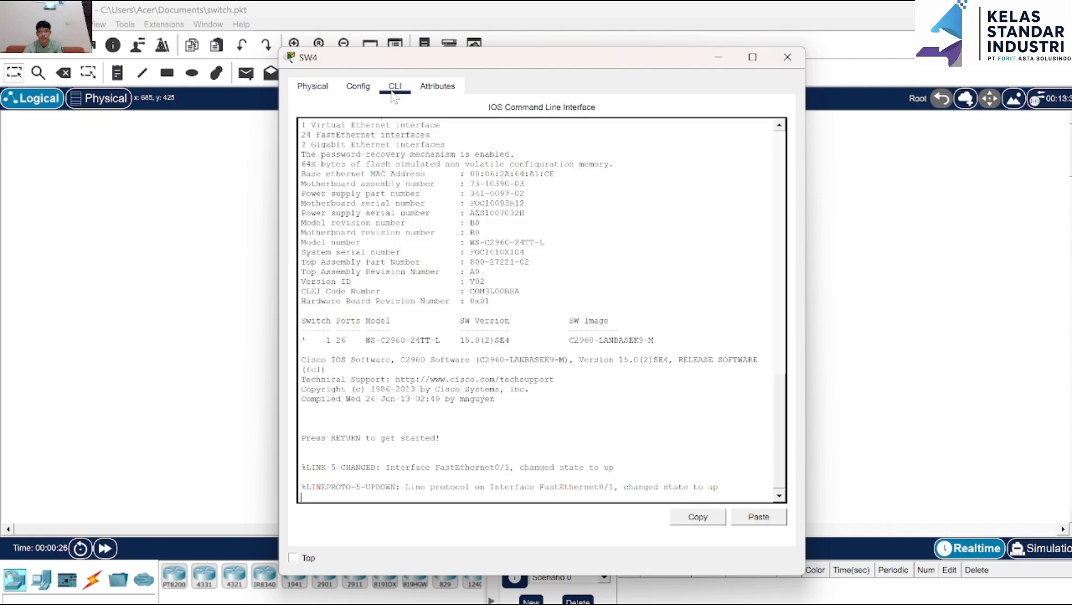
{"action": "left_click", "coordinate": [718, 57]}
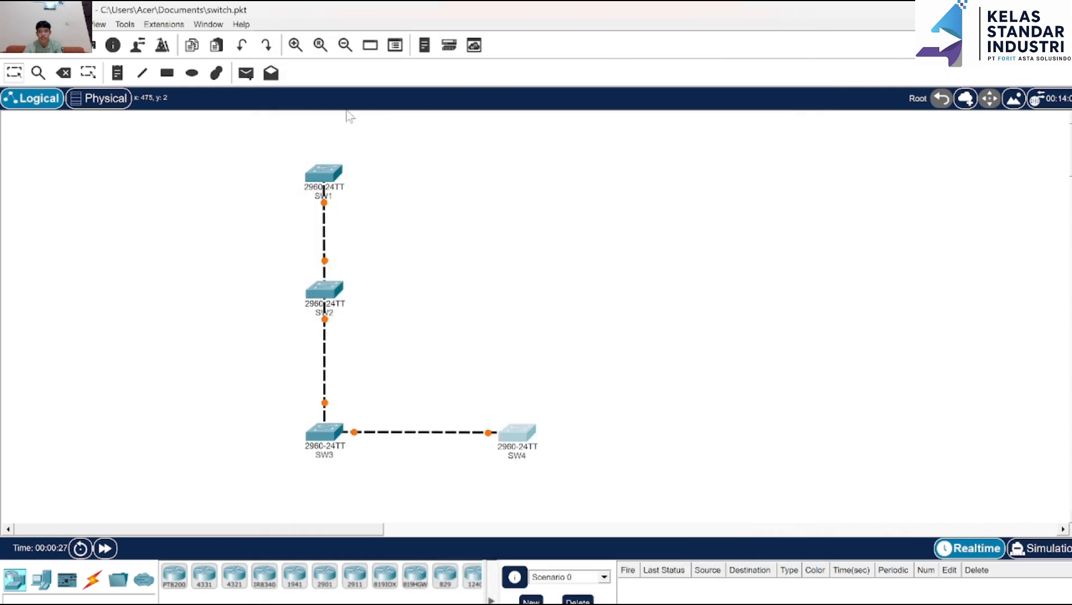
Enter global configuration mode on SW1 with en and conf t.
{"action": "left_click", "coordinate": [323, 175]}
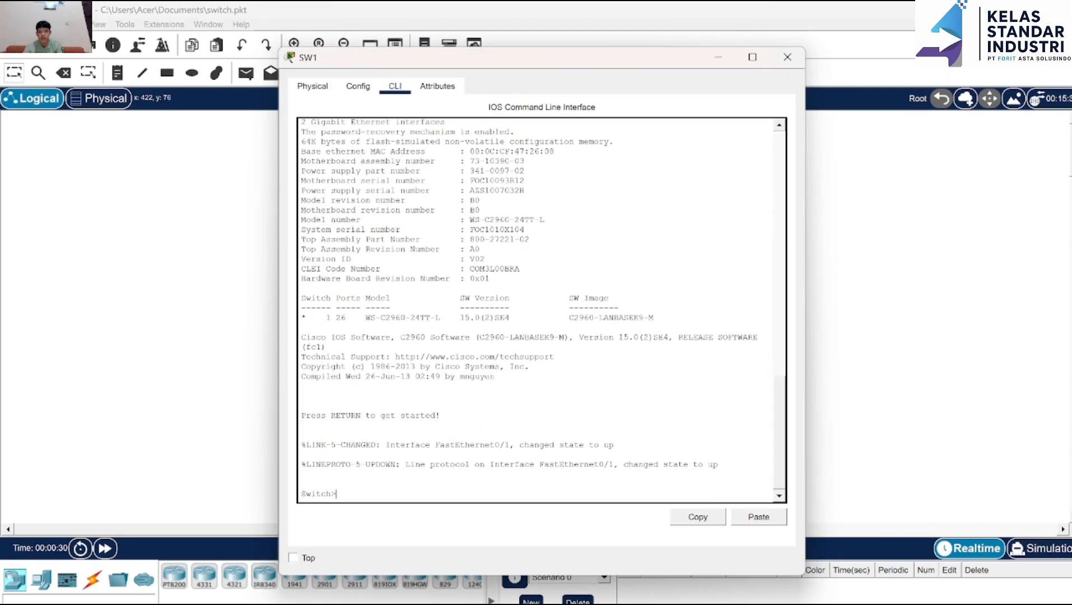
{"action": "type", "text": "en"}
{"action": "key", "text": "Return"}
{"action": "type", "text": "conf "}
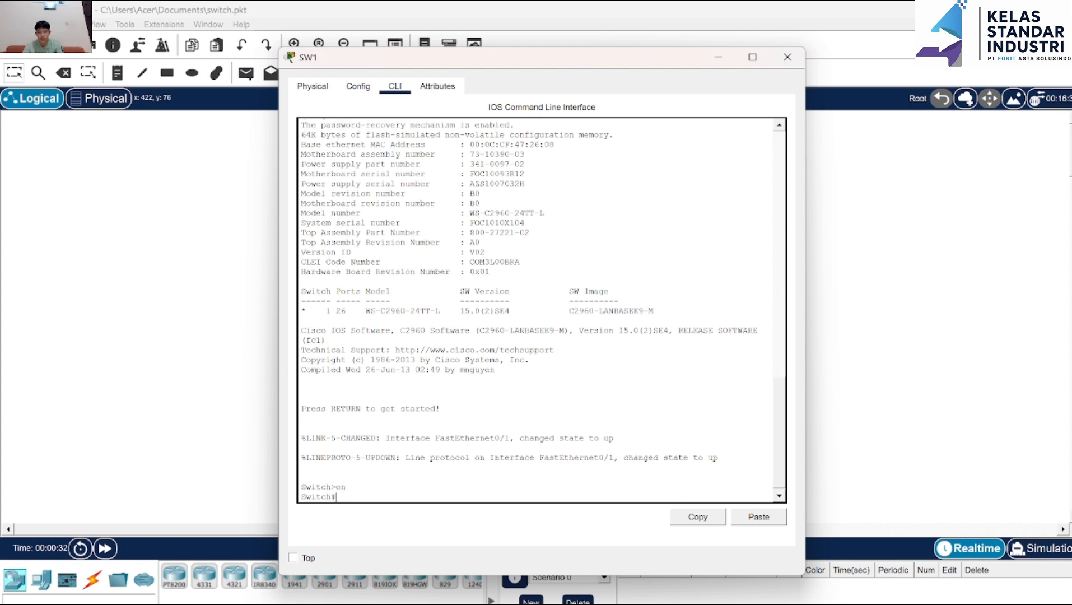
{"action": "type", "text": "t"}
{"action": "key", "text": "Return"}
List the VLANs kept on SW1 in the reopened file with do show vl br, and minimize its window.
{"action": "type", "text": "do shp"}
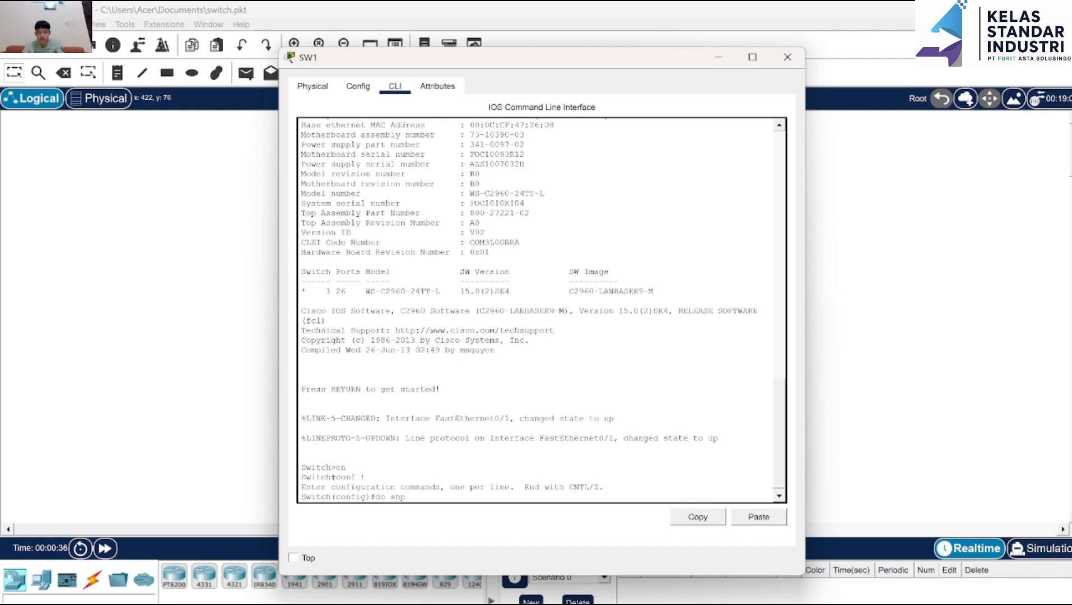
{"action": "key", "text": "BackSpace"}
{"action": "type", "text": "ow vl be"}
{"action": "key", "text": "Return"}
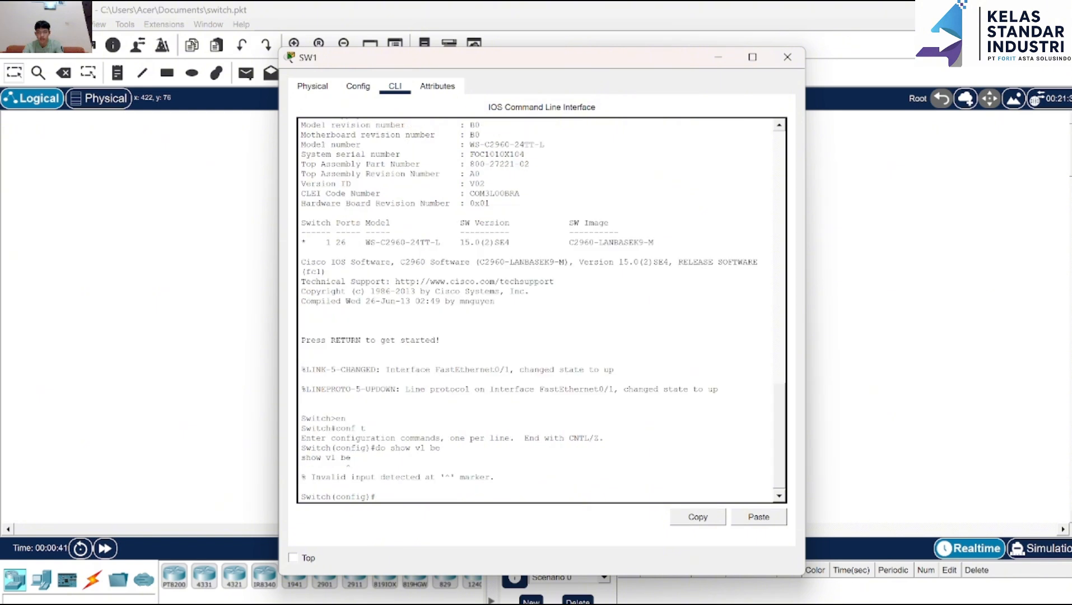
{"action": "key", "text": "Up"}
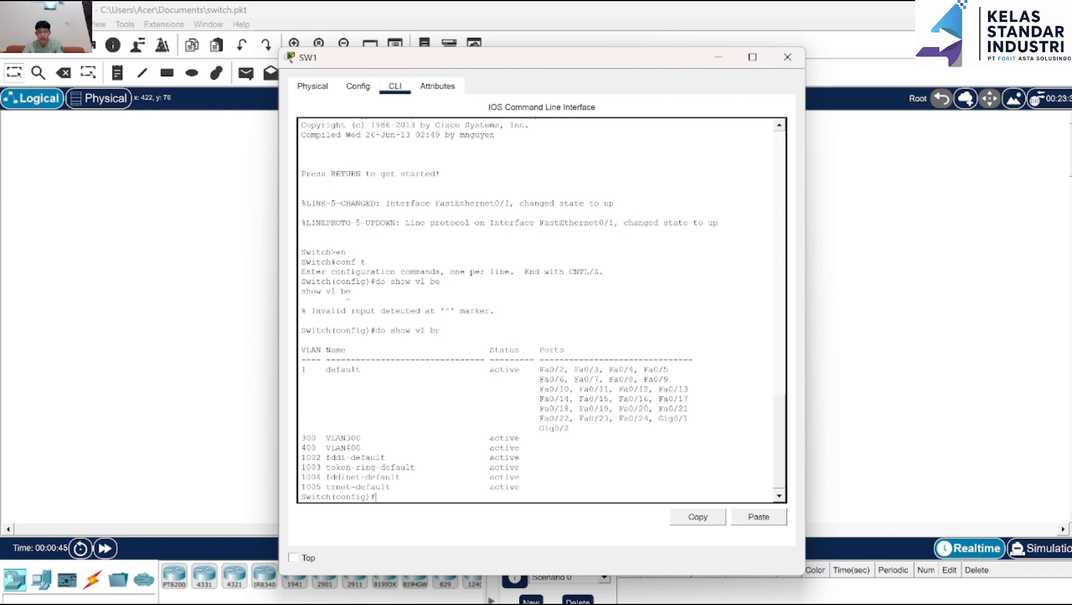
{"action": "left_click", "coordinate": [723, 53]}
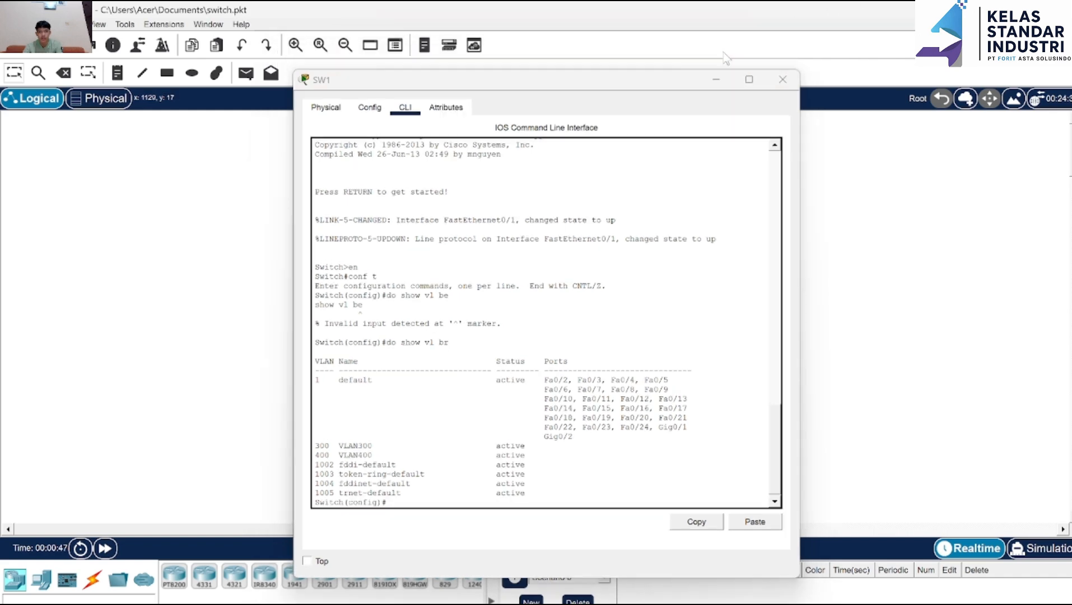
Start SW4's command-line session and enter global configuration mode with en and conf t.
{"action": "left_click", "coordinate": [517, 438]}
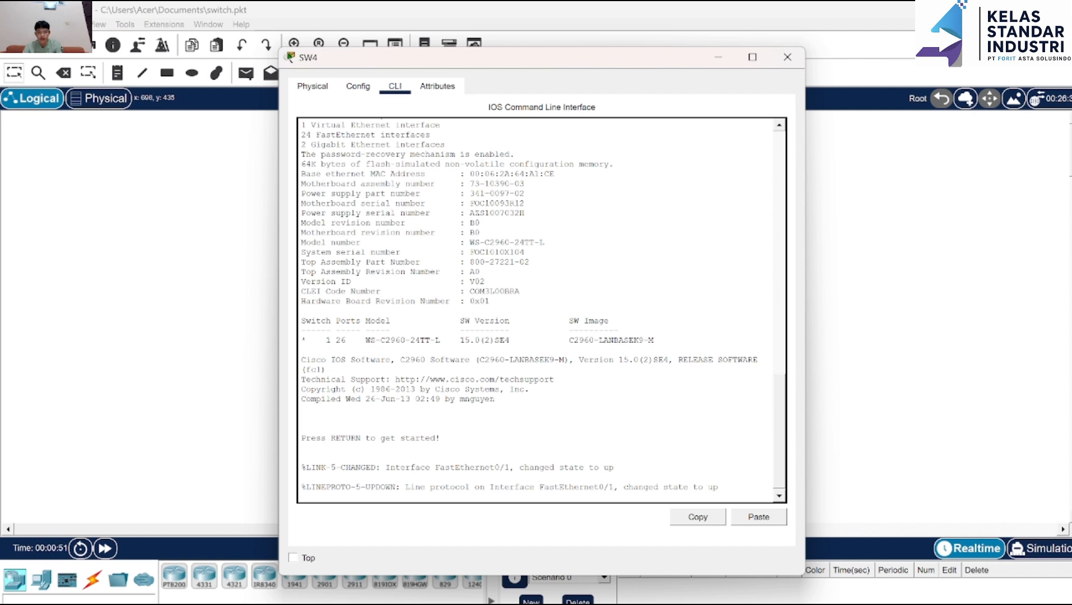
{"action": "key", "text": "Return"}
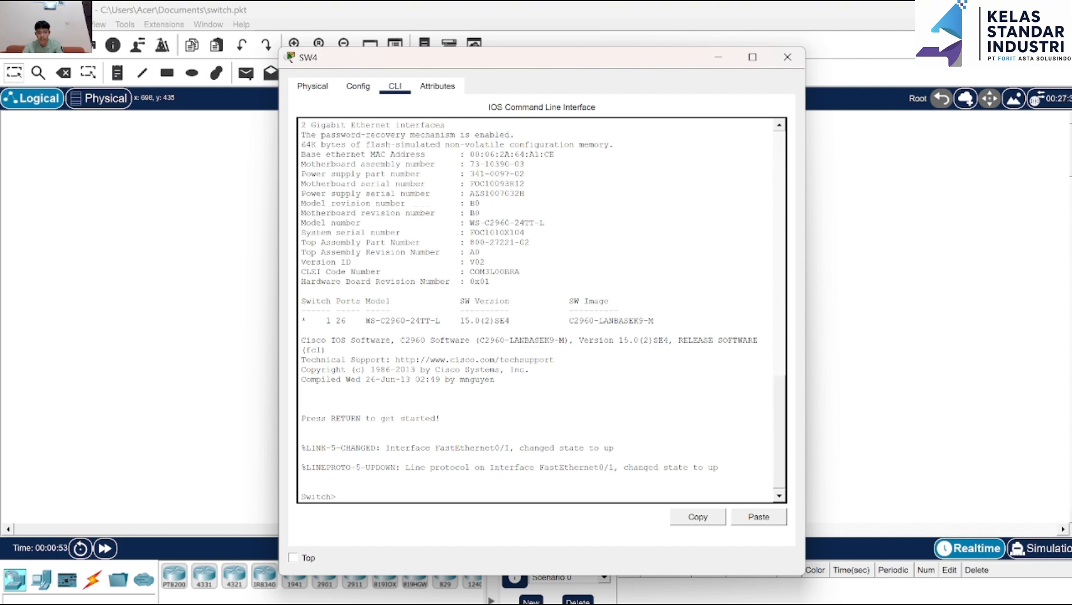
{"action": "type", "text": "en"}
{"action": "key", "text": "Return"}
{"action": "type", "text": "co"}
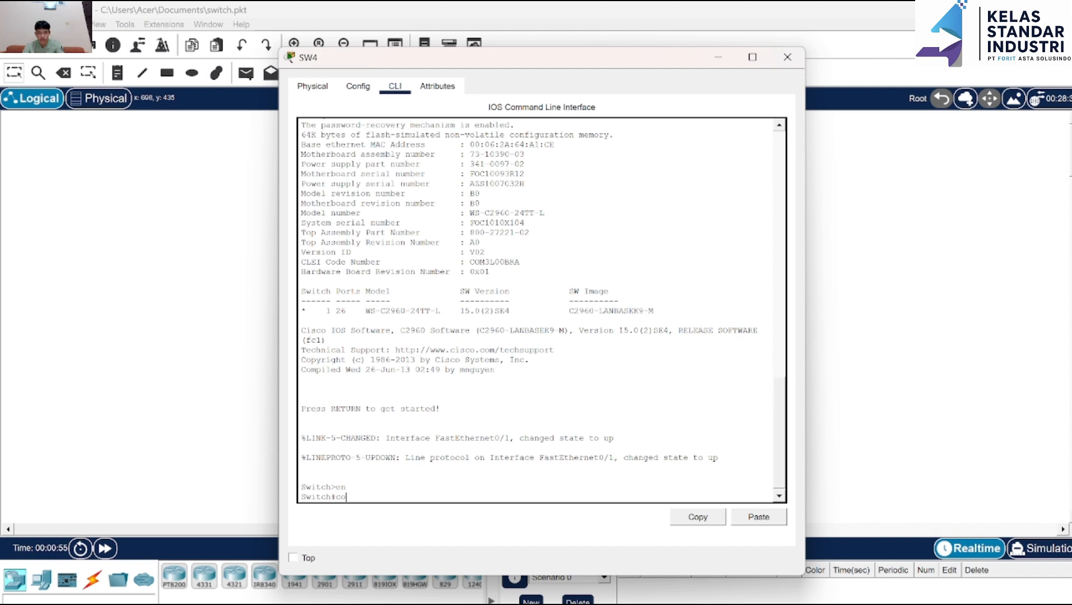
{"action": "type", "text": "nf t"}
{"action": "key", "text": "Return"}
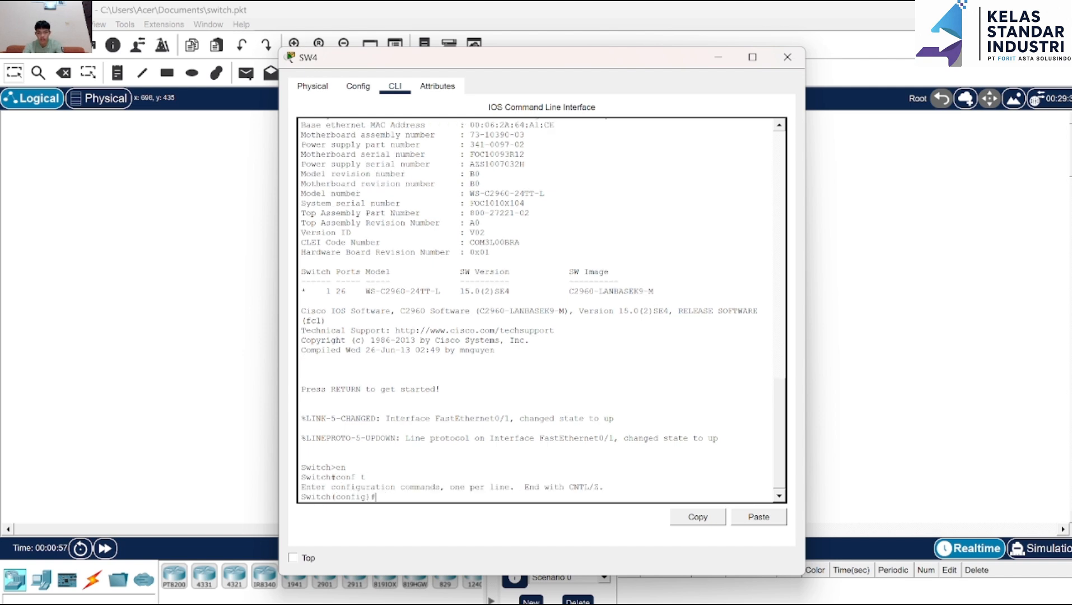
List SW4's VLANs in the reopened file with do show vl br, and minimize its window.
{"action": "type", "text": "do show vl br"}
{"action": "key", "text": "Return"}
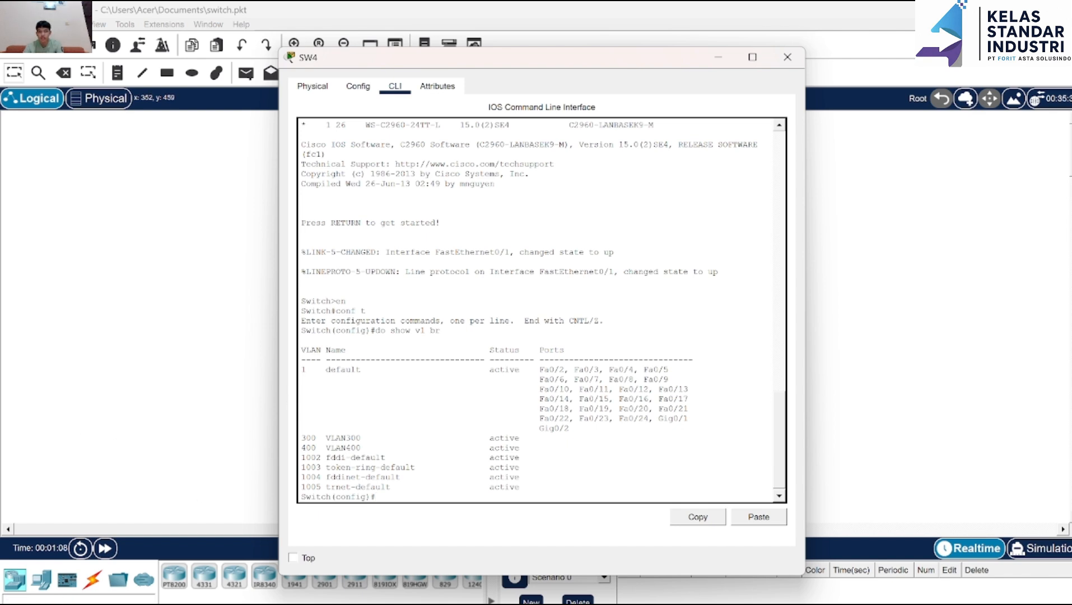
{"action": "left_click", "coordinate": [719, 57]}
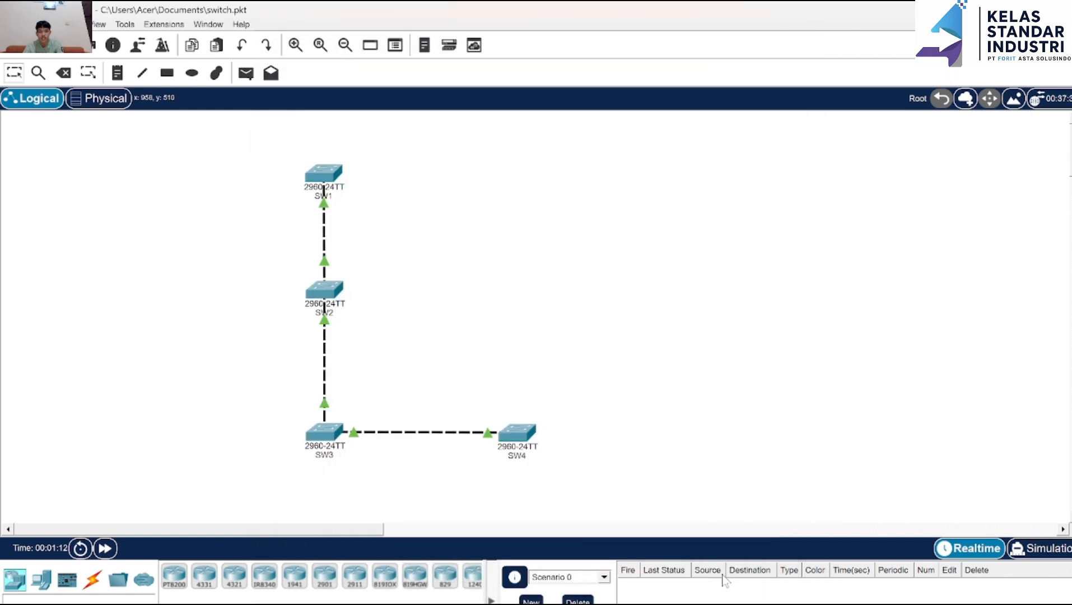